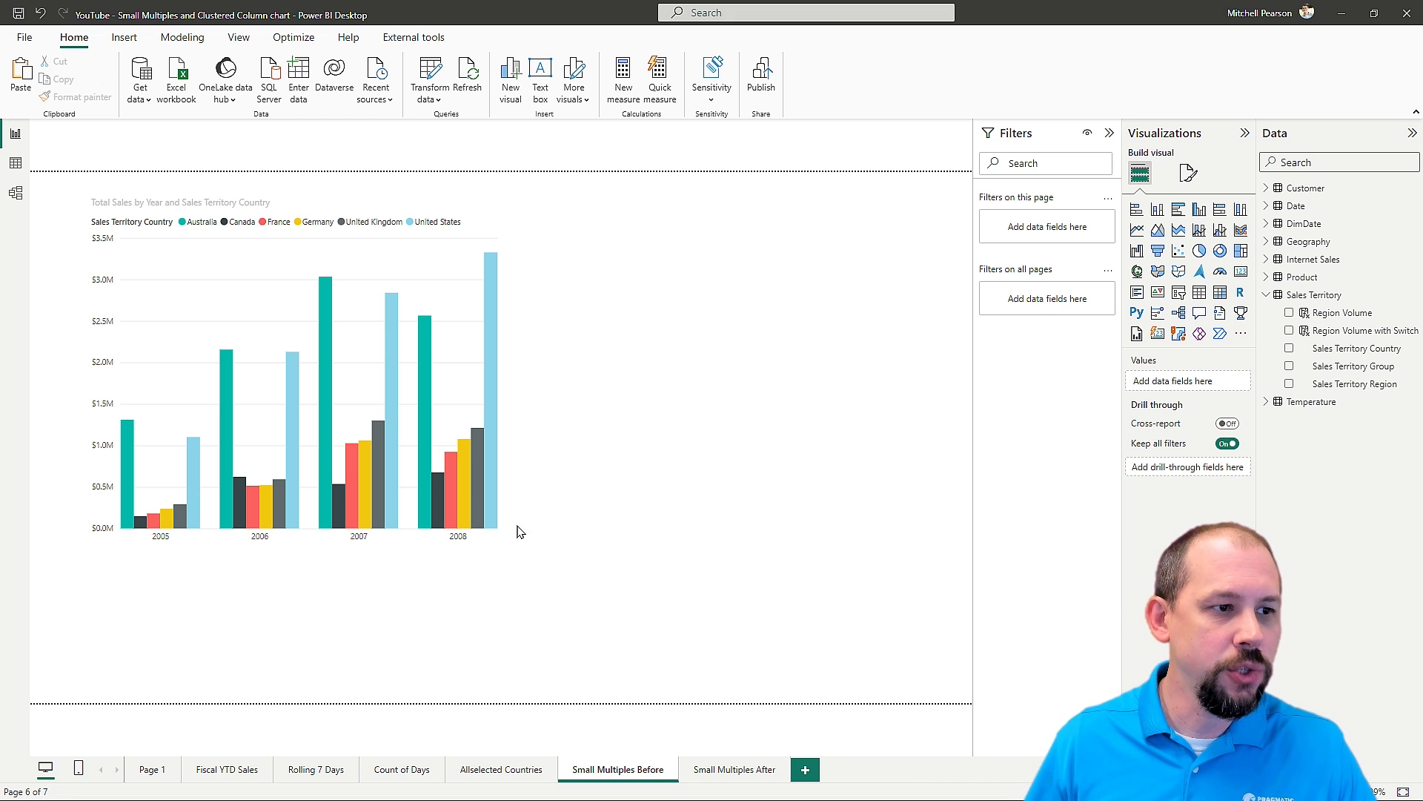
# - Reposition the Total Sales by Year and Sales Territory Country column chart near the upper edge of the page
pyautogui.click(493, 541)
pyautogui.moveTo(495, 540); pyautogui.dragTo(563, 517)
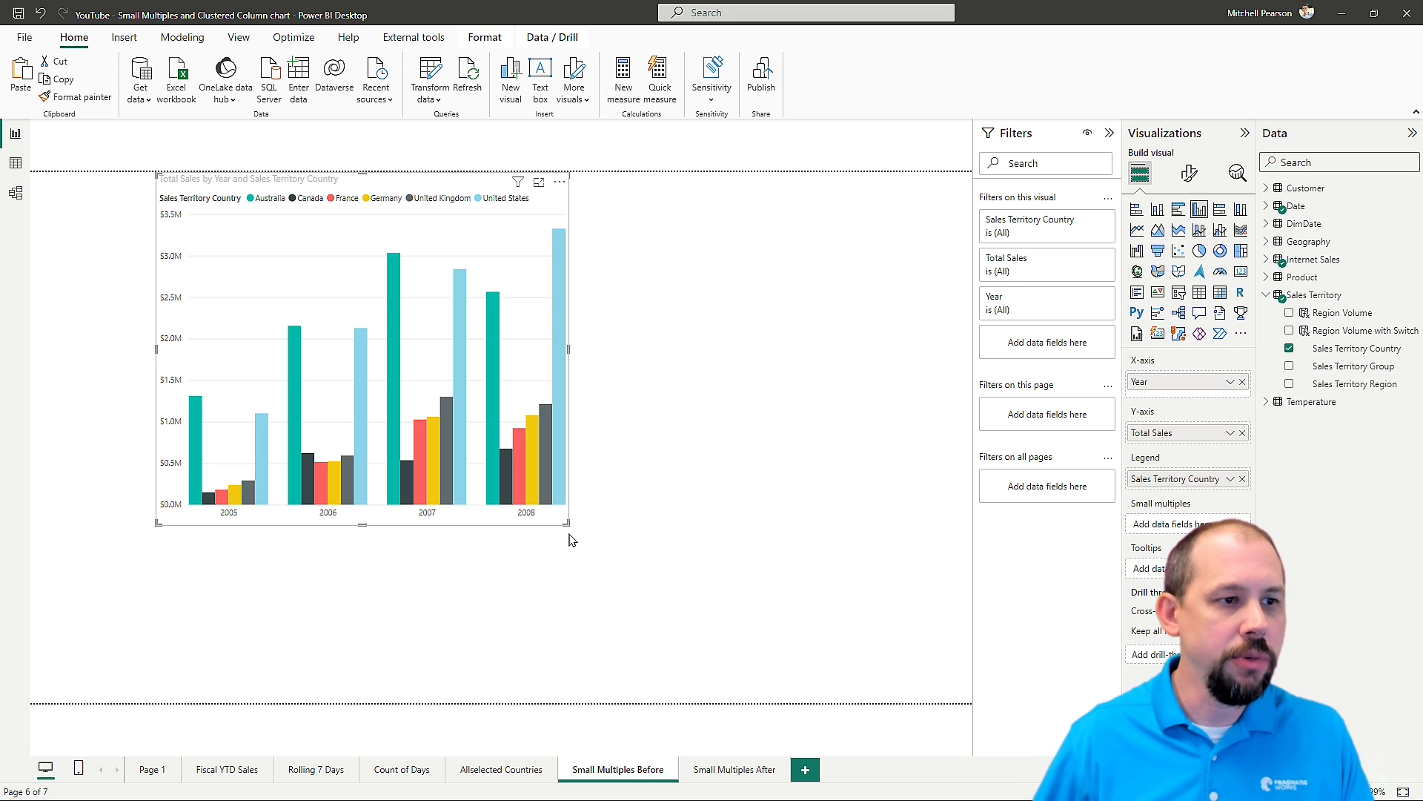
pyautogui.moveTo(565, 518); pyautogui.dragTo(466, 525)
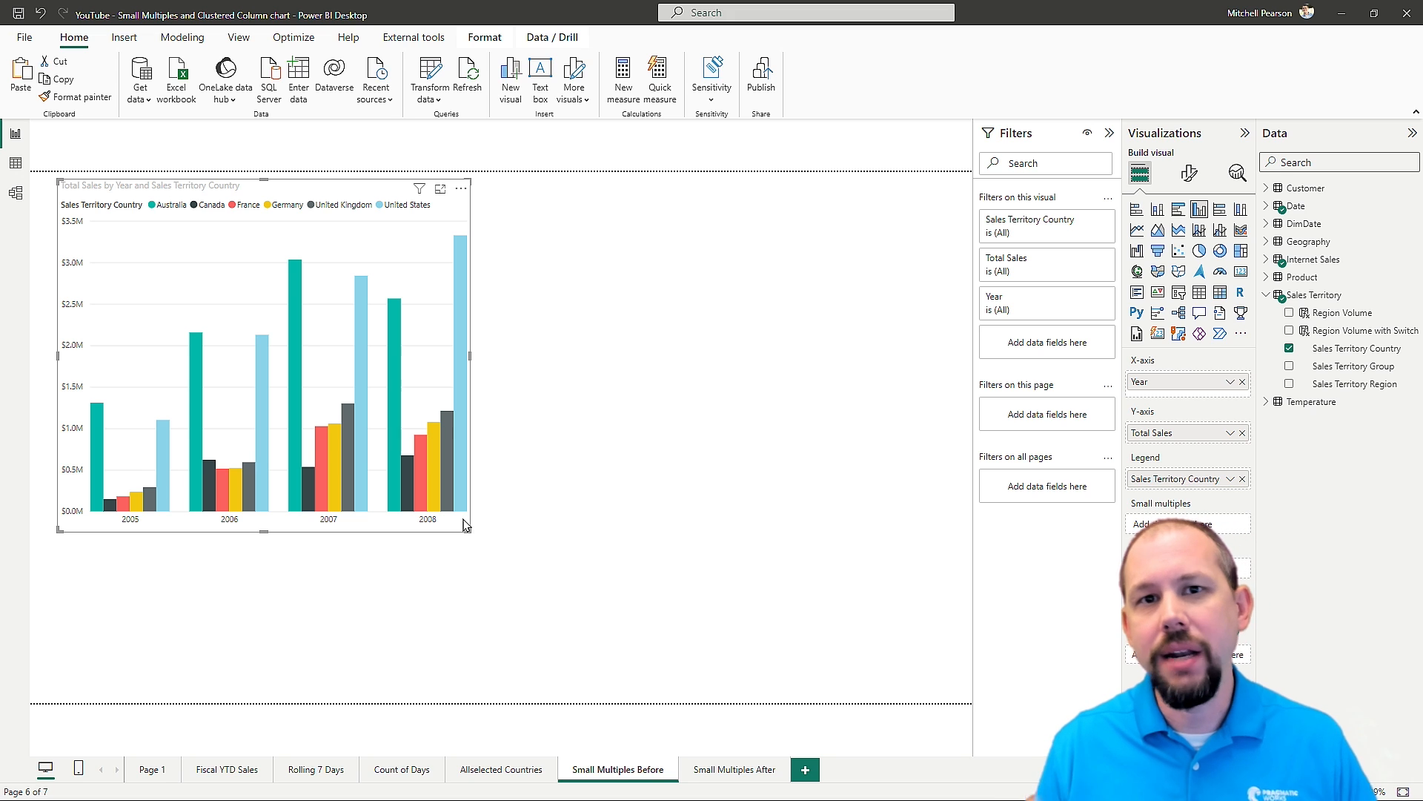
# - Examine the finished Total Sales by Country by Year chart on the Small Multiples After page, including its country sections and yearly columns
pyautogui.click(725, 770)
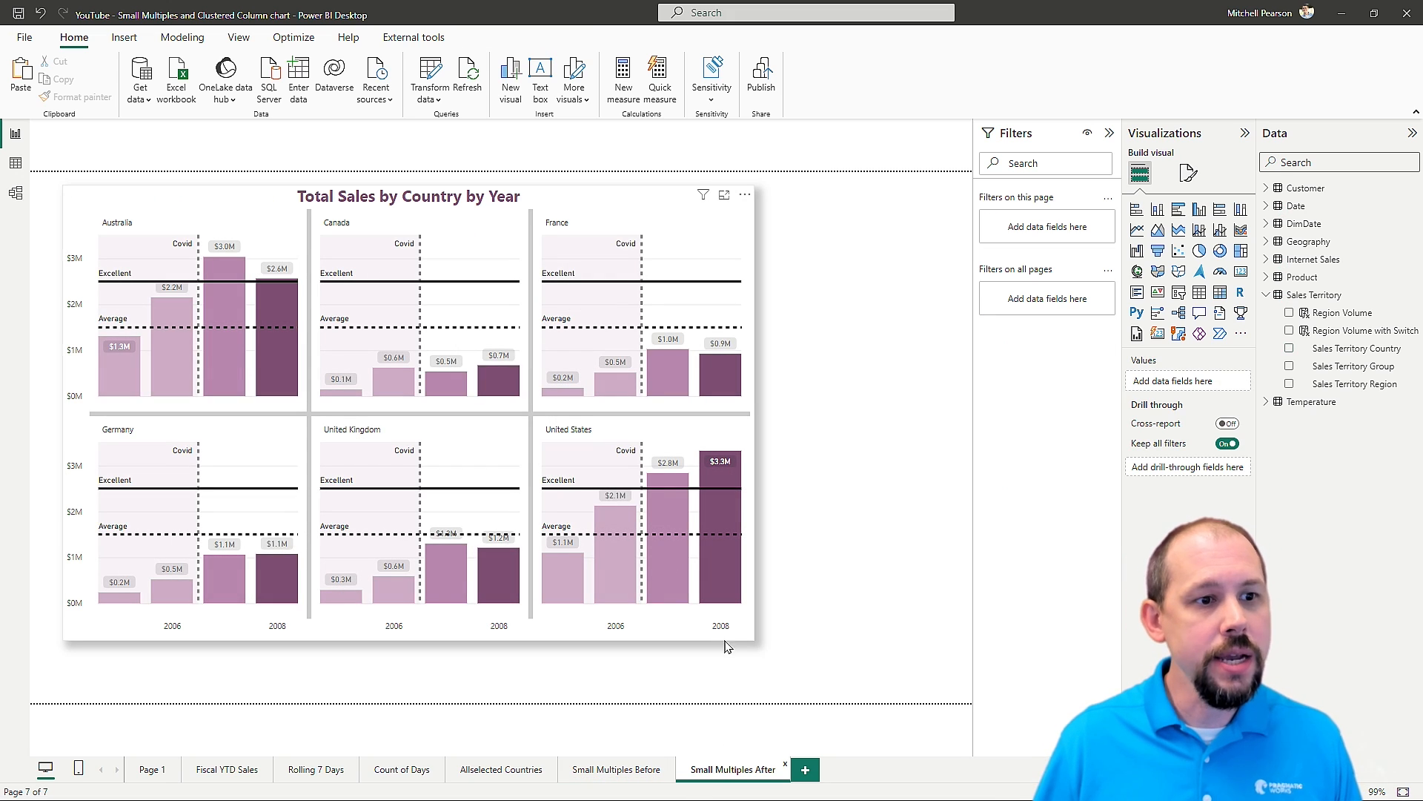
pyautogui.click(747, 639)
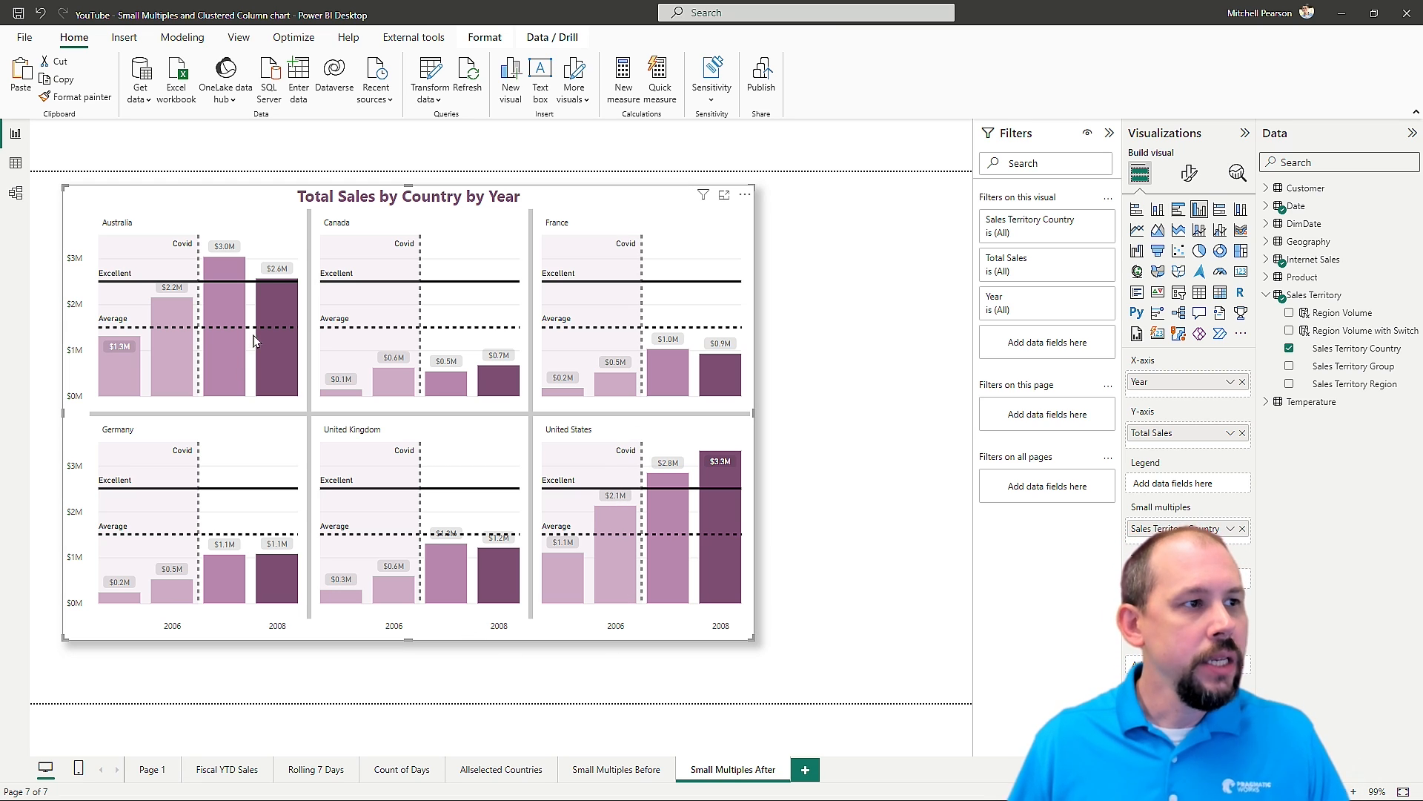
pyautogui.moveTo(266, 341)
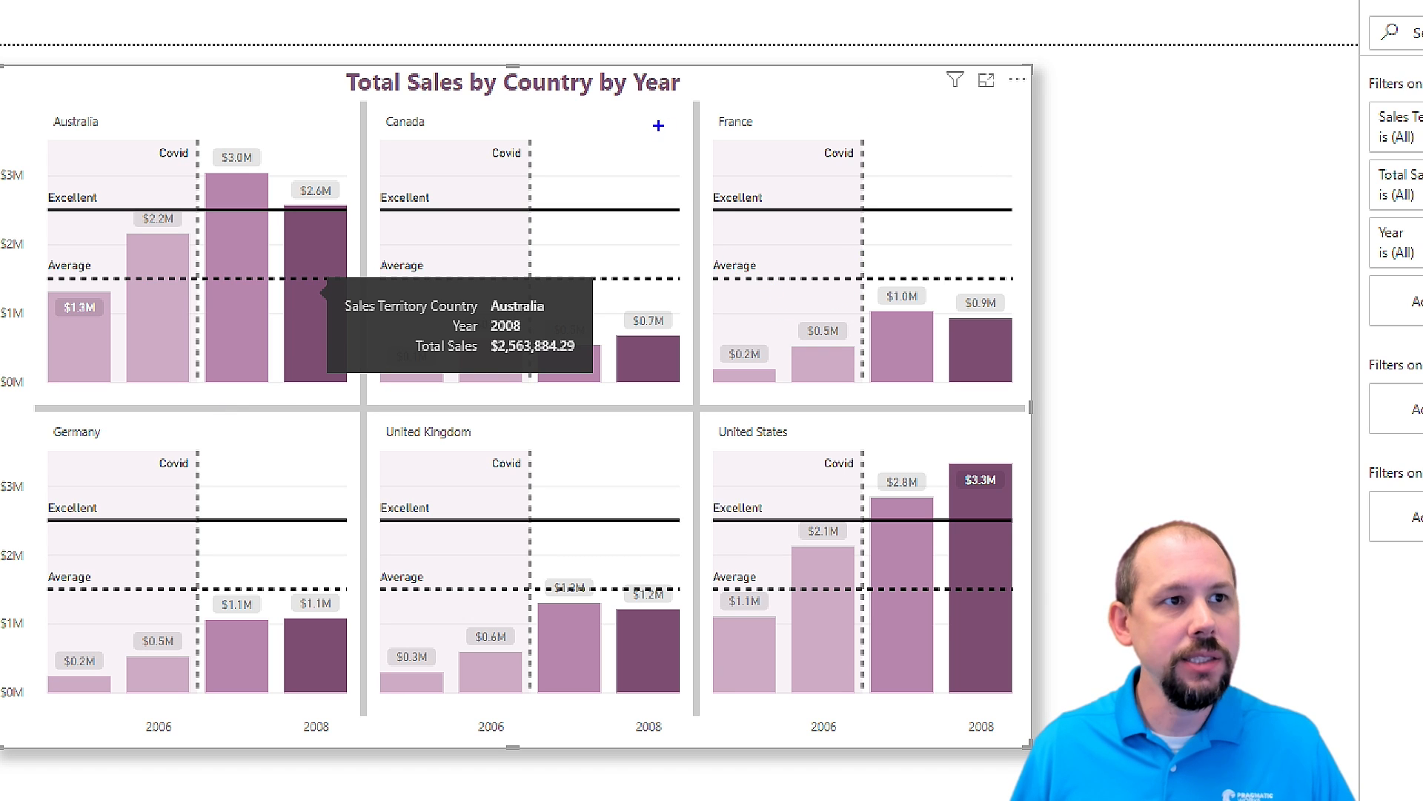
pyautogui.moveTo(701, 105); pyautogui.dragTo(1037, 397)
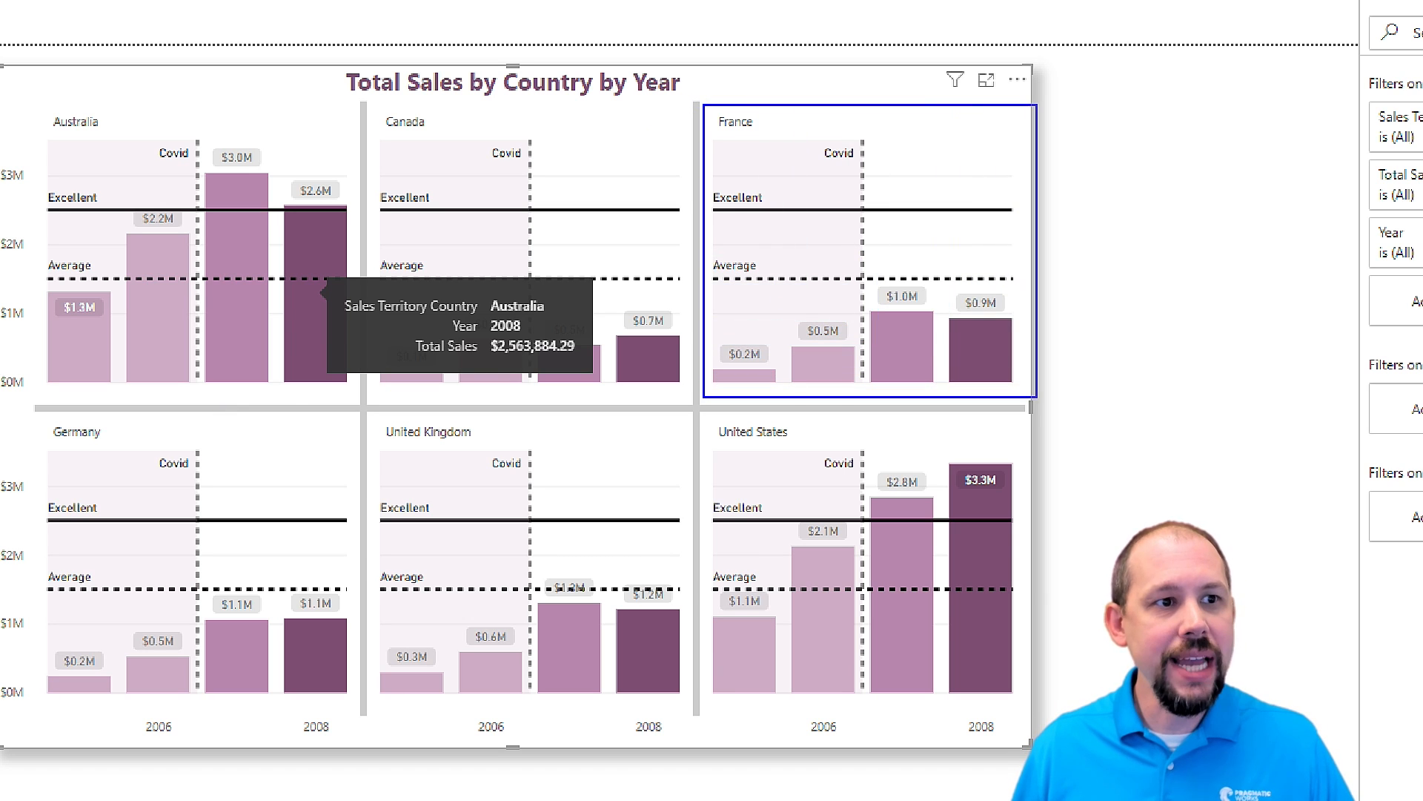
pyautogui.moveTo(742, 719)
pyautogui.mouseDown()
pyautogui.moveTo(764, 771)
pyautogui.moveTo(860, 788)
pyautogui.mouseUp()
pyautogui.moveTo(908, 748); pyautogui.dragTo(940, 775)
pyautogui.moveTo(1007, 750); pyautogui.dragTo(1008, 752)
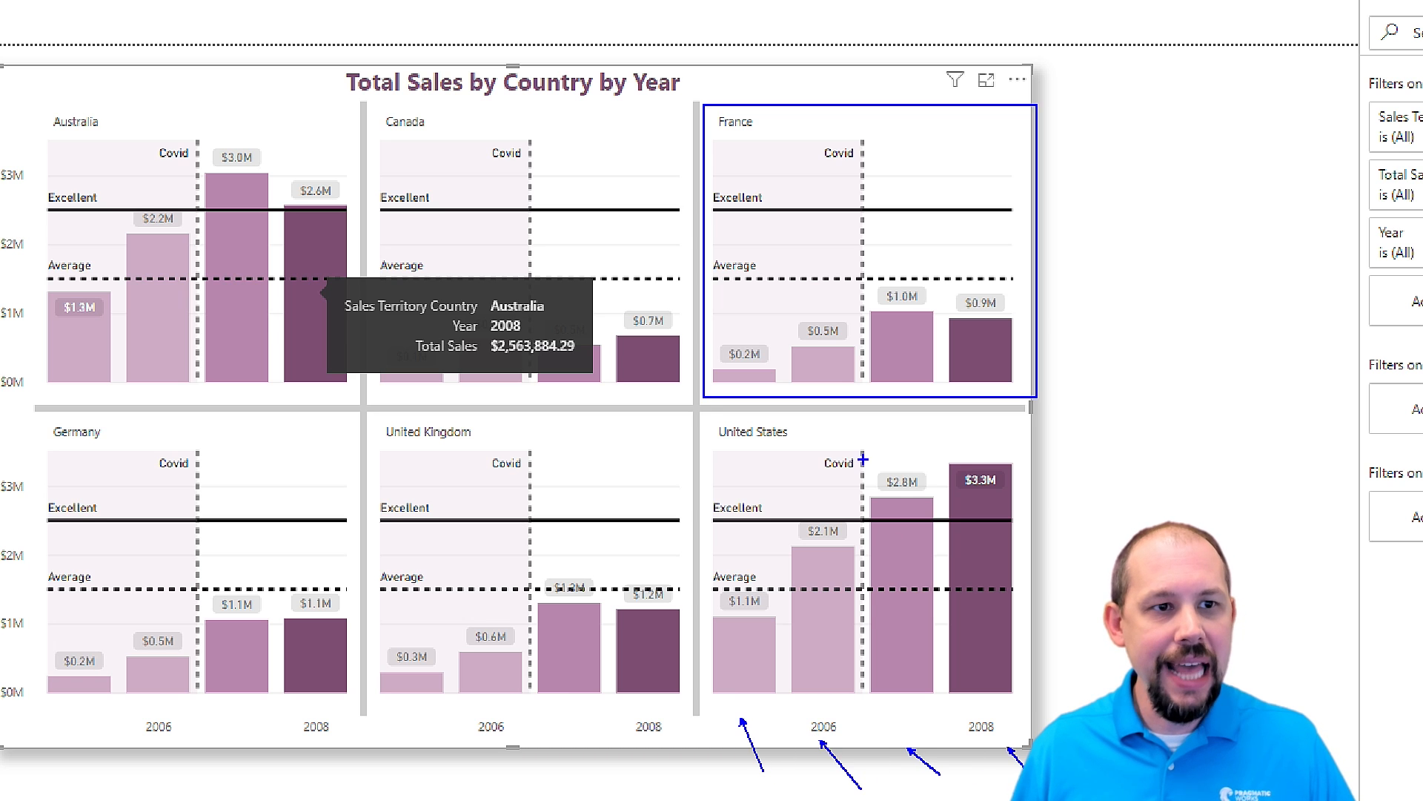
pyautogui.moveTo(734, 407); pyautogui.dragTo(1014, 359)
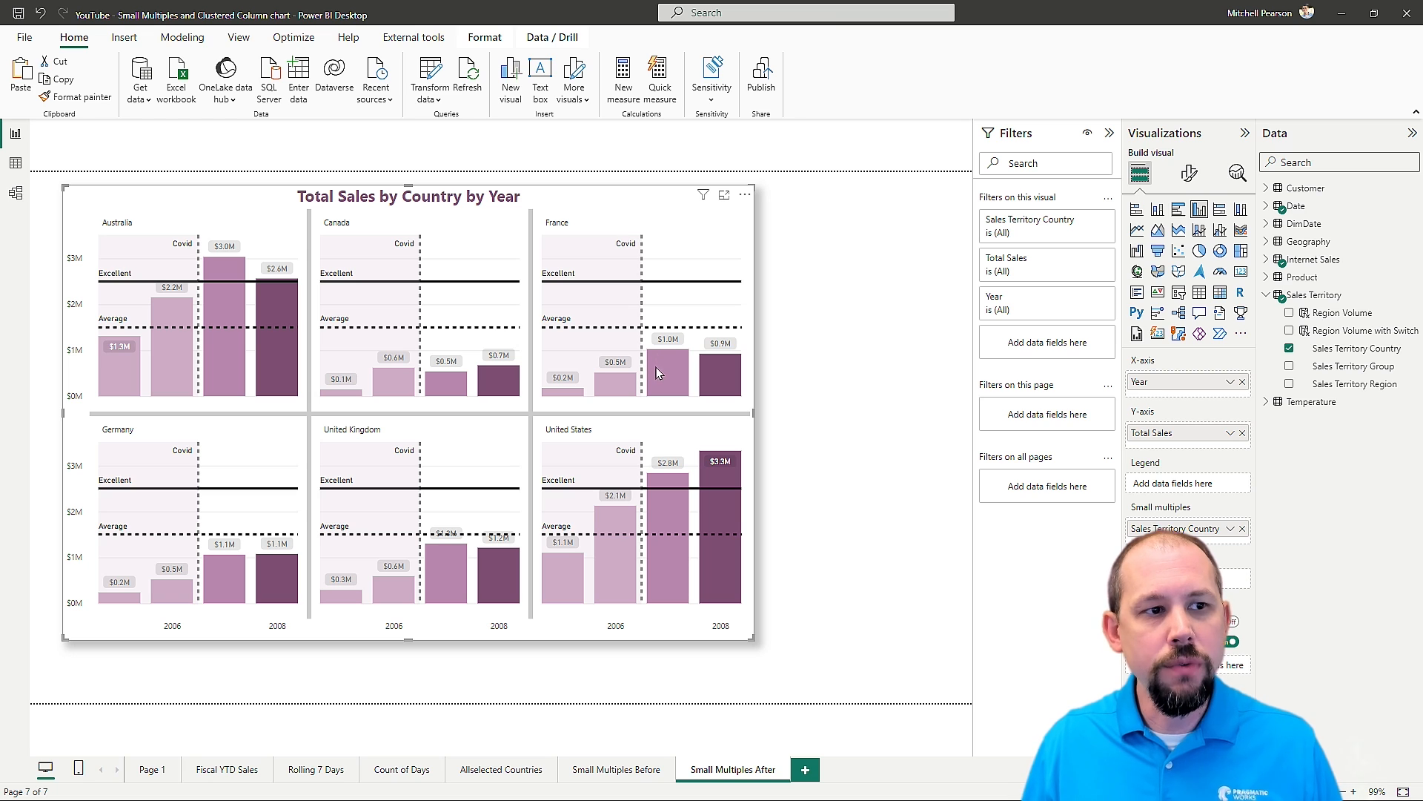
pyautogui.moveTo(703, 366)
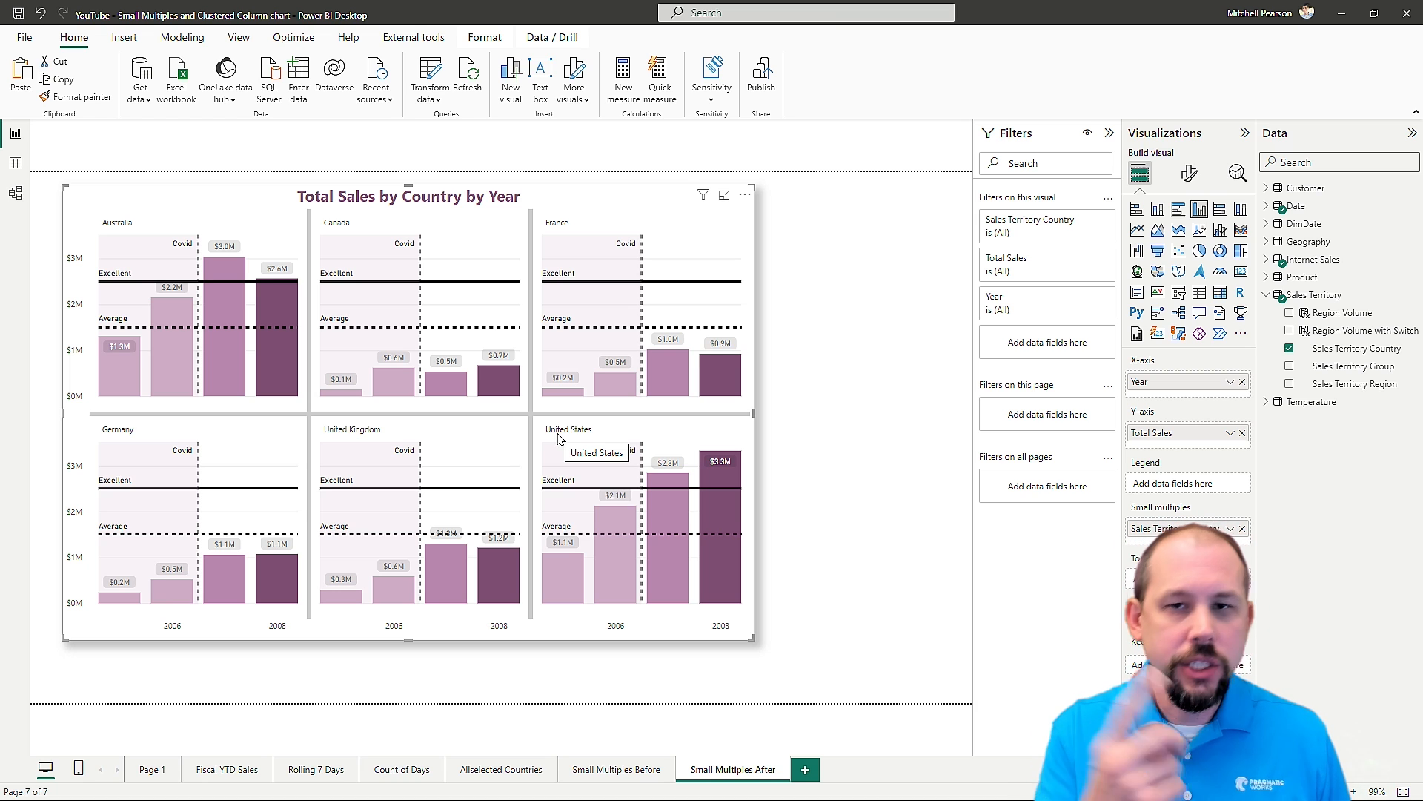
# - On the Small Multiples Before page, shift the chart toward the middle and move Sales Territory Country from the legend to small multiples
pyautogui.click(612, 769)
pyautogui.moveTo(464, 533); pyautogui.dragTo(617, 534)
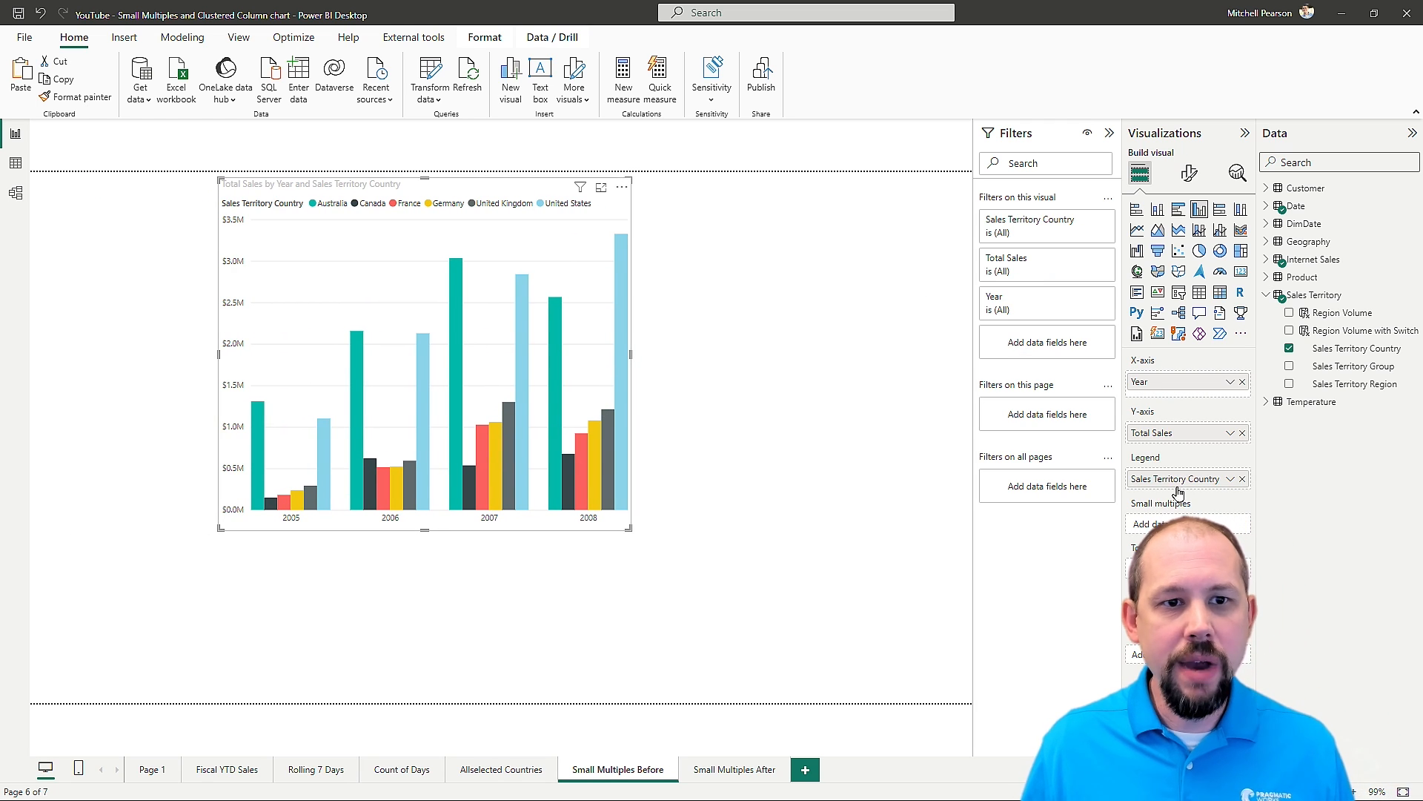
pyautogui.moveTo(1183, 482); pyautogui.dragTo(1179, 527)
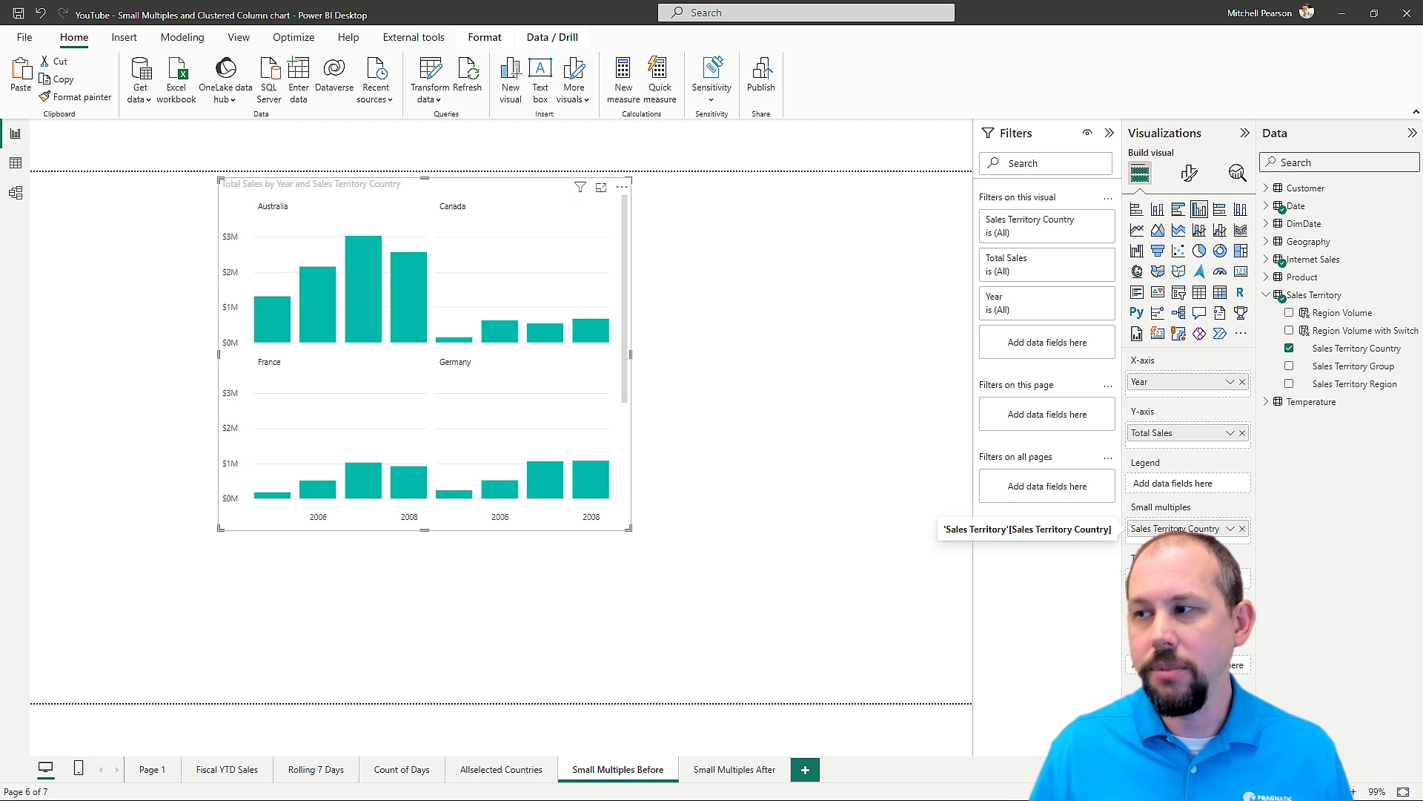
# - Hide the filters to free canvas space and enlarge the small multiples chart, making it wider and taller
pyautogui.moveTo(1256, 223); pyautogui.dragTo(1148, 232)
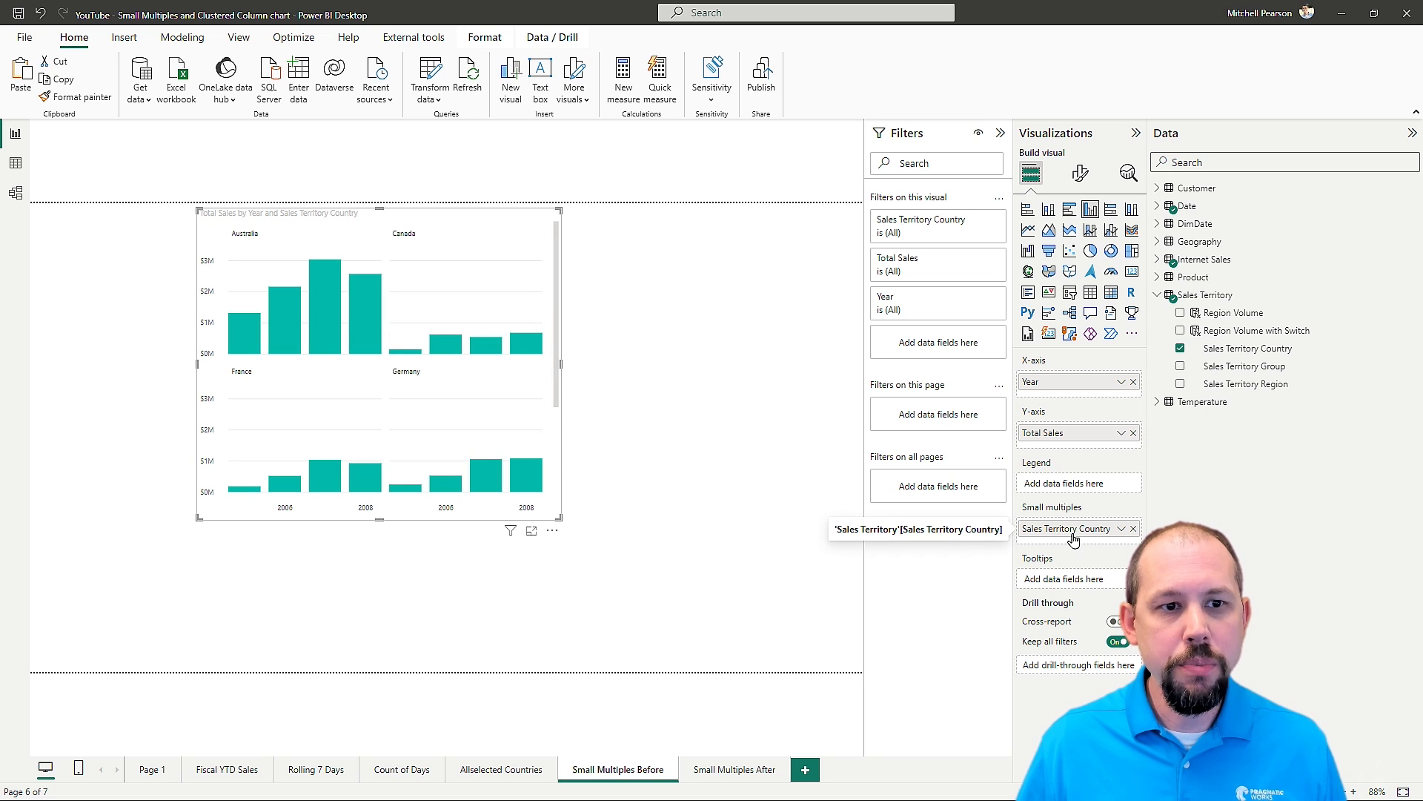
pyautogui.click(1000, 134)
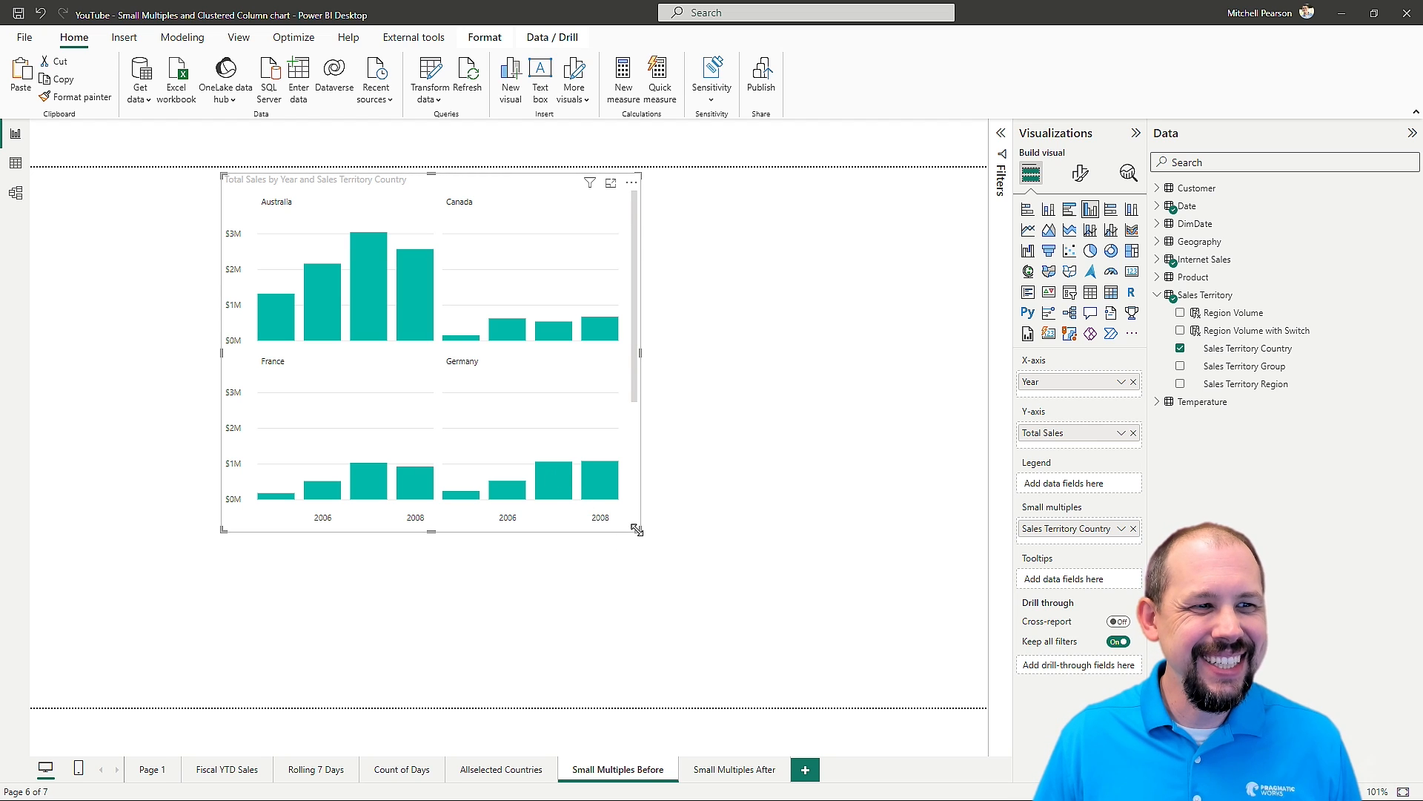
pyautogui.moveTo(638, 531); pyautogui.dragTo(669, 624)
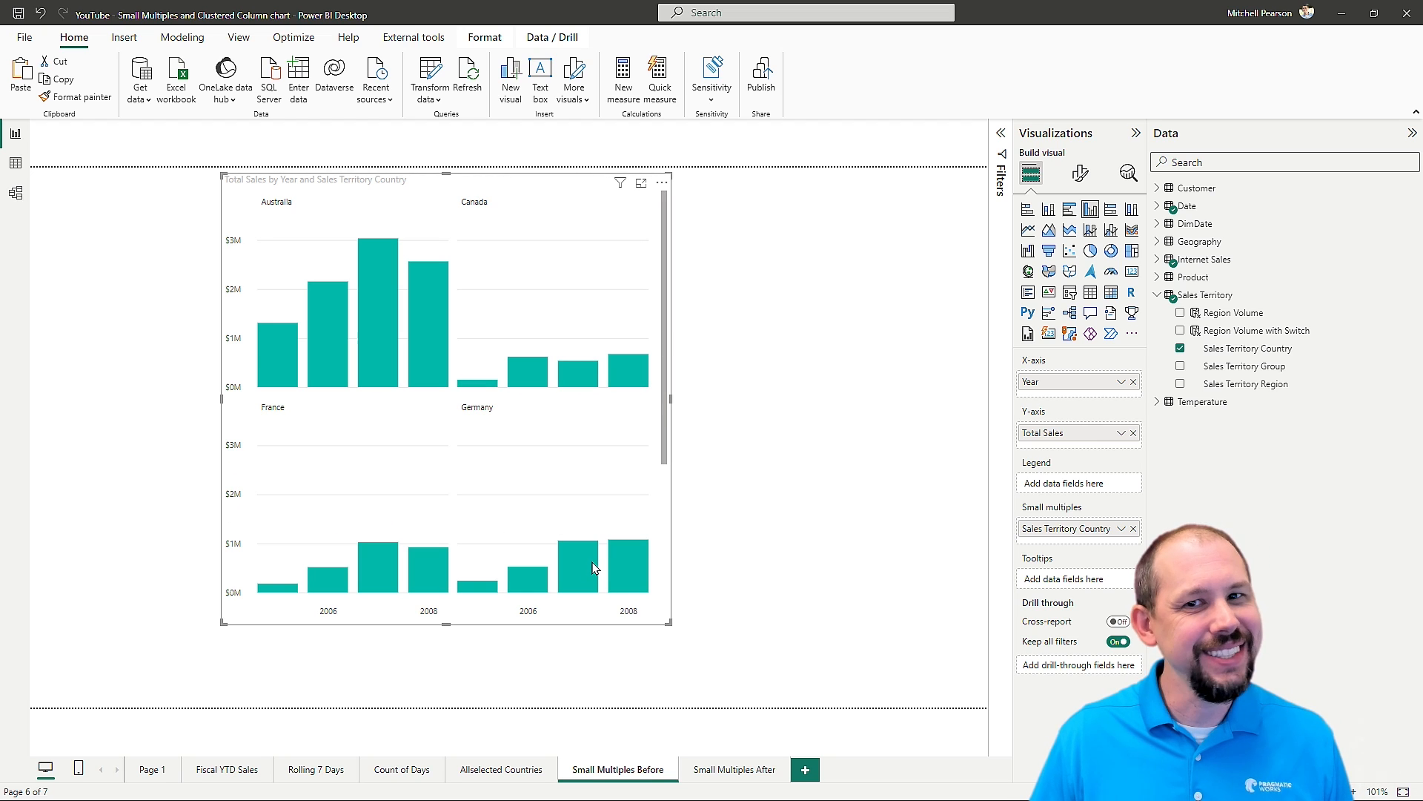
pyautogui.moveTo(593, 564)
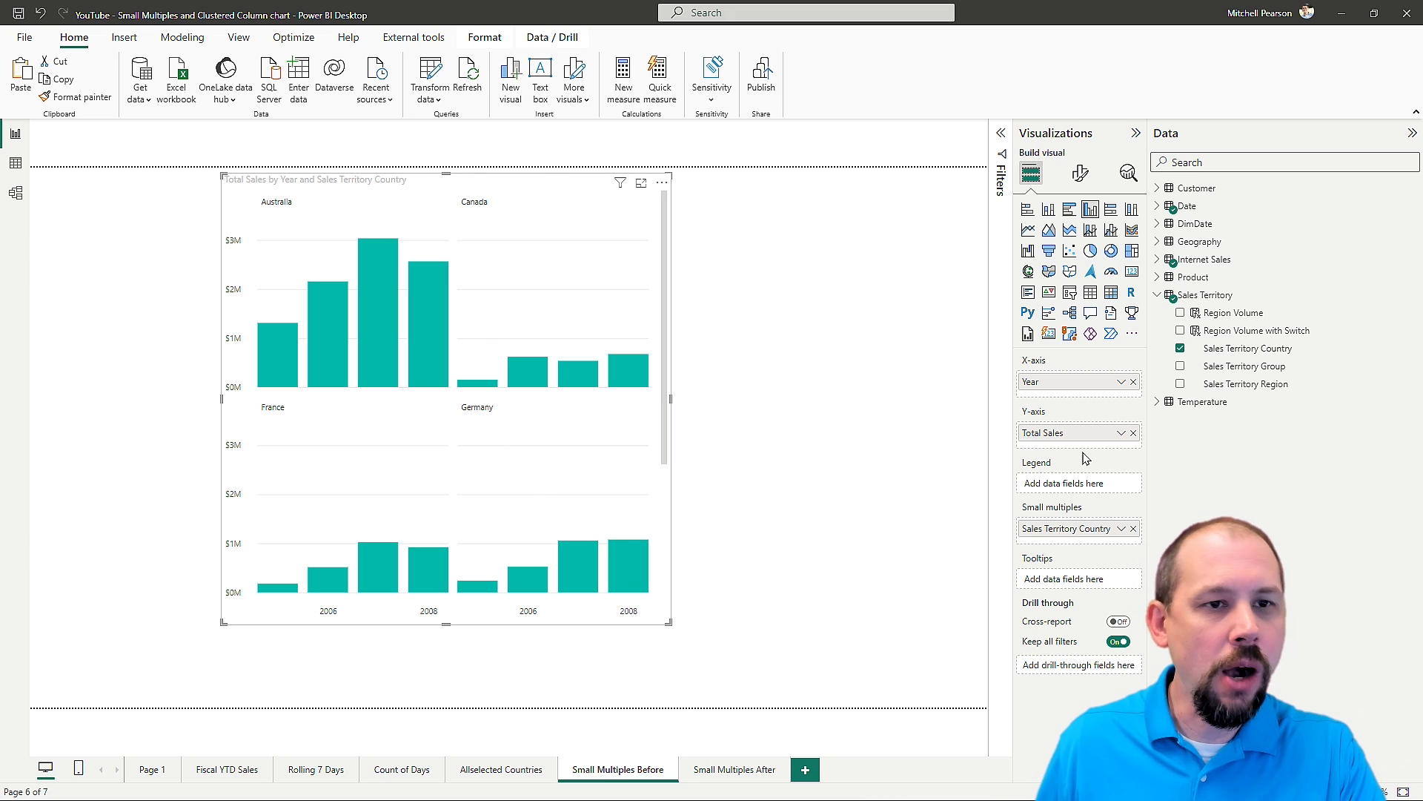
pyautogui.moveTo(669, 620); pyautogui.dragTo(789, 589)
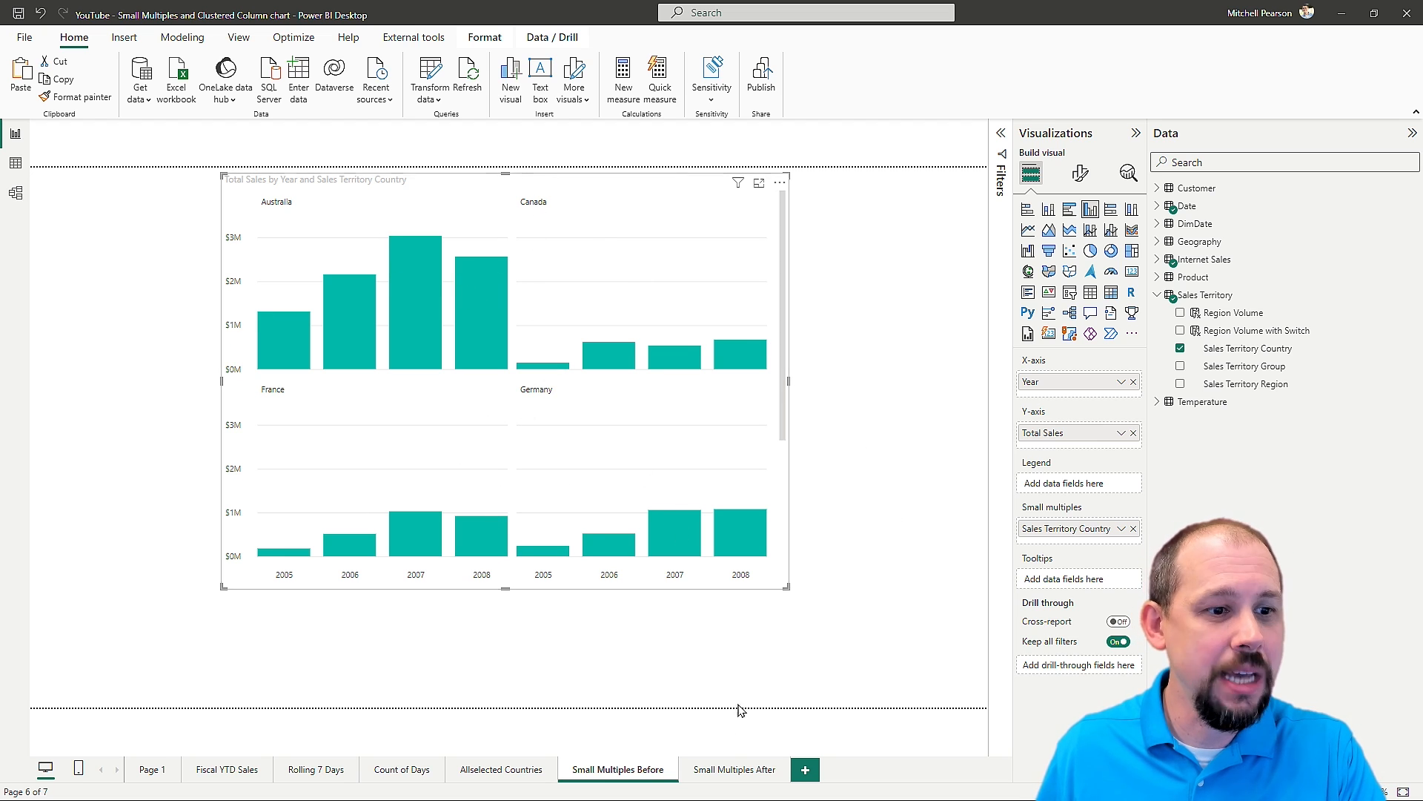
# - Compare with the finished chart on the Small Multiples After page, and turn on data labels for the chart on Small Multiples Before
pyautogui.click(741, 769)
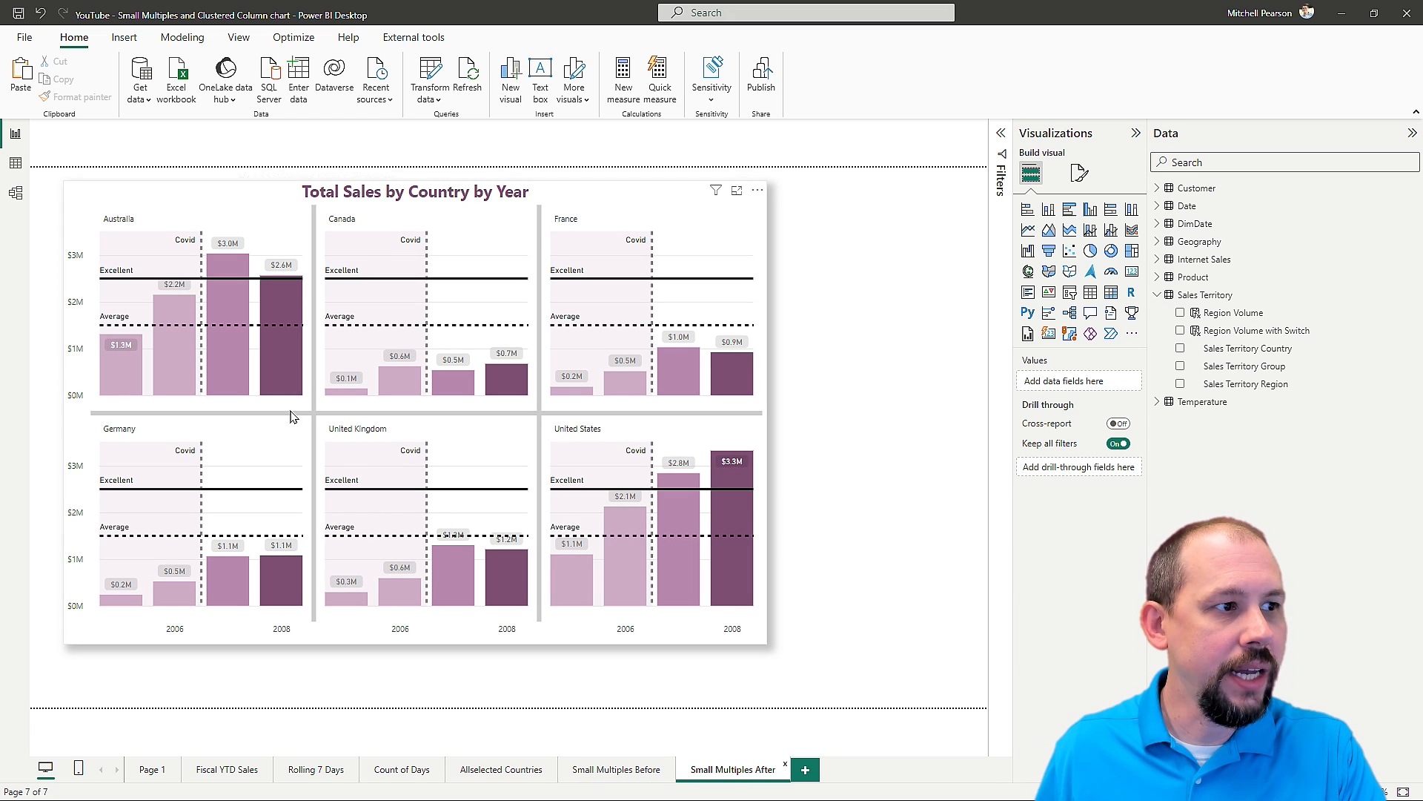
pyautogui.click(605, 771)
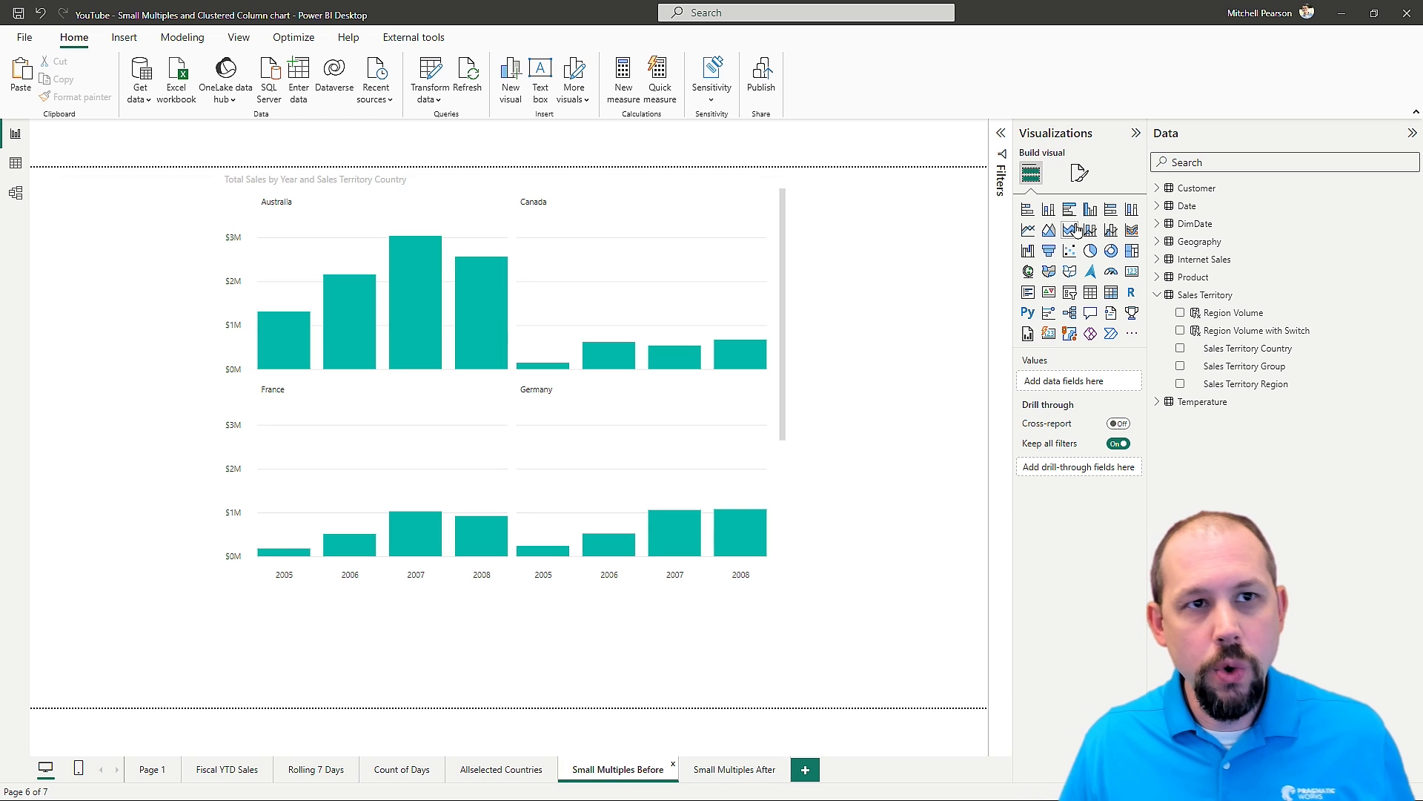
pyautogui.click(1079, 174)
pyautogui.click(768, 206)
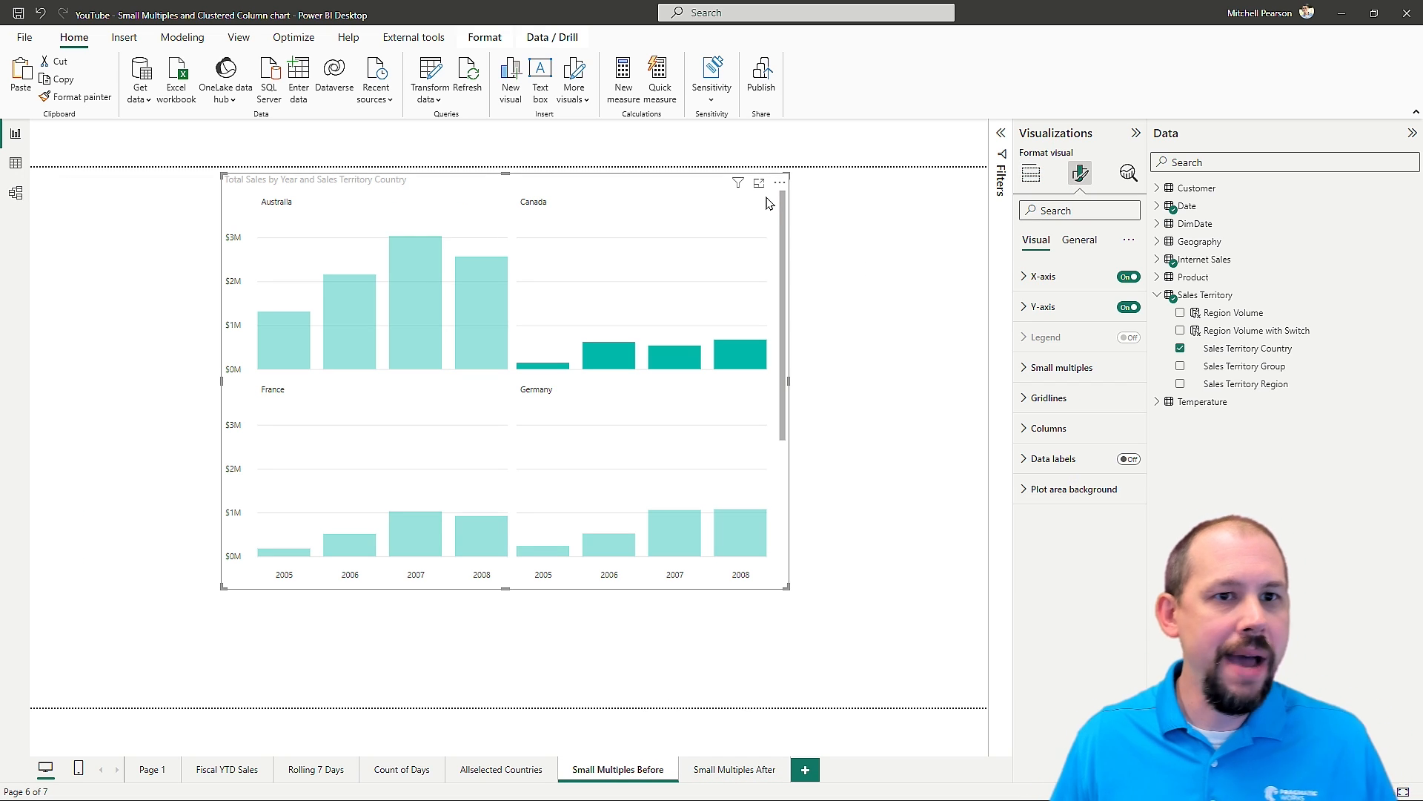
pyautogui.click(767, 199)
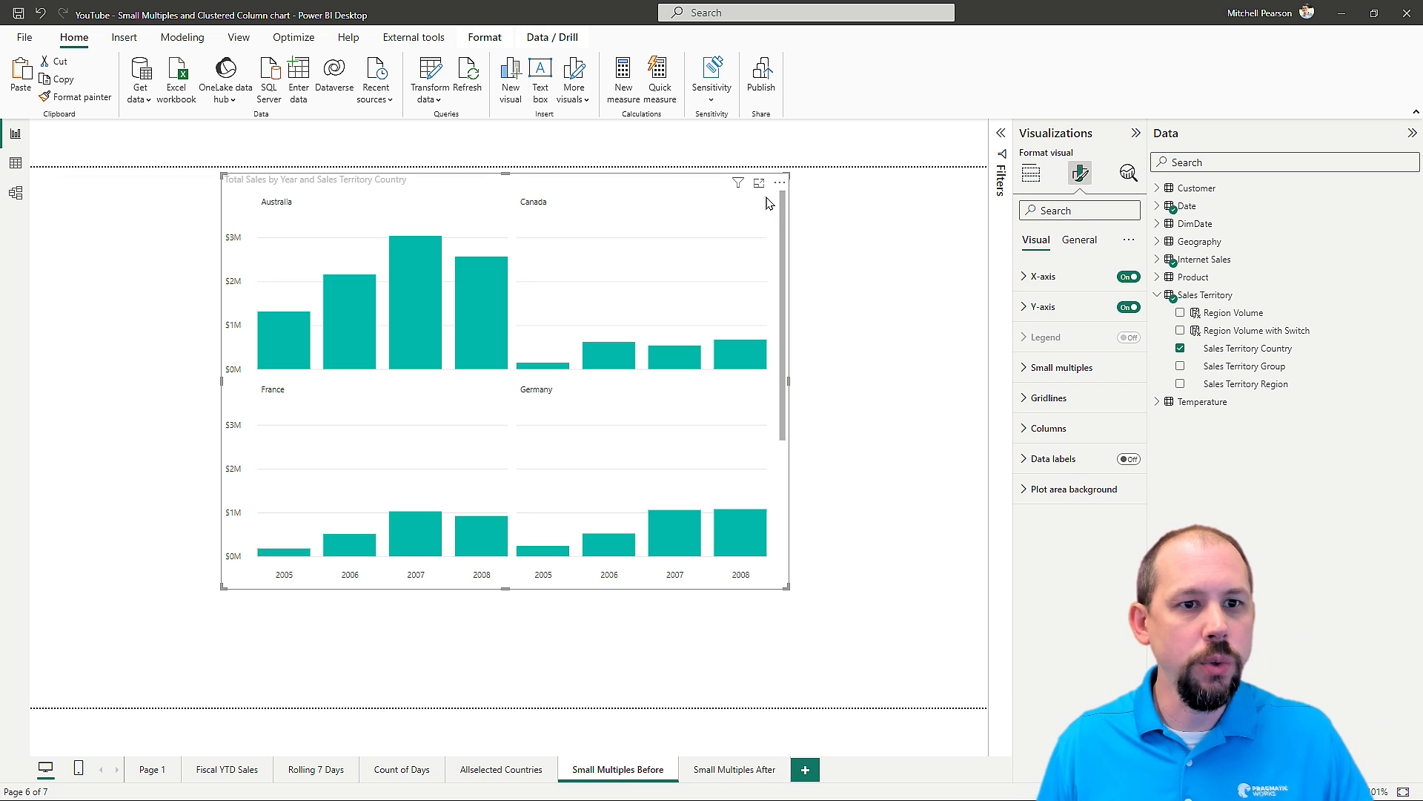
pyautogui.click(1123, 459)
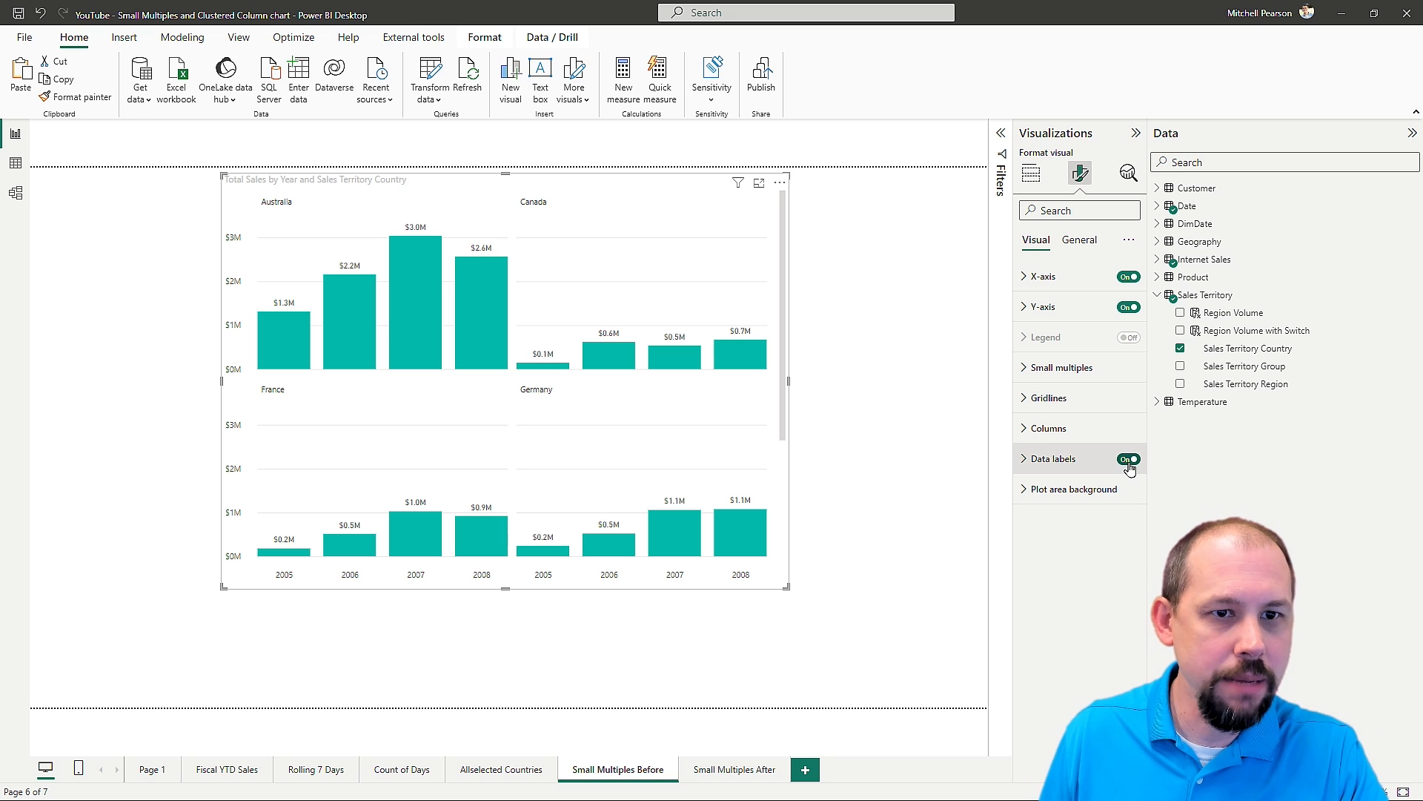
# - Turn on the background behind the chart's data labels, keeping all series included
pyautogui.click(1026, 459)
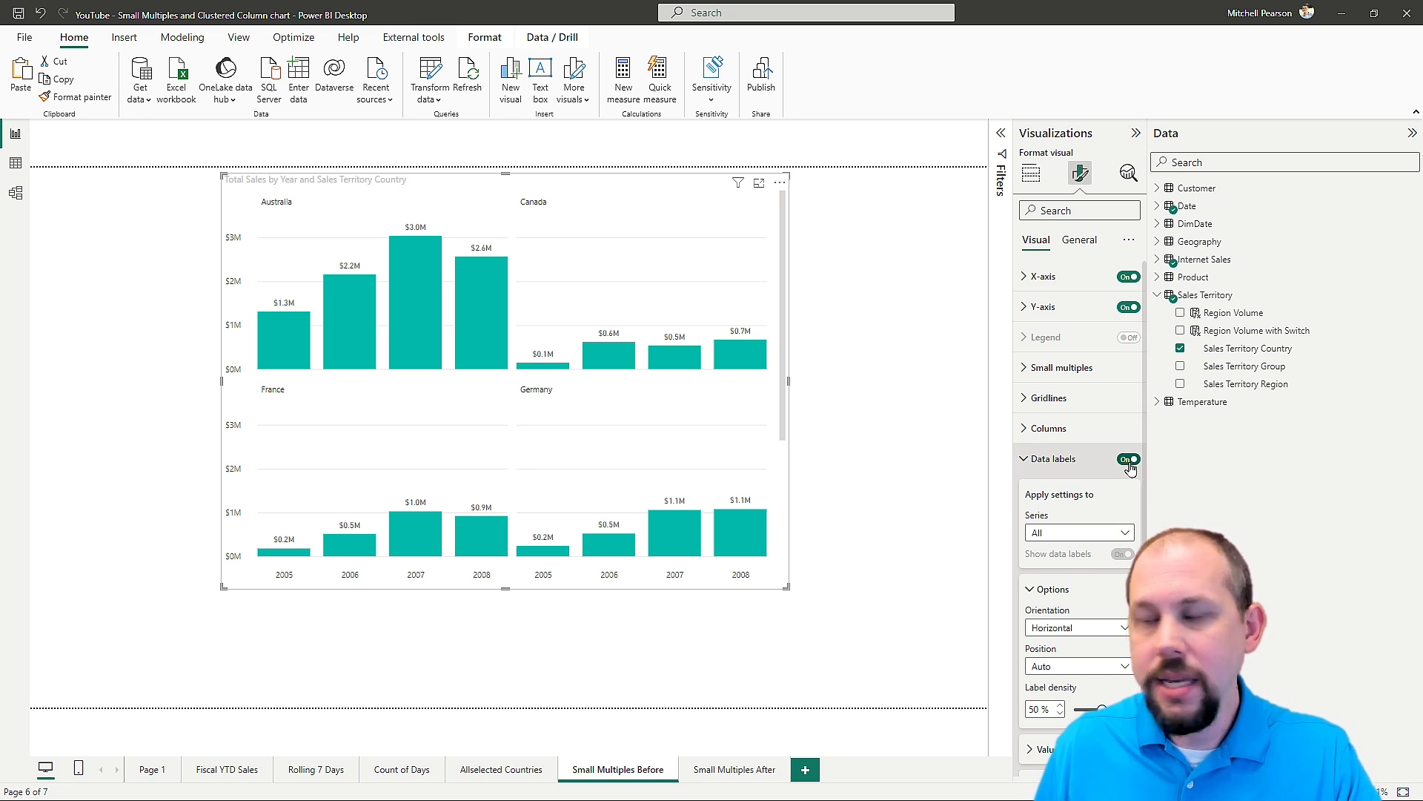
pyautogui.moveTo(1148, 452); pyautogui.dragTo(1112, 454)
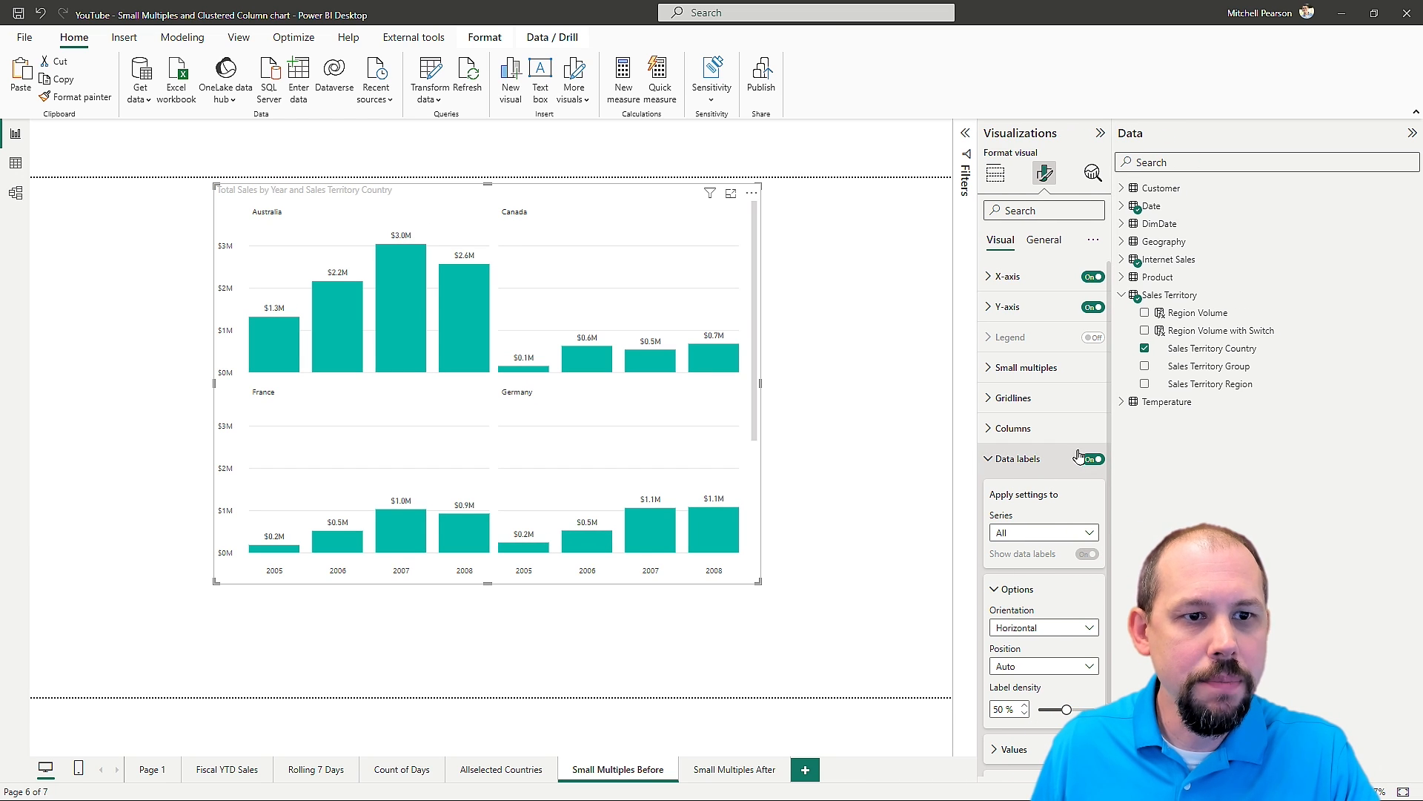
pyautogui.scroll(-1, 1038, 475)
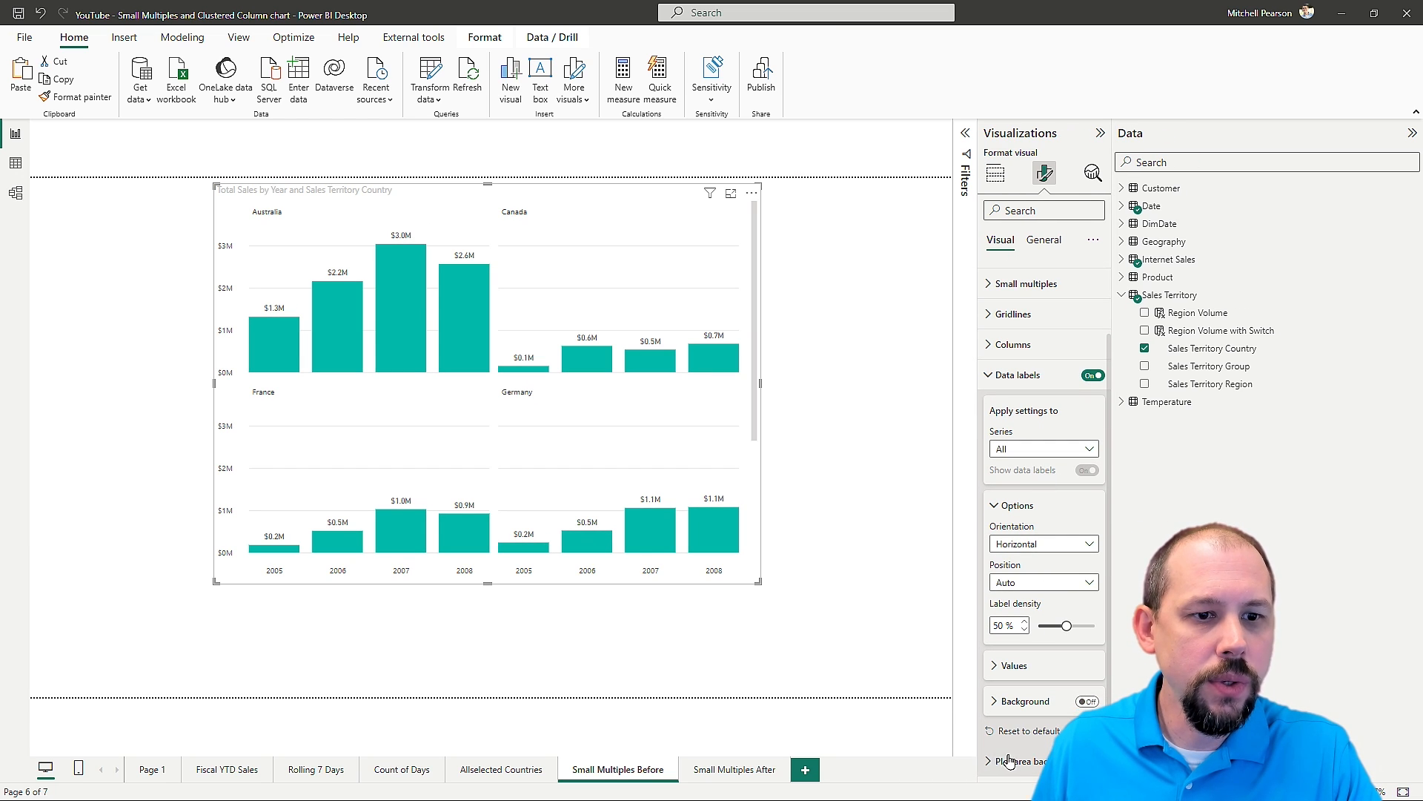
pyautogui.click(1087, 702)
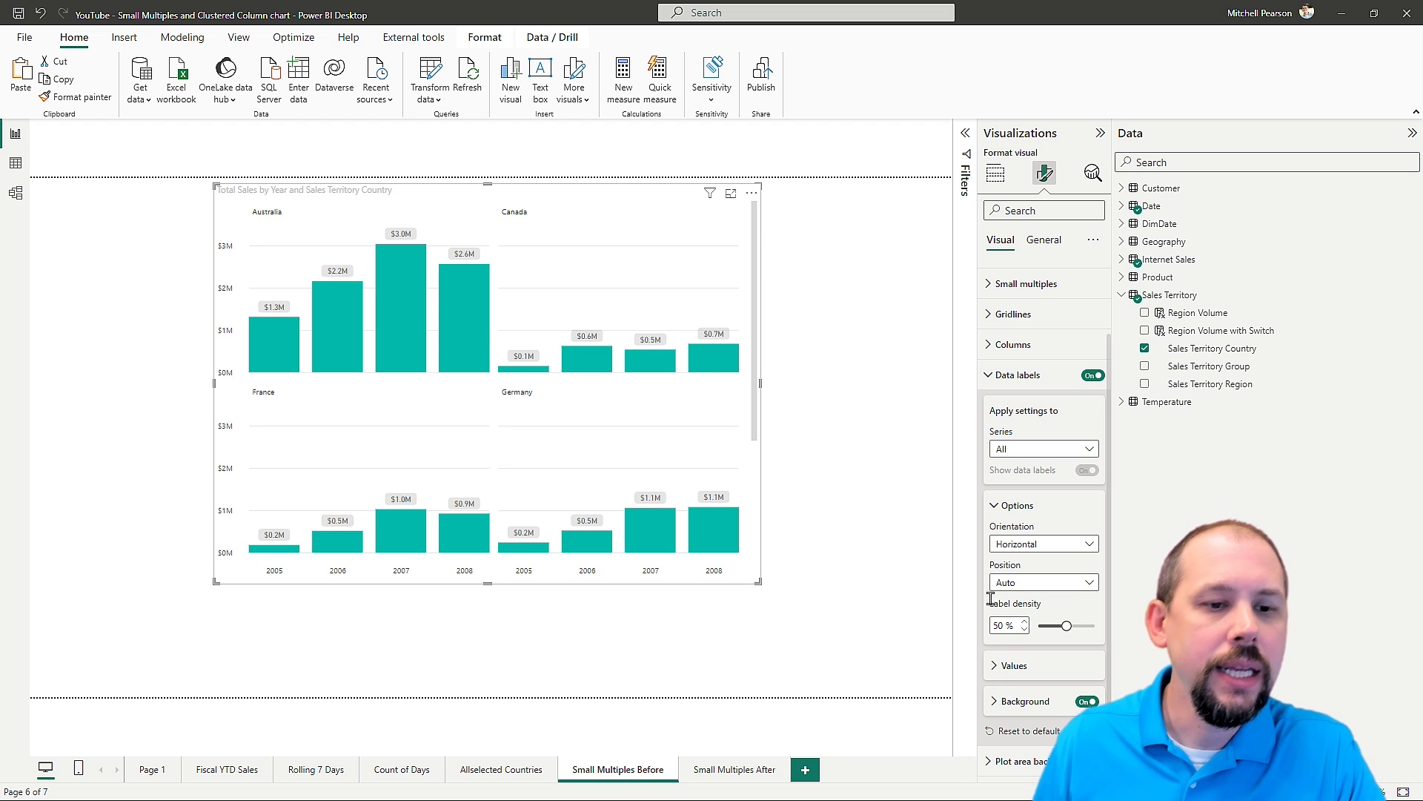
pyautogui.click(996, 510)
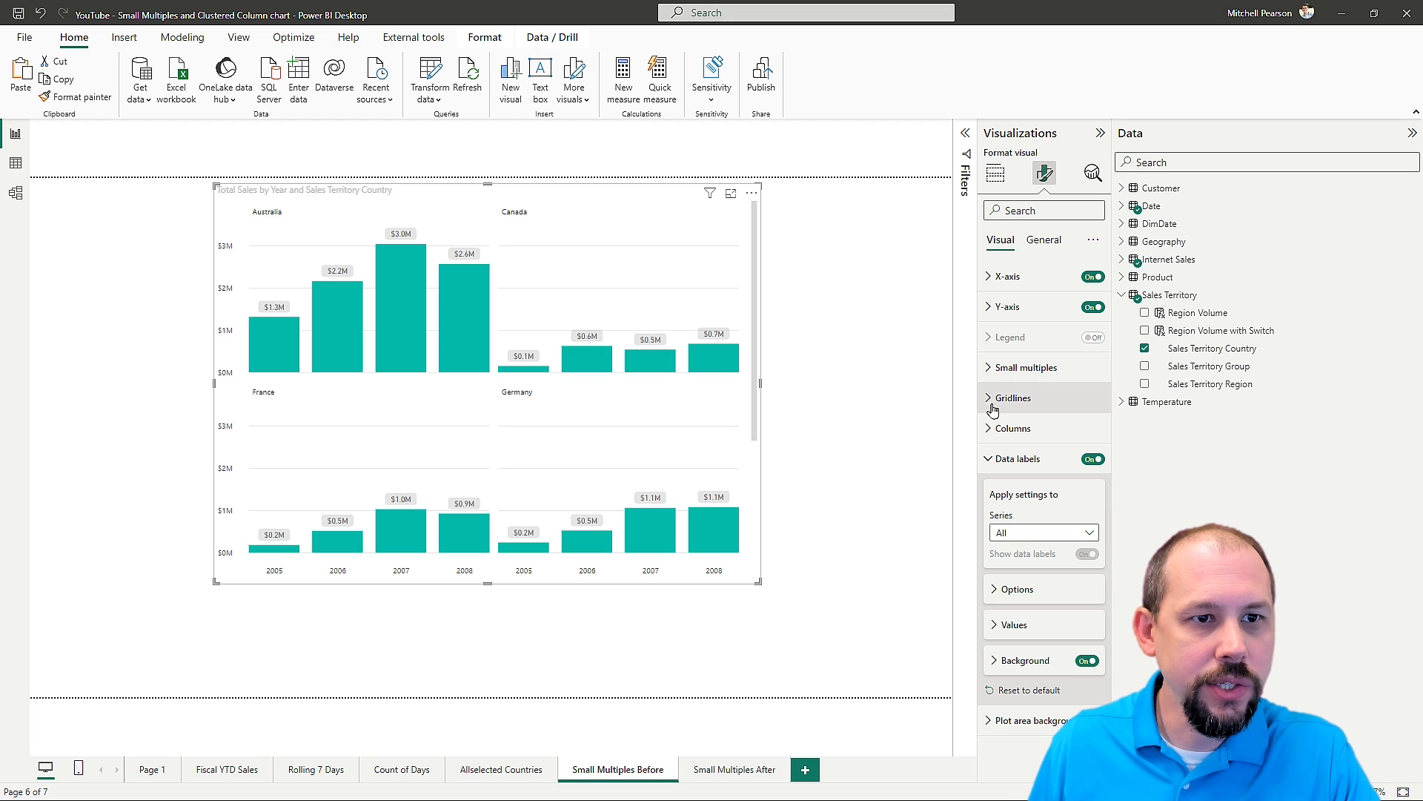
pyautogui.click(988, 458)
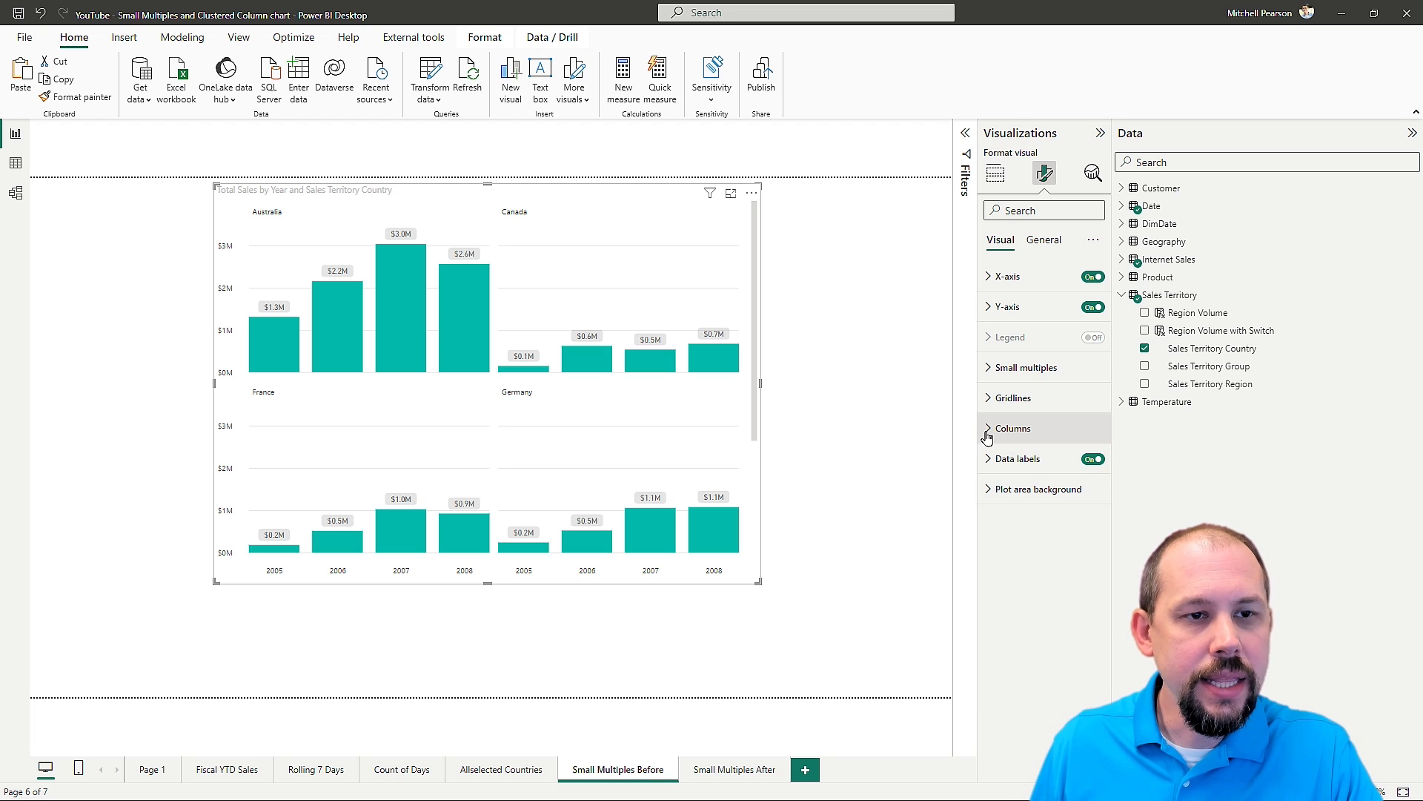
# - Color the columns individually by year in graduated theme purples, from the lightest shade for 2005 to a dark shade for 2008
pyautogui.click(991, 430)
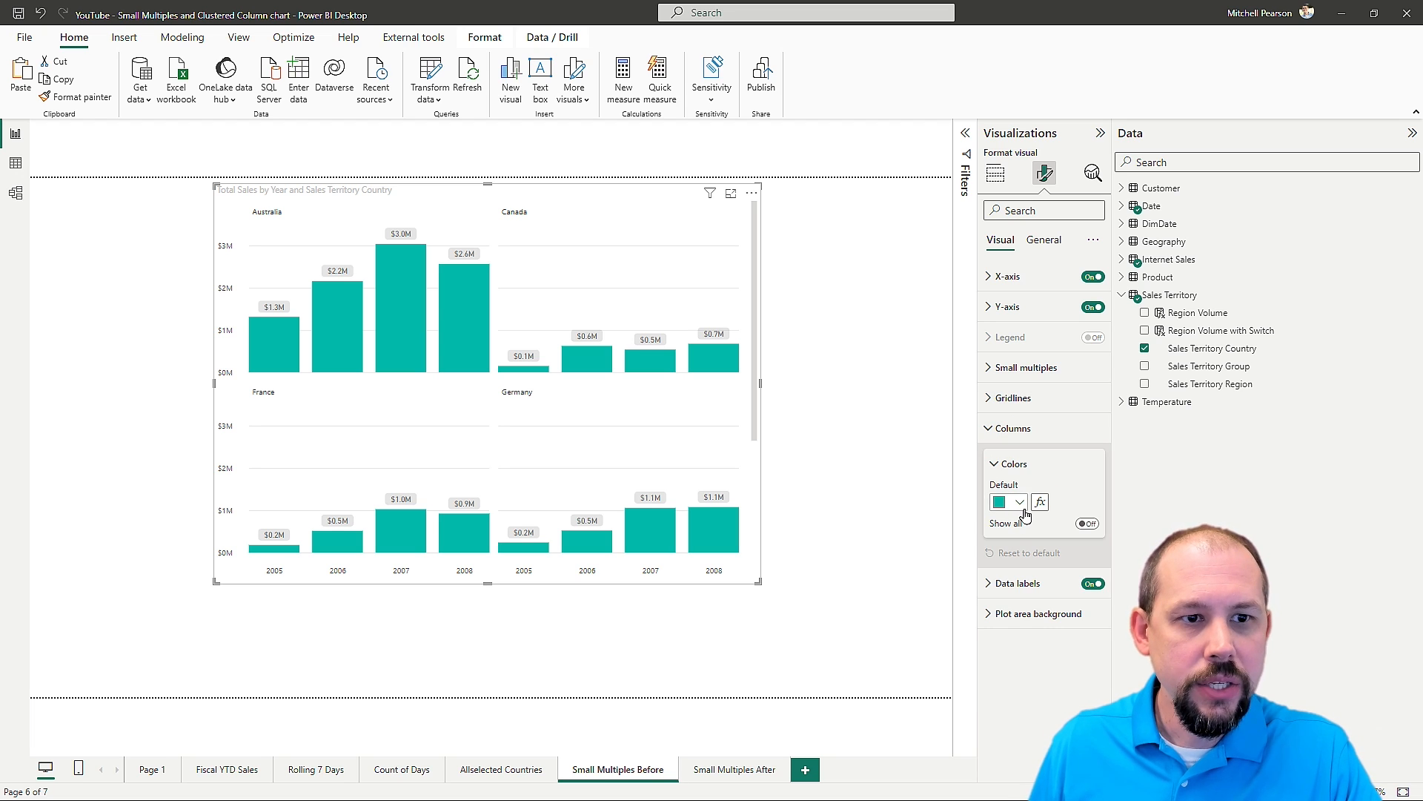
pyautogui.click(1089, 525)
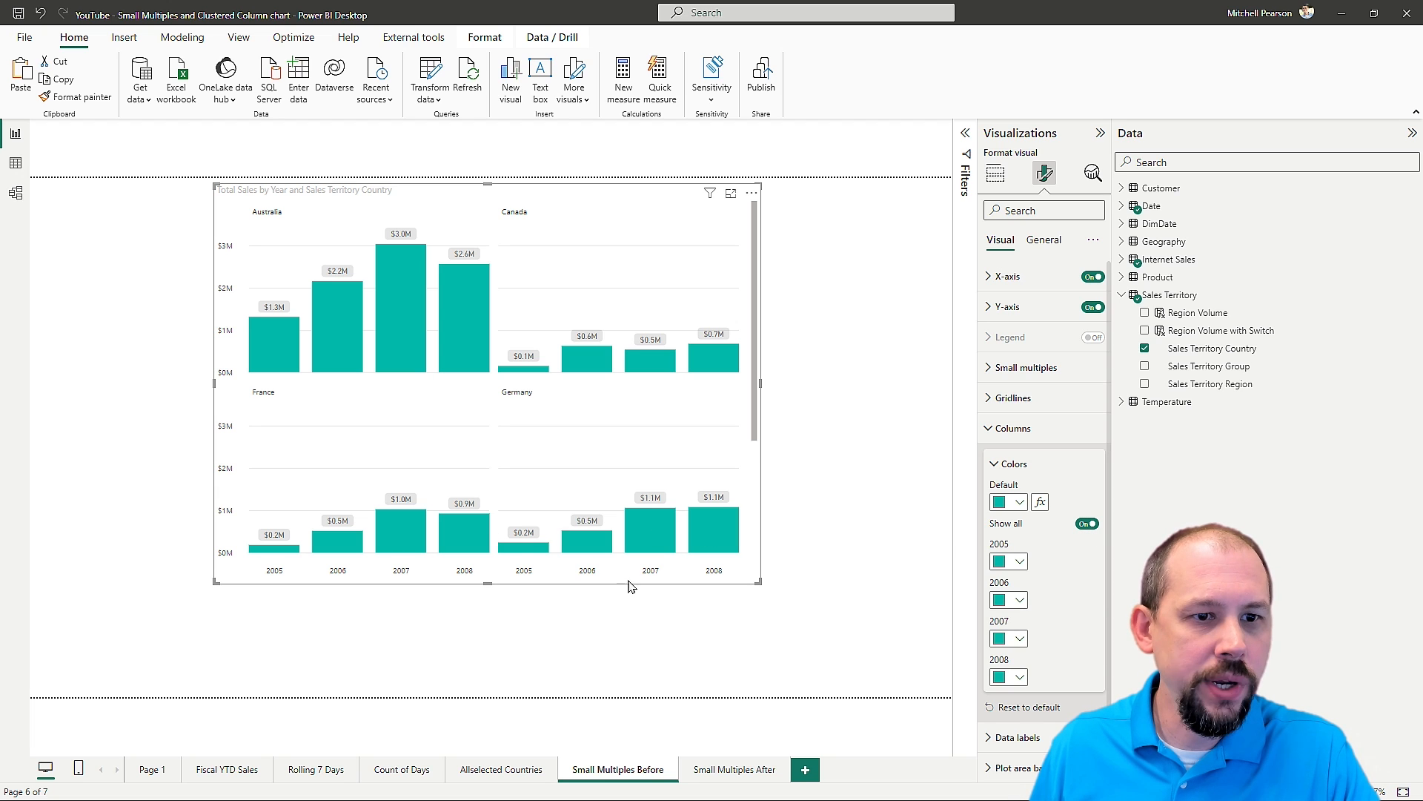
pyautogui.click(1020, 676)
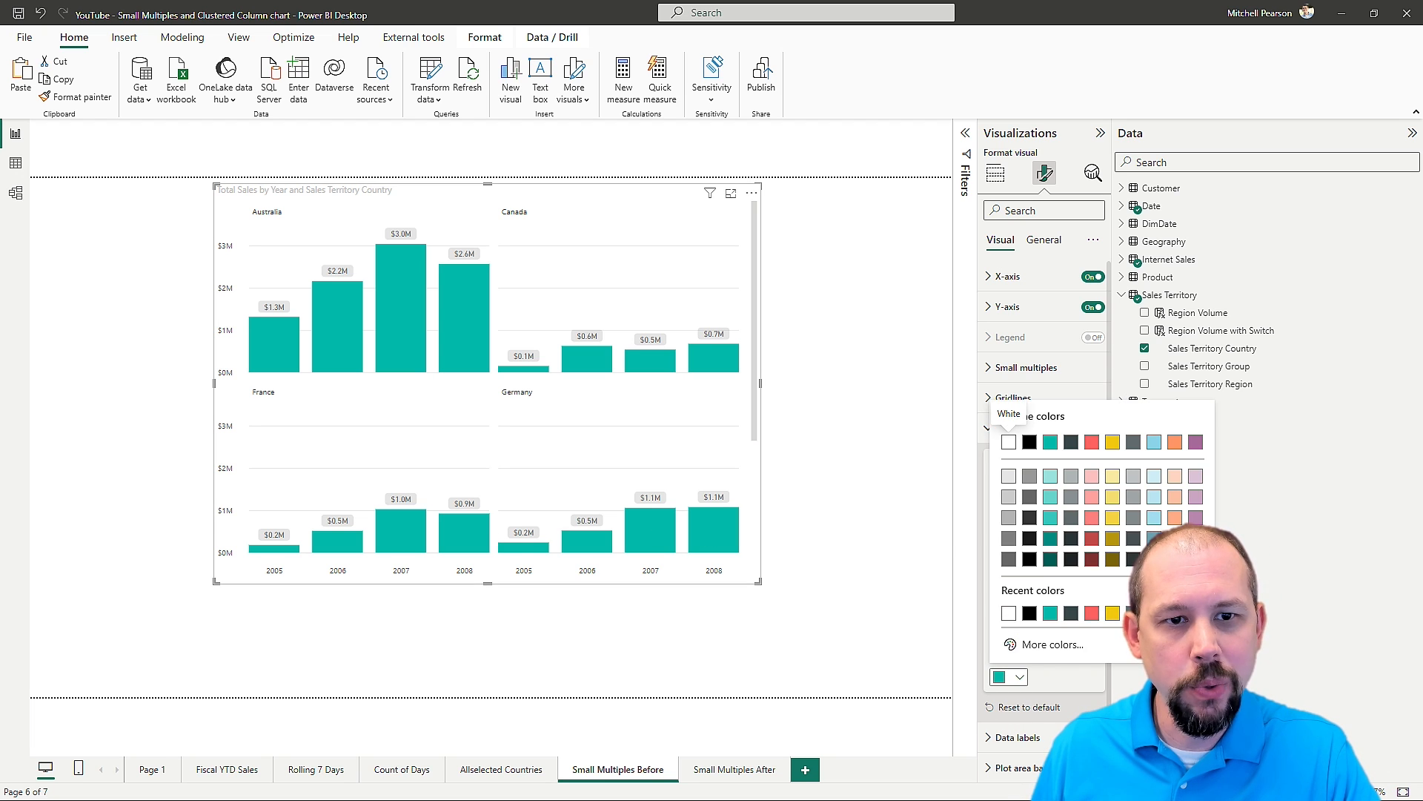
pyautogui.click(1195, 538)
pyautogui.click(1021, 637)
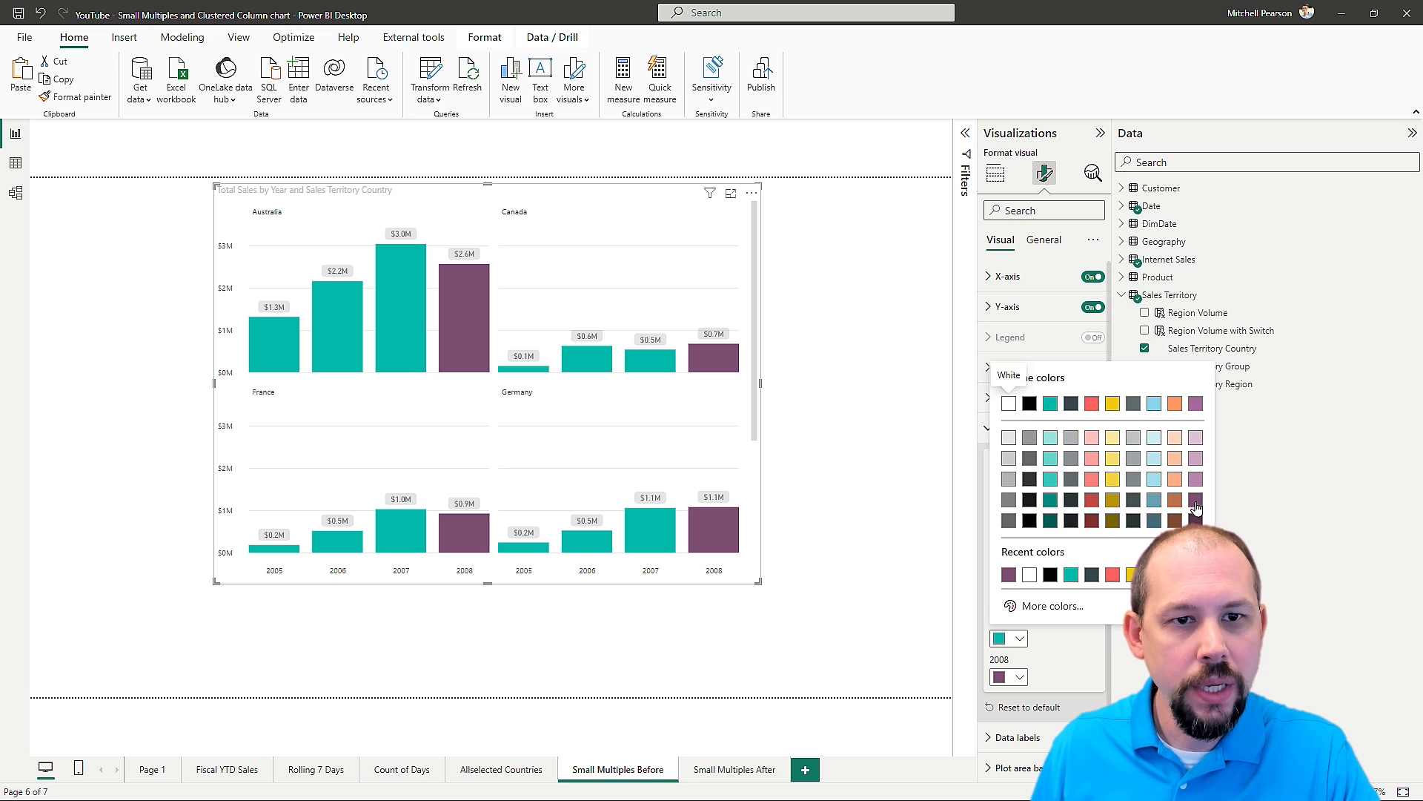
pyautogui.click(1195, 482)
pyautogui.click(1020, 599)
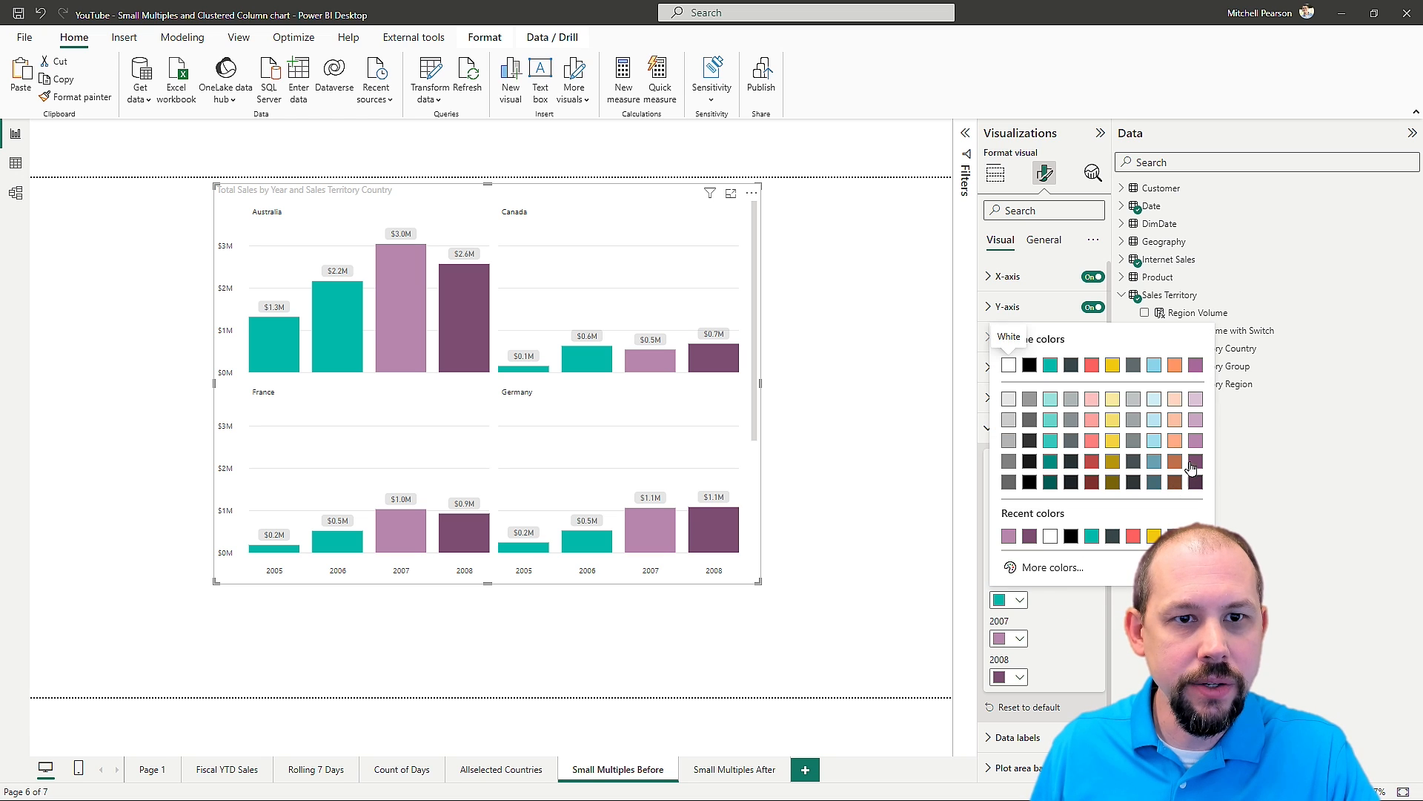
pyautogui.click(1195, 419)
pyautogui.click(1022, 561)
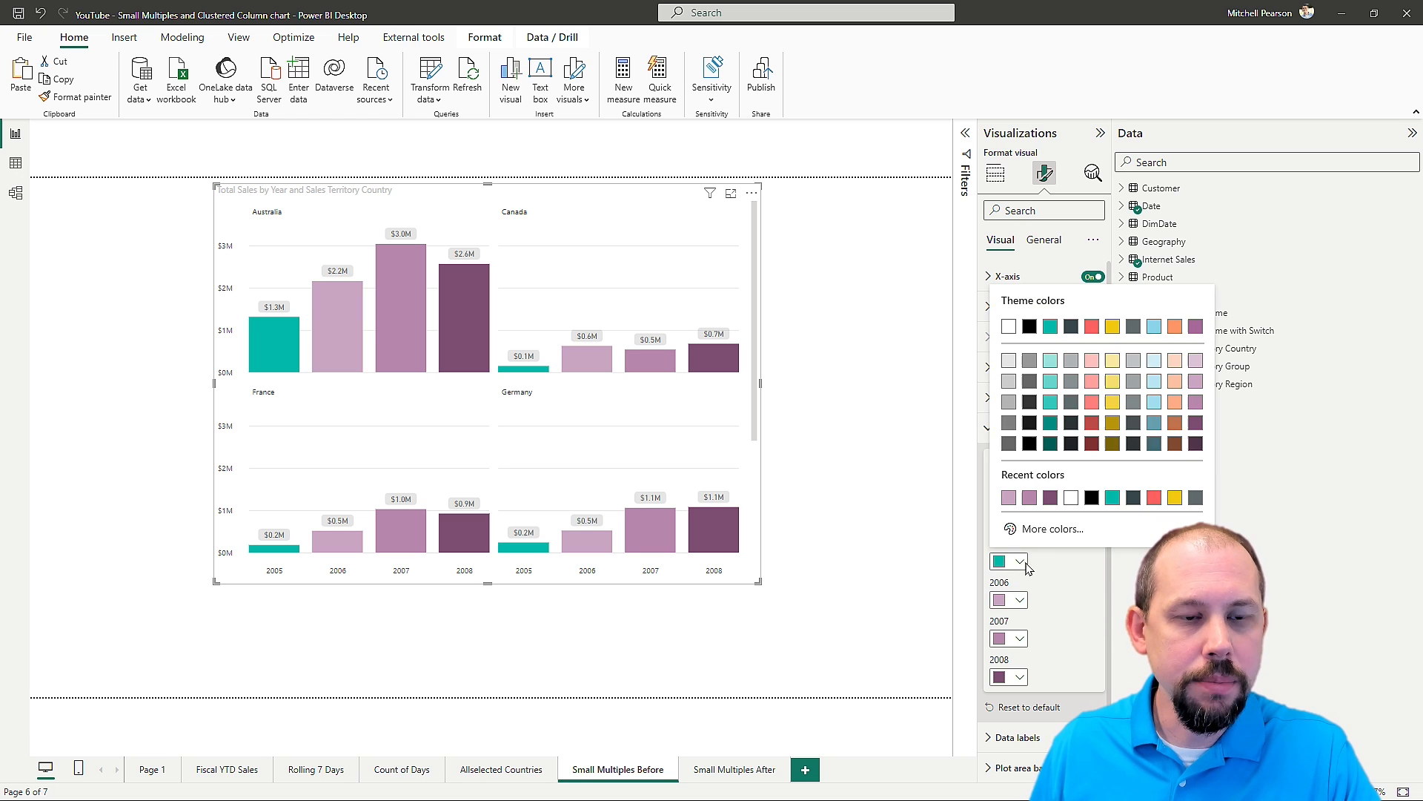
pyautogui.click(1196, 361)
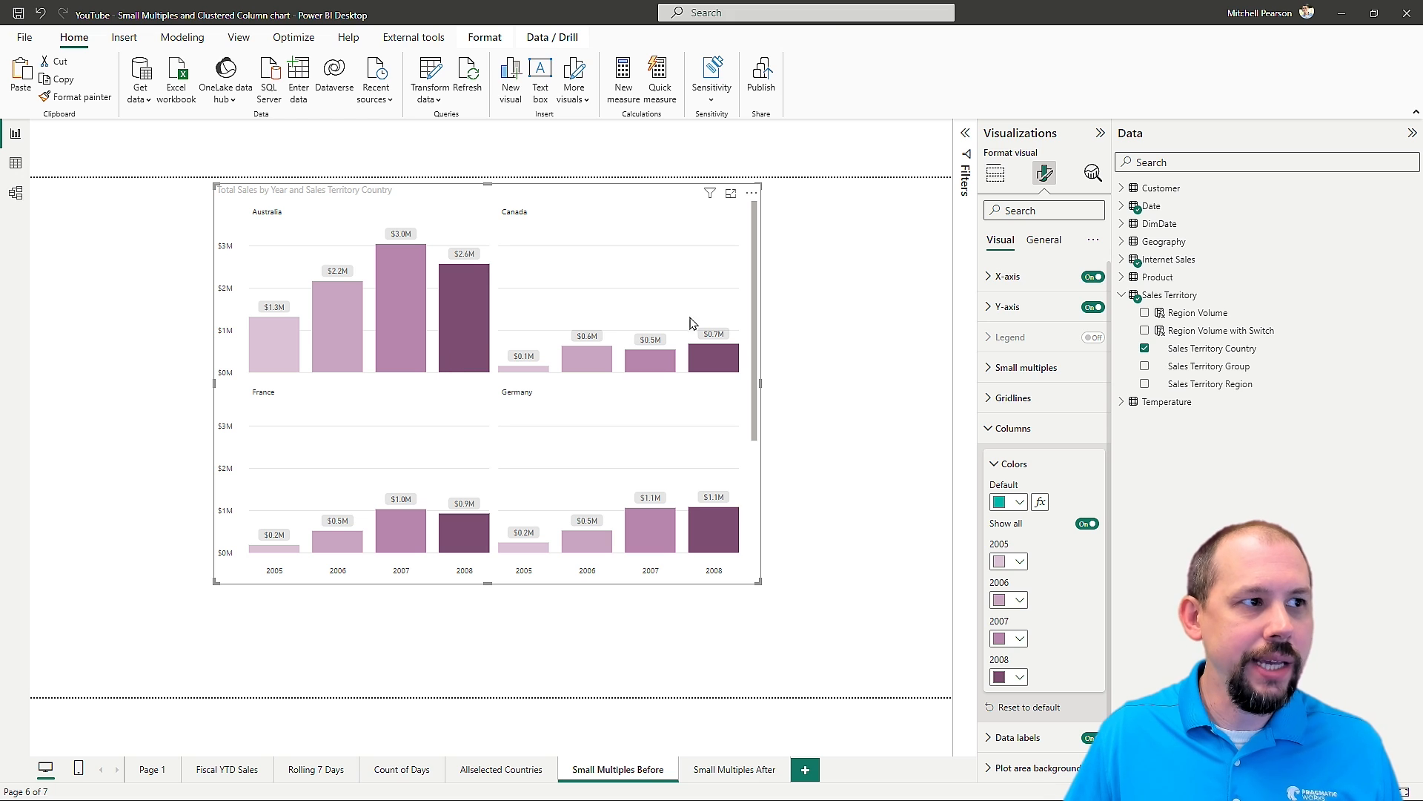
pyautogui.click(991, 431)
# - Set the small multiples layout to 3 columns, then widen the chart and reposition it closer to the page's left edge
pyautogui.click(989, 369)
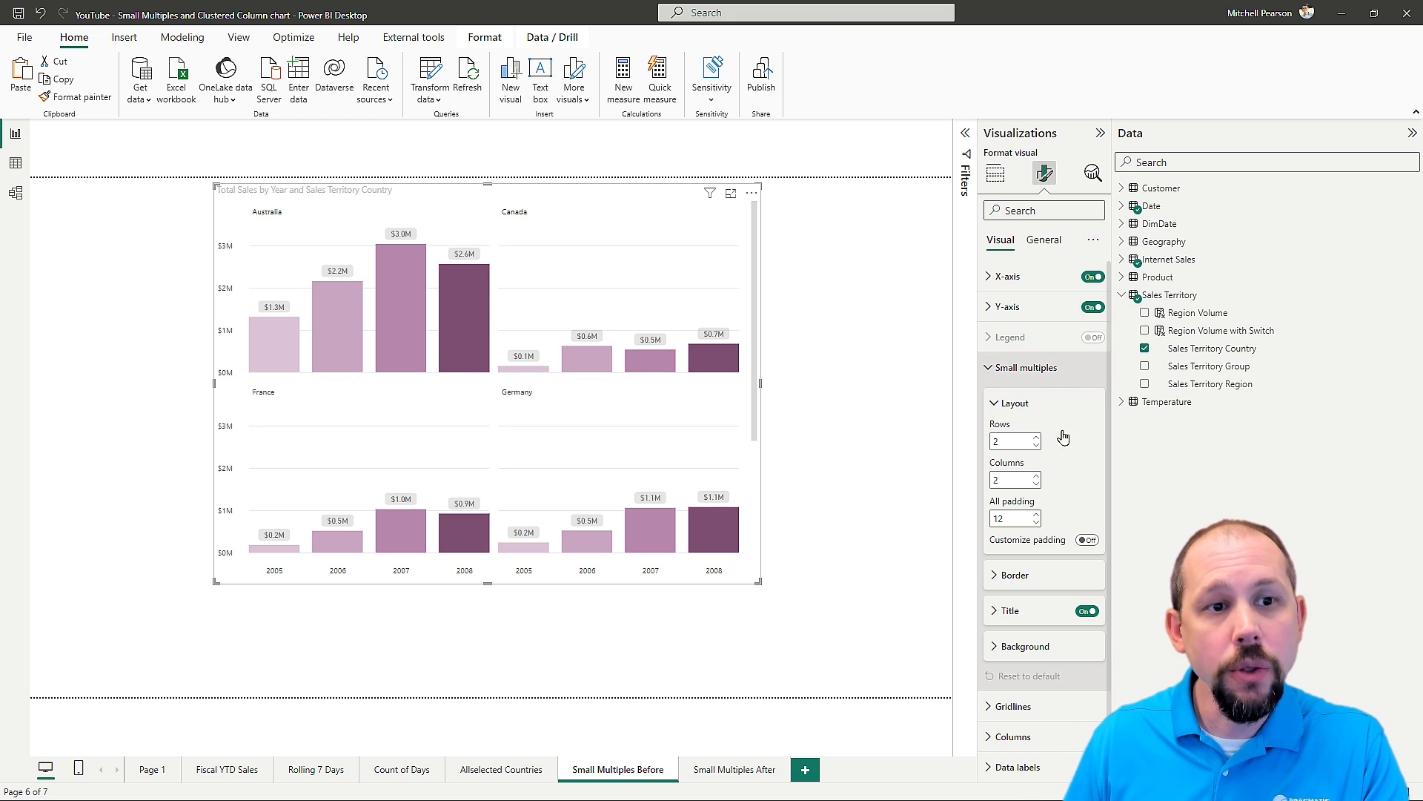
pyautogui.click(1036, 477)
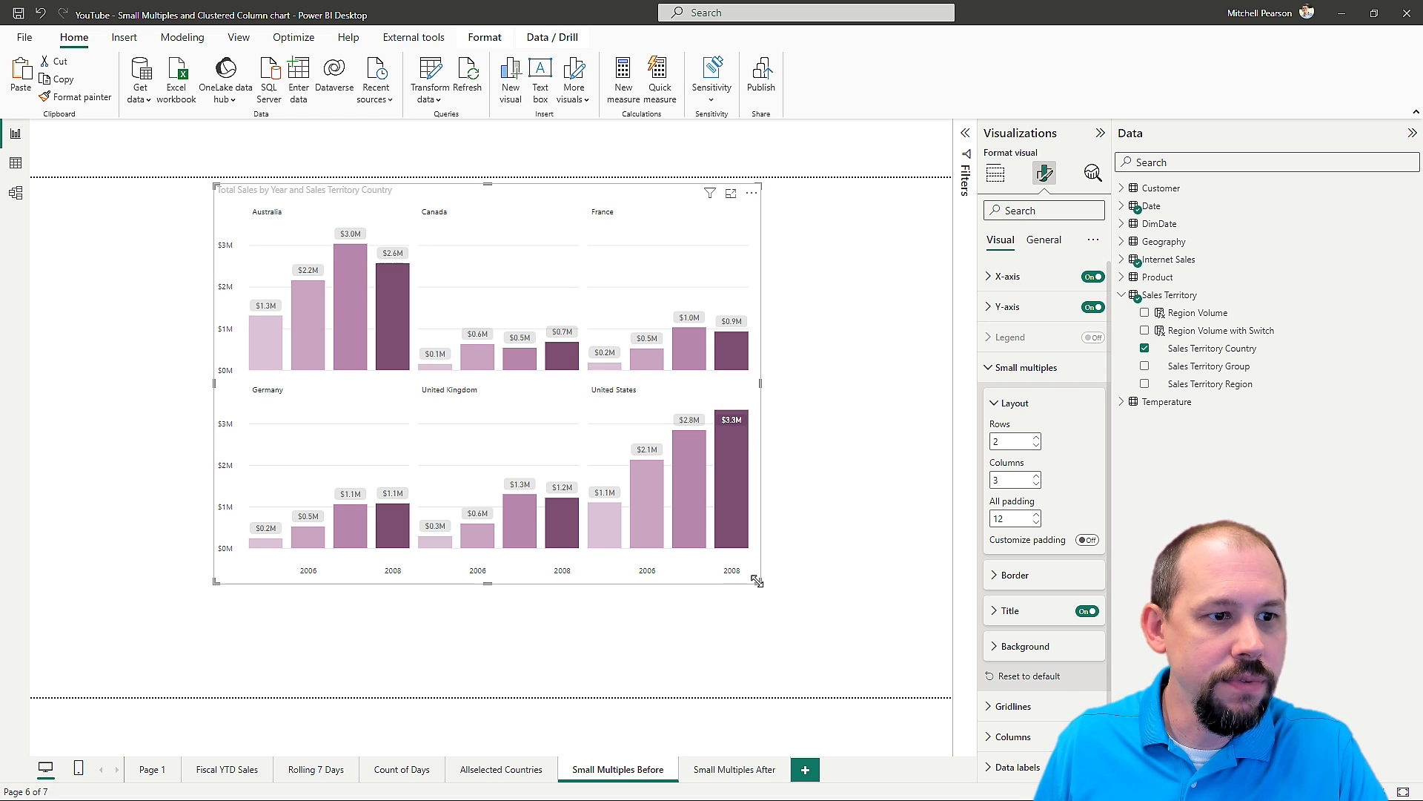
pyautogui.moveTo(757, 581); pyautogui.dragTo(896, 610)
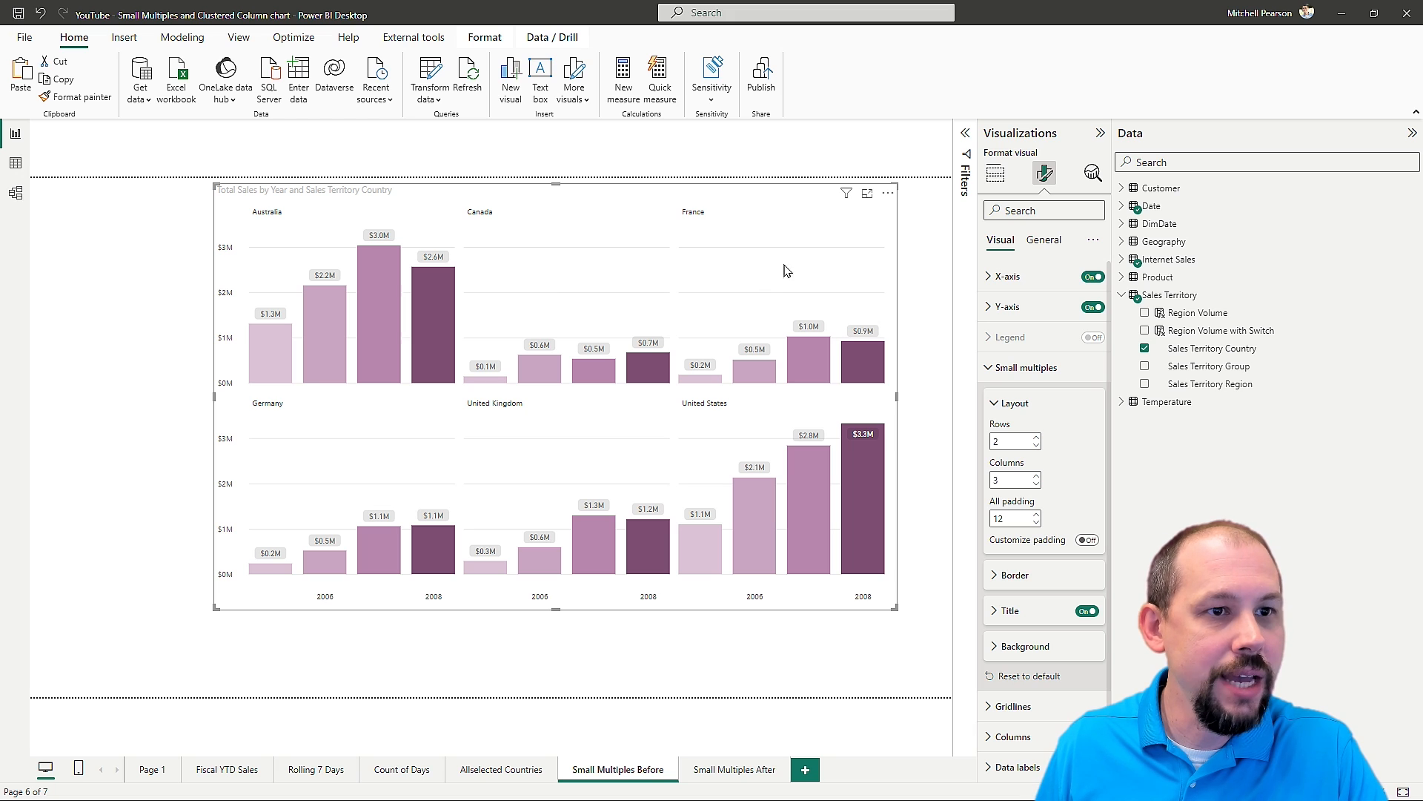
pyautogui.moveTo(787, 272); pyautogui.dragTo(711, 214)
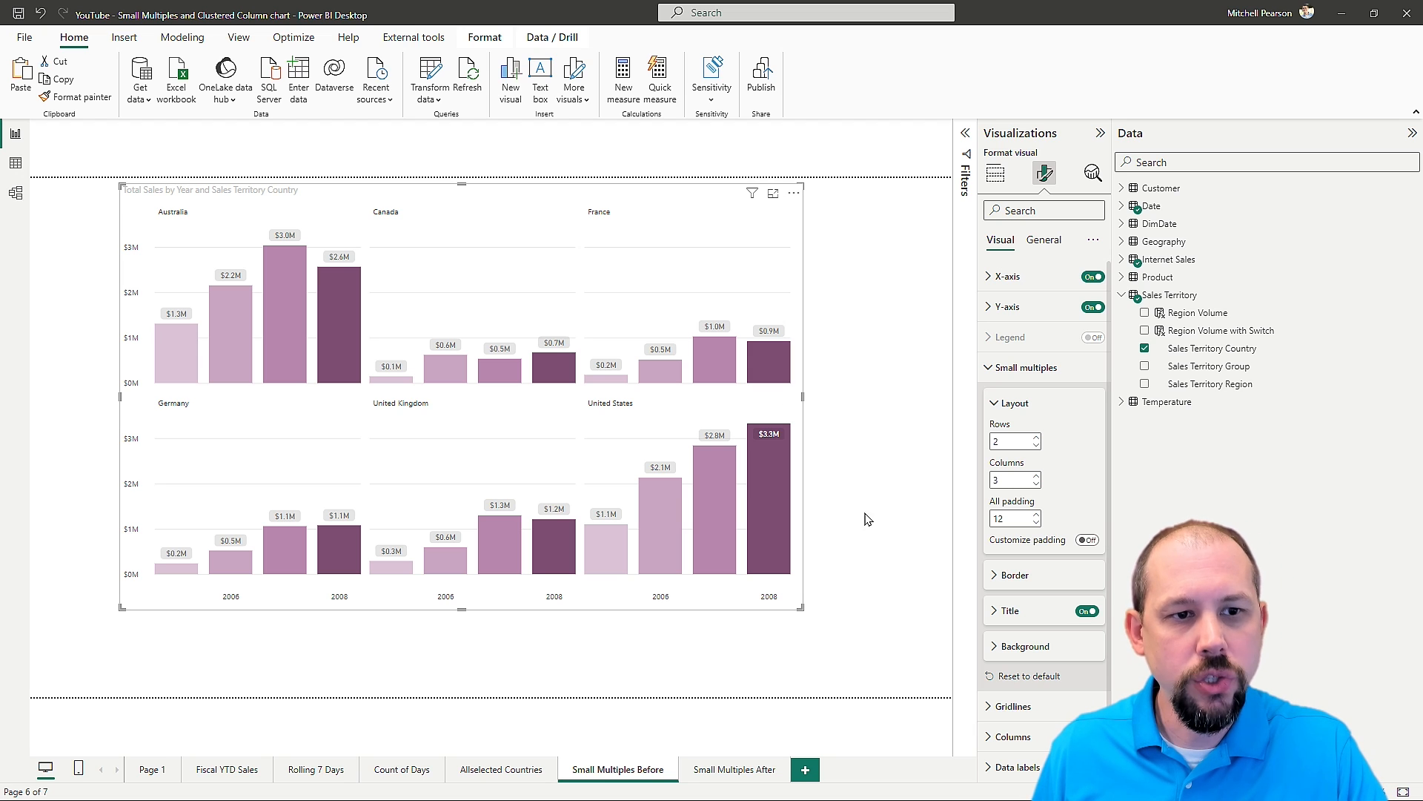
# - Add horizontal and vertical border gridlines between the small multiples with a line width of 4
pyautogui.click(1000, 578)
pyautogui.click(1022, 613)
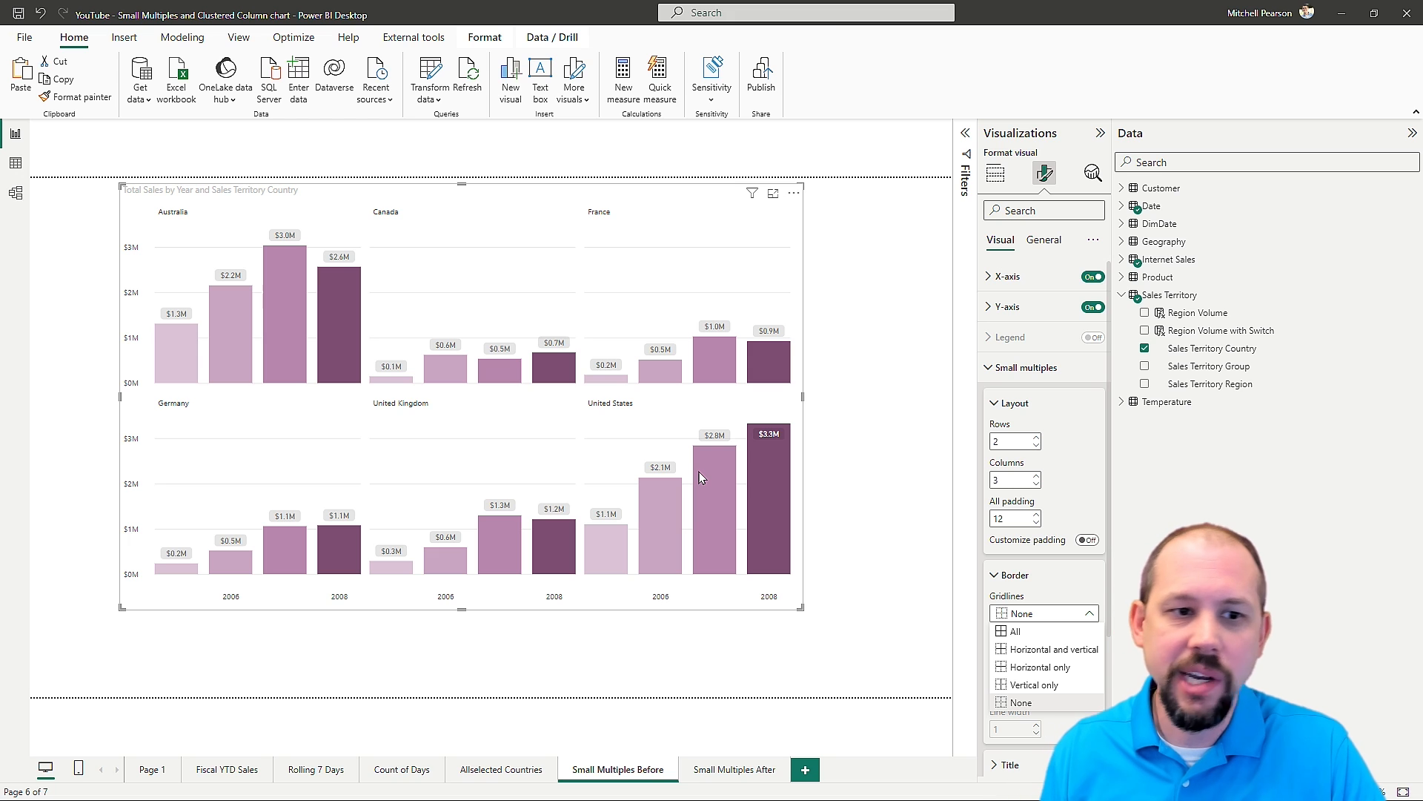
pyautogui.click(1065, 654)
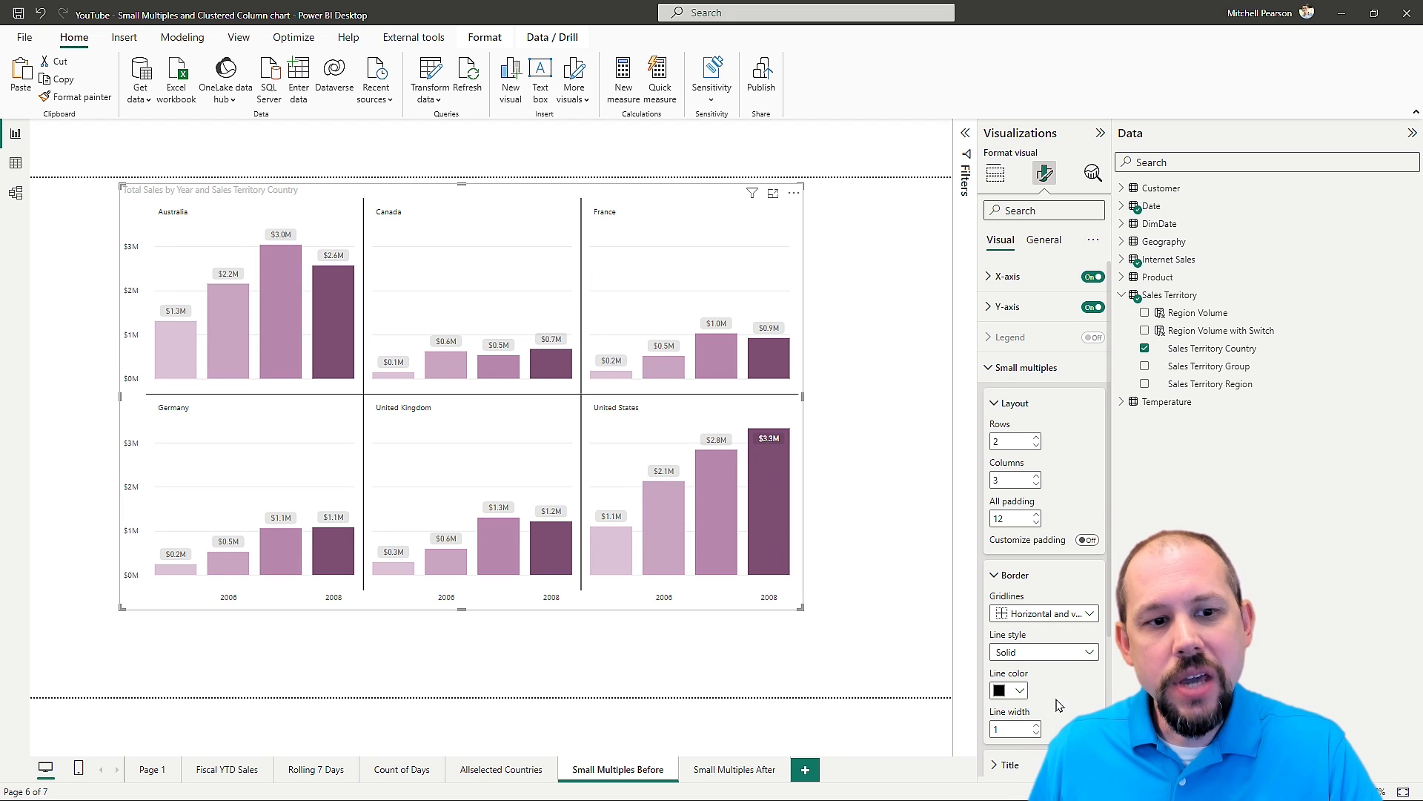
pyautogui.scroll(-2, 1059, 705)
pyautogui.click(1036, 650)
pyautogui.click(1035, 650)
pyautogui.click(1035, 649)
# - Color the border gridlines between the small multiples White, 20% darker, after trying a lighter gray
pyautogui.click(1019, 613)
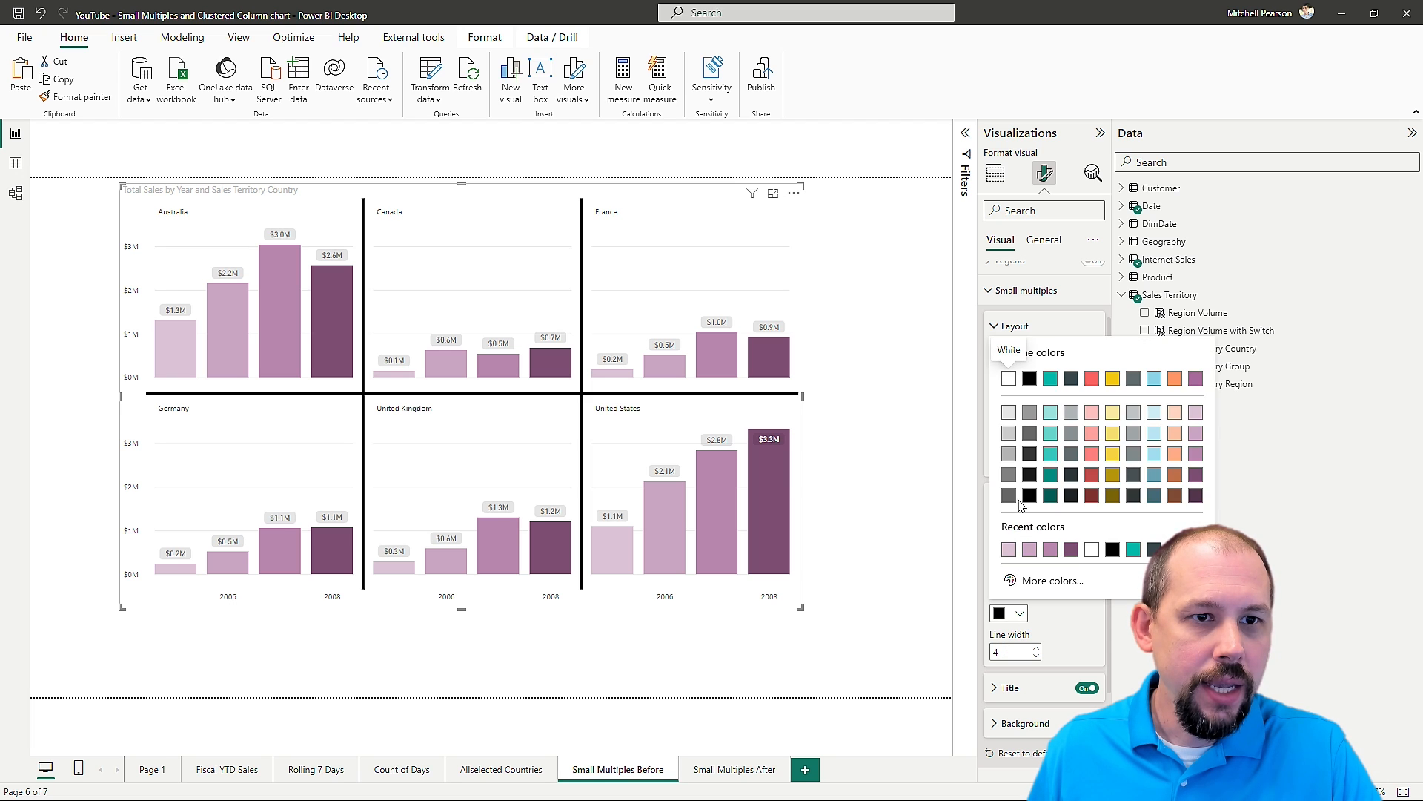
pyautogui.click(1013, 416)
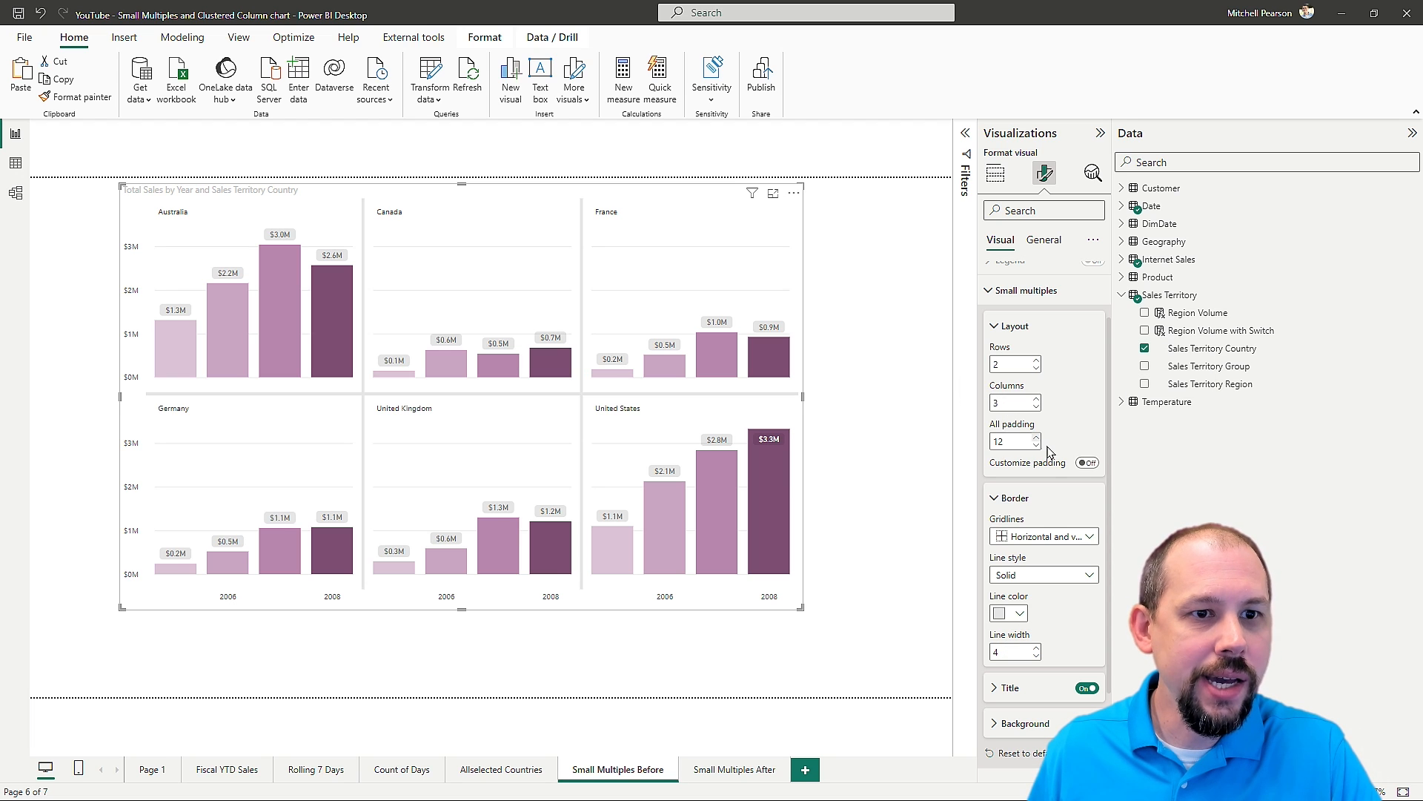
pyautogui.click(1020, 613)
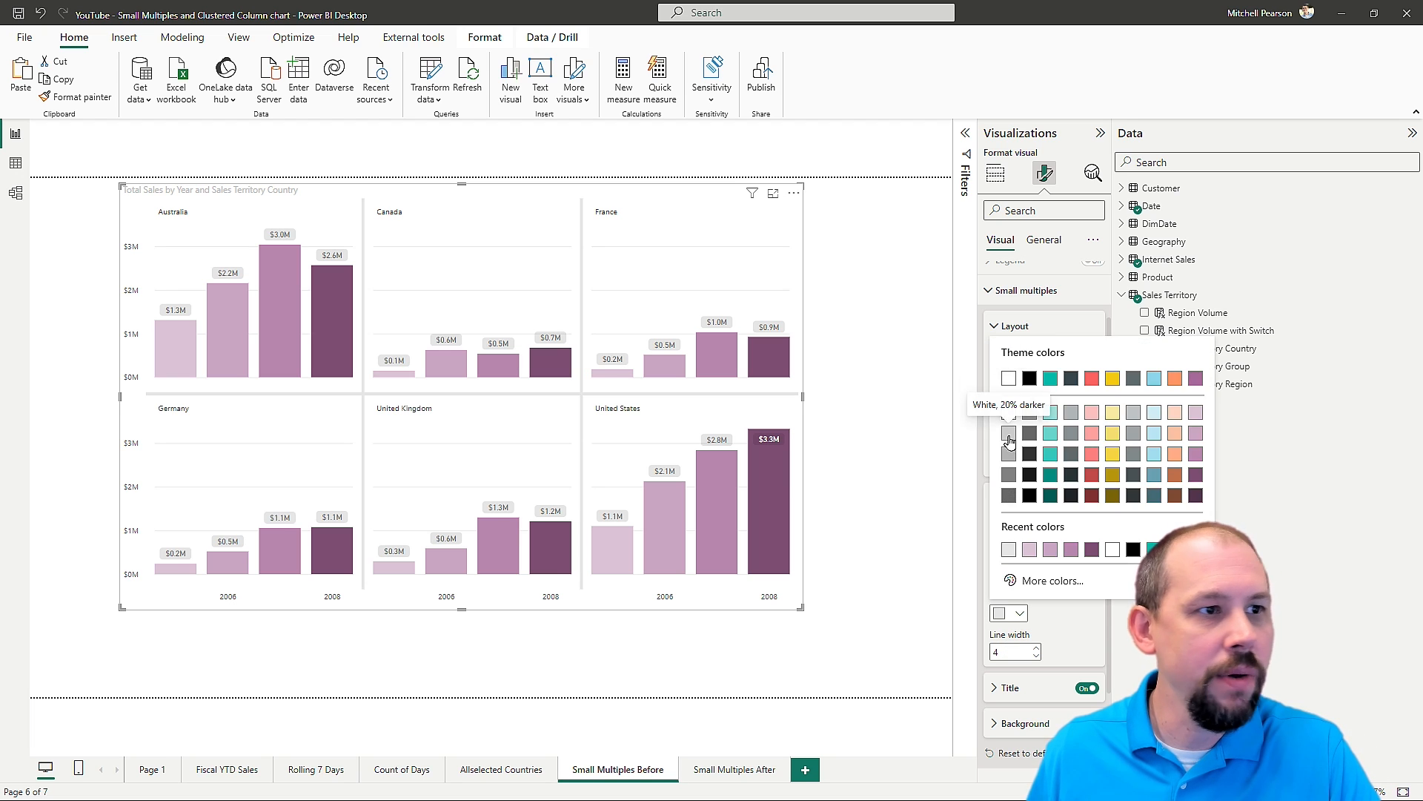
pyautogui.click(1013, 440)
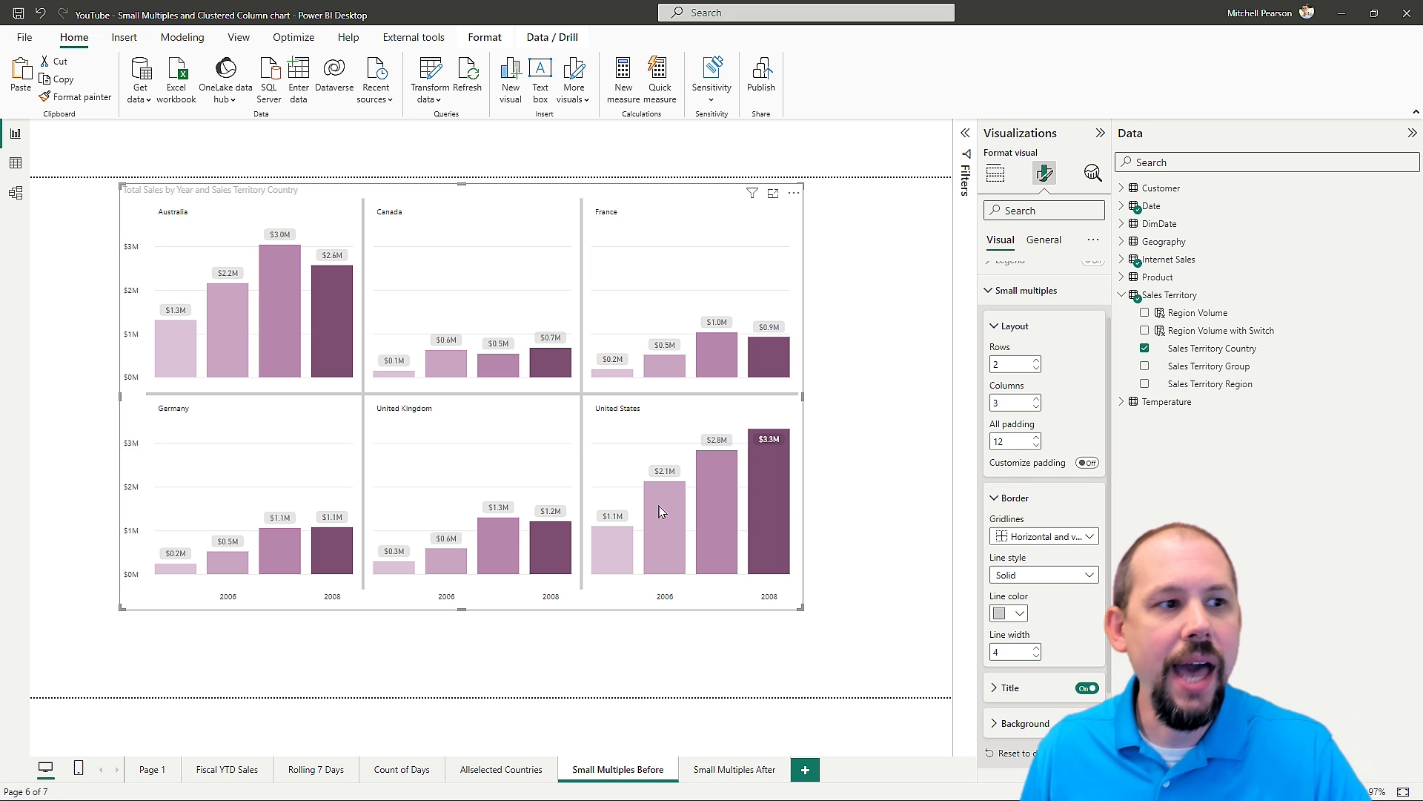
pyautogui.moveTo(674, 513)
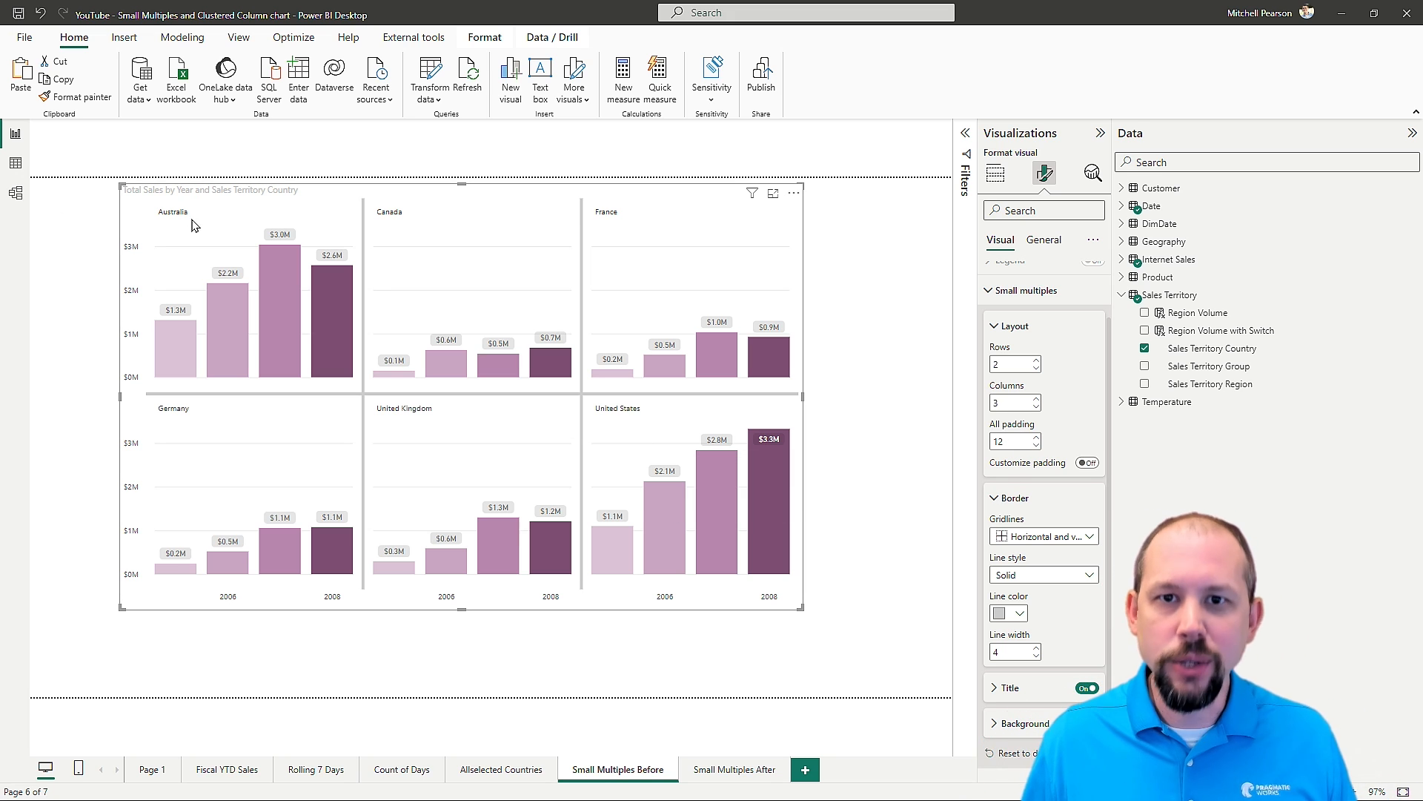
# - Move the chart further toward the page's left edge and turn on its shadow effect
pyautogui.moveTo(745, 599); pyautogui.dragTo(686, 599)
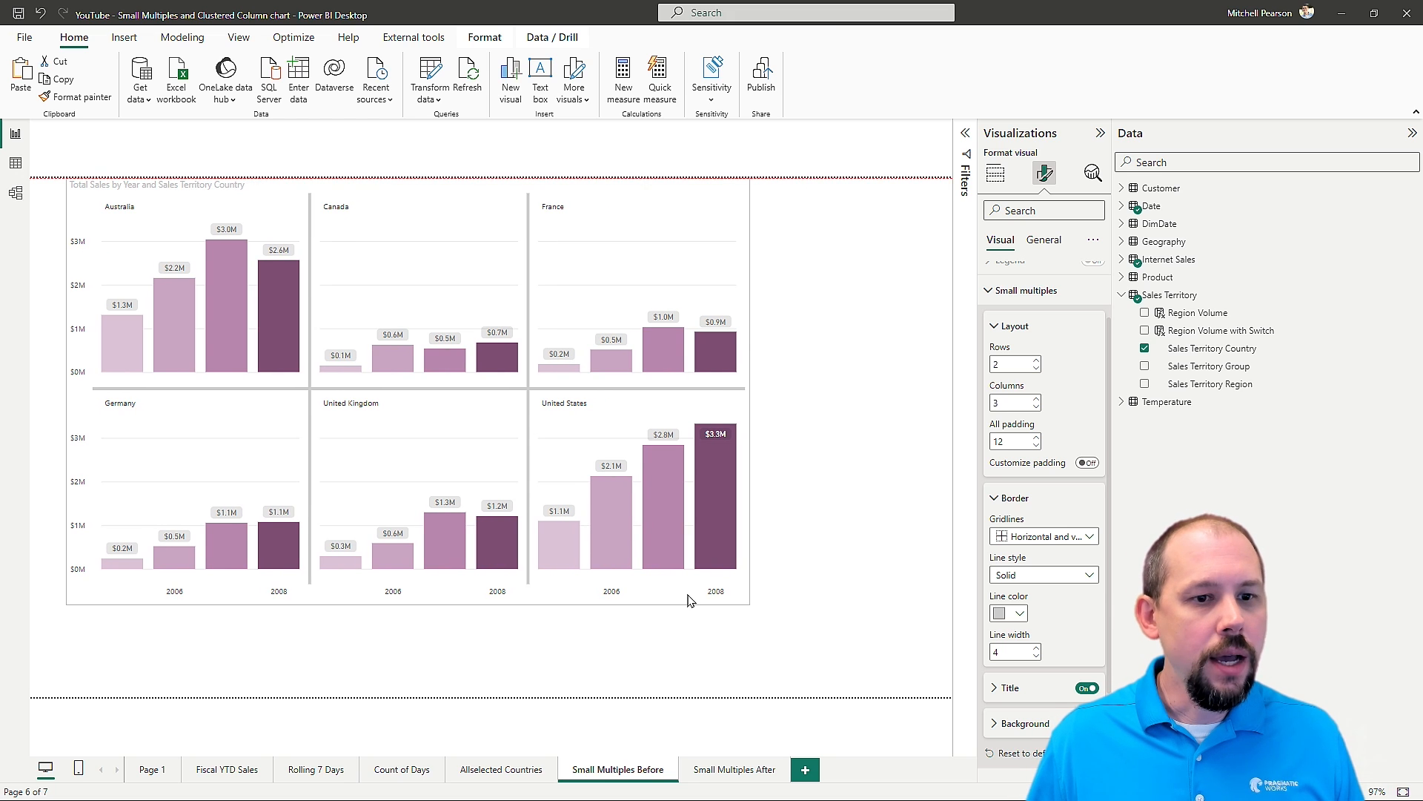
pyautogui.click(1045, 242)
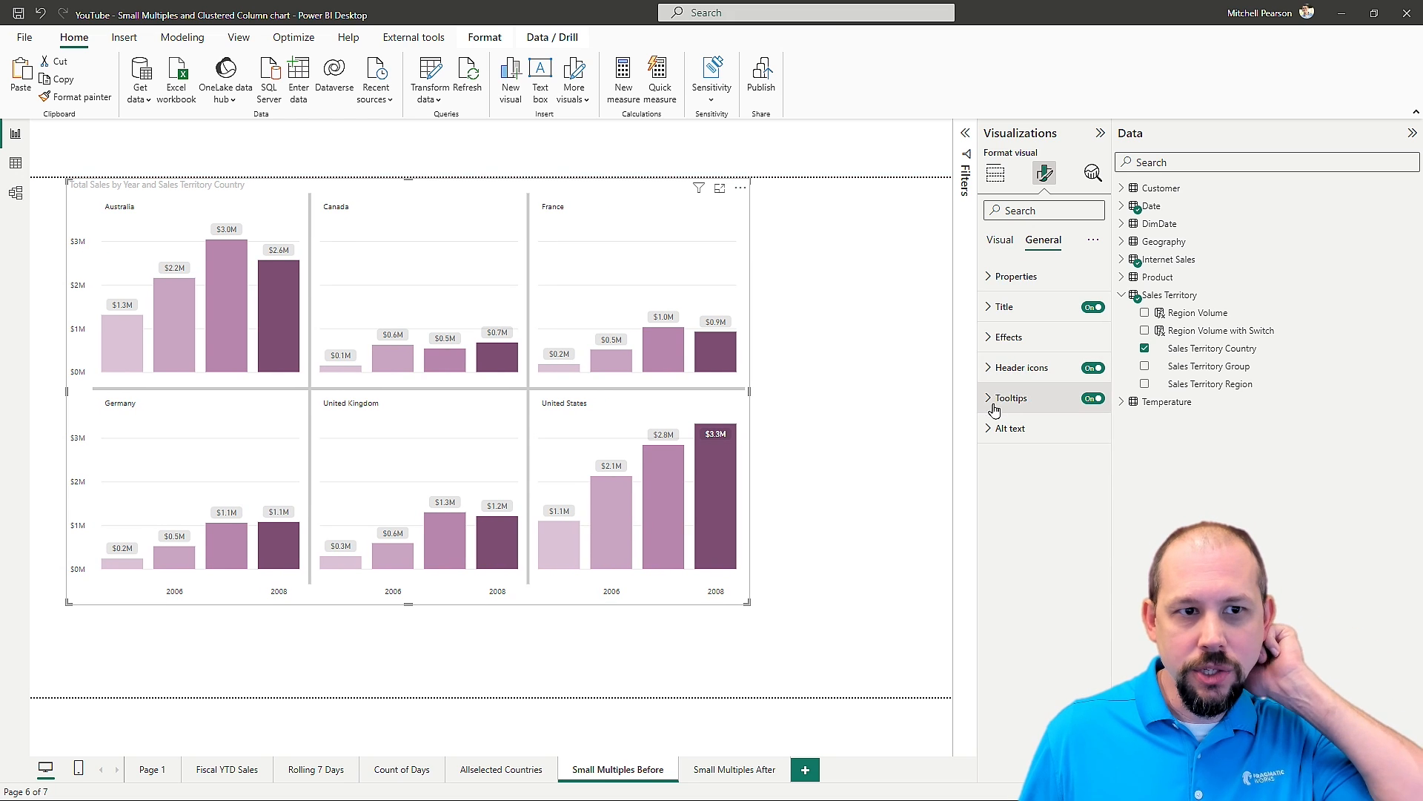
pyautogui.click(1002, 337)
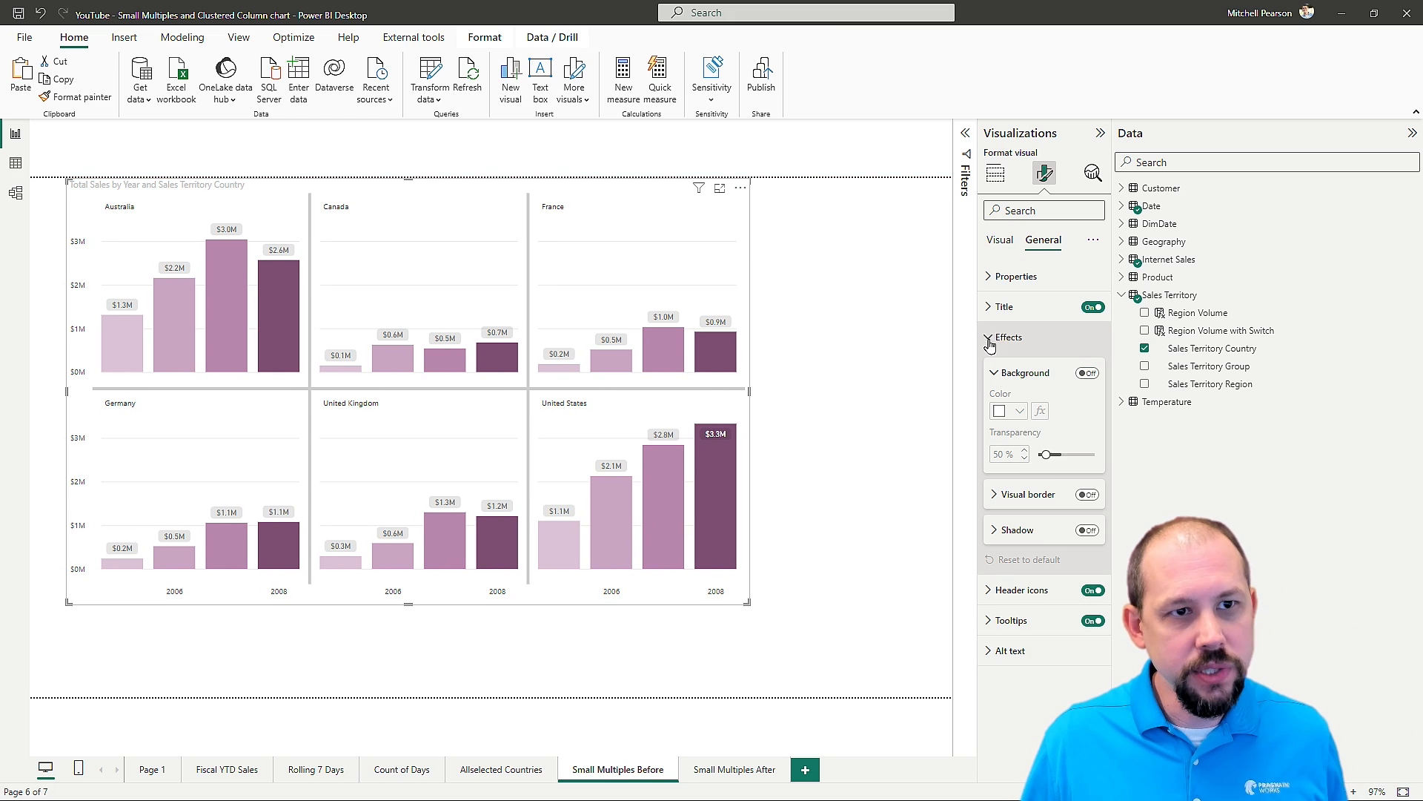
pyautogui.click(1087, 531)
pyautogui.click(853, 606)
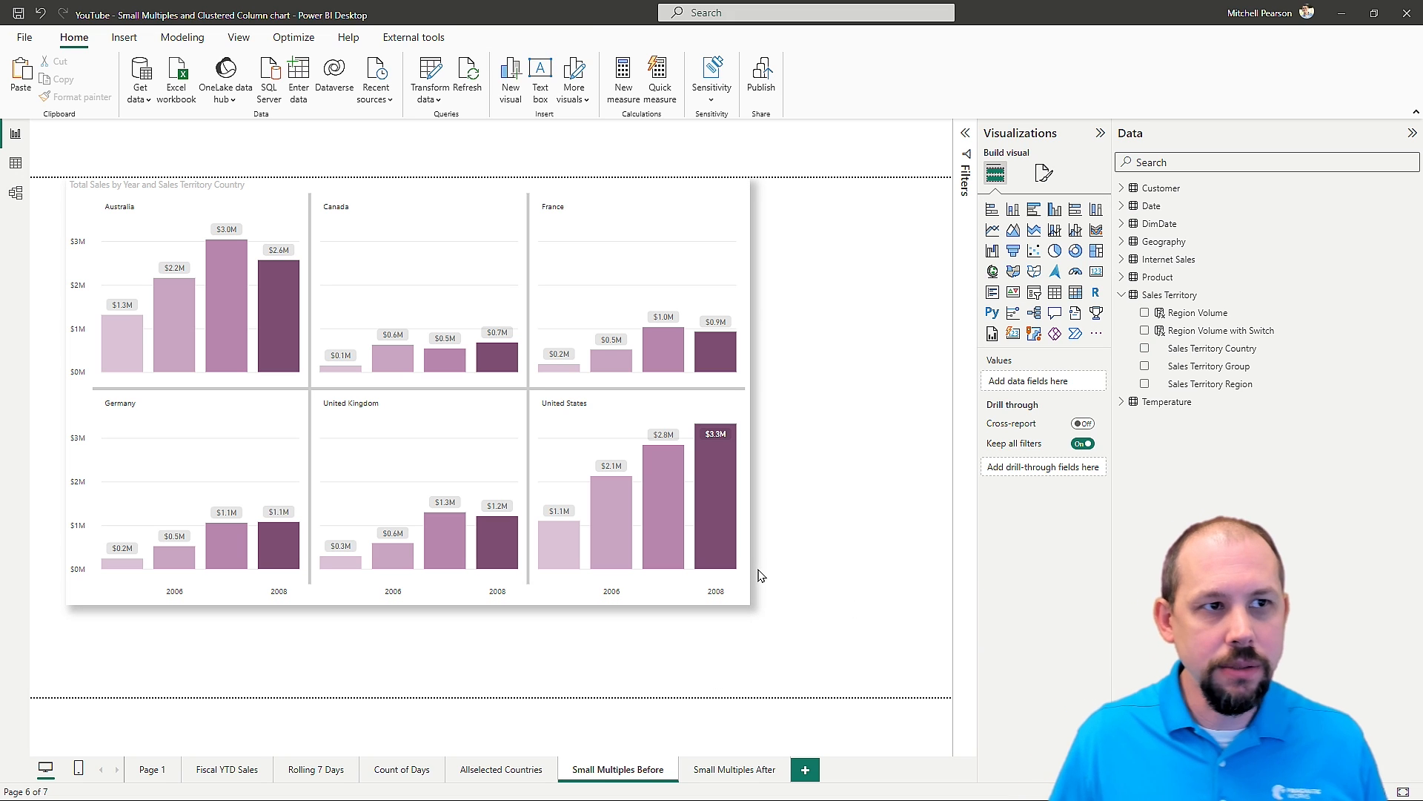
# - Shrink the chart slightly, compare it with the Small Multiples After page, and reselect it on Small Multiples Before
pyautogui.moveTo(723, 597)
pyautogui.mouseDown()
pyautogui.moveTo(721, 620)
pyautogui.moveTo(730, 611)
pyautogui.moveTo(704, 600)
pyautogui.mouseUp()
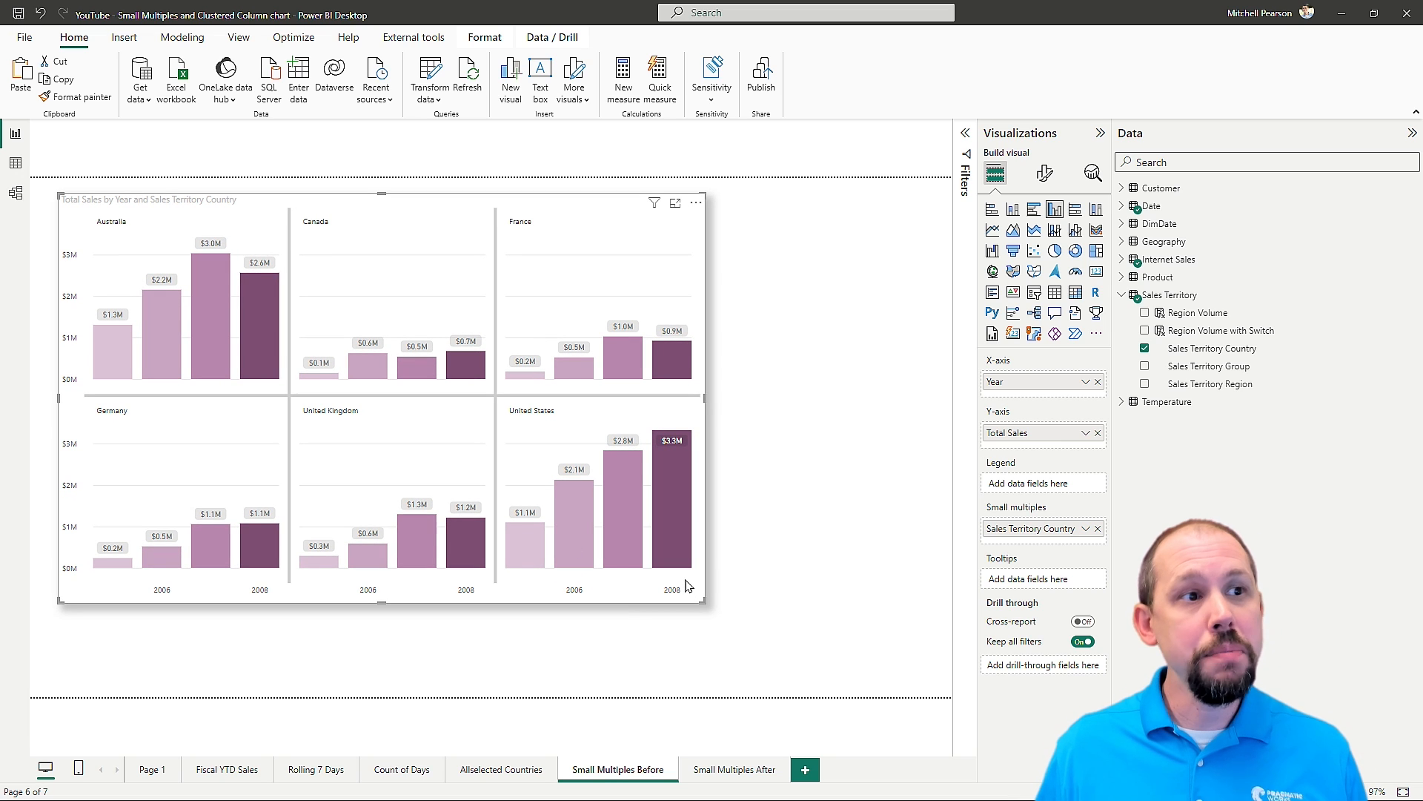
pyautogui.moveTo(527, 565)
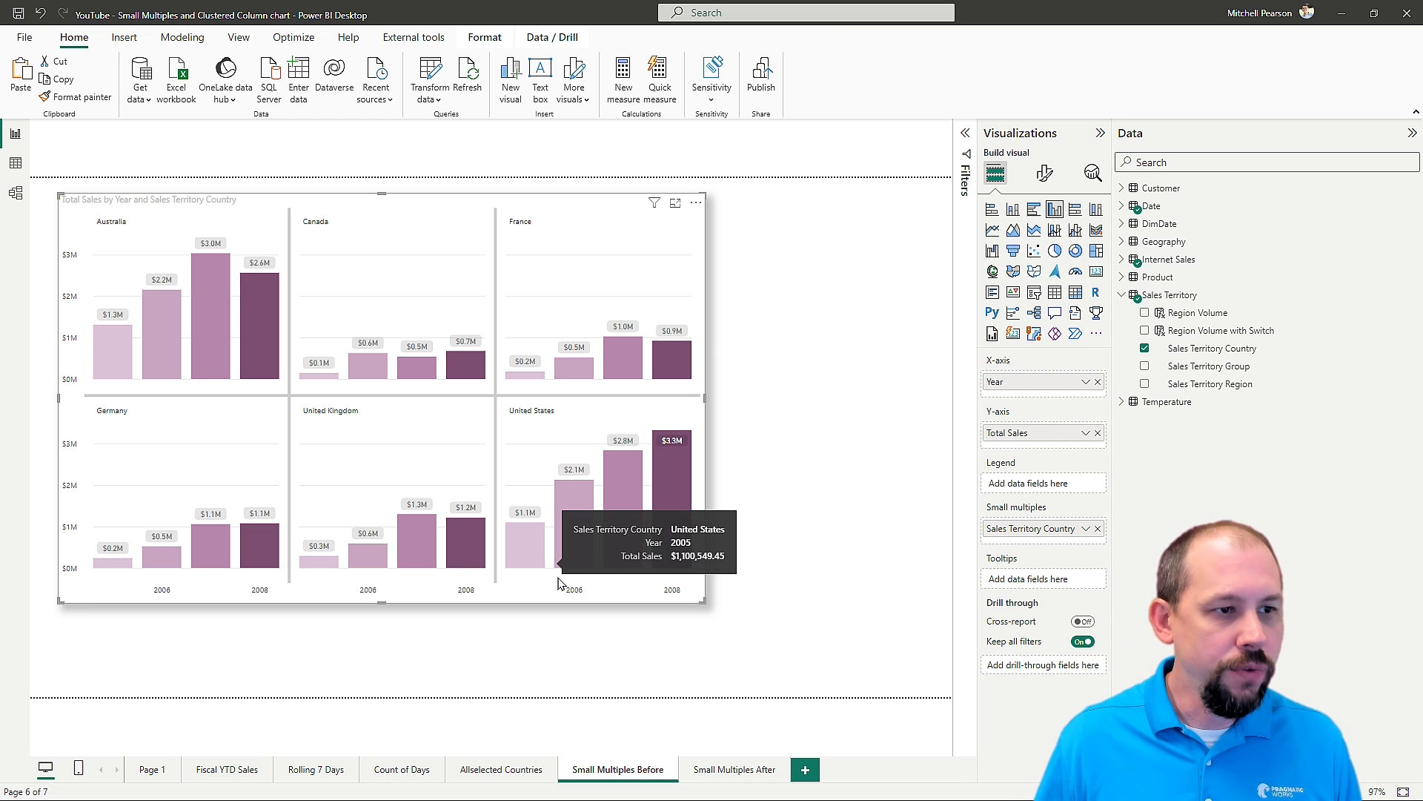
pyautogui.click(716, 771)
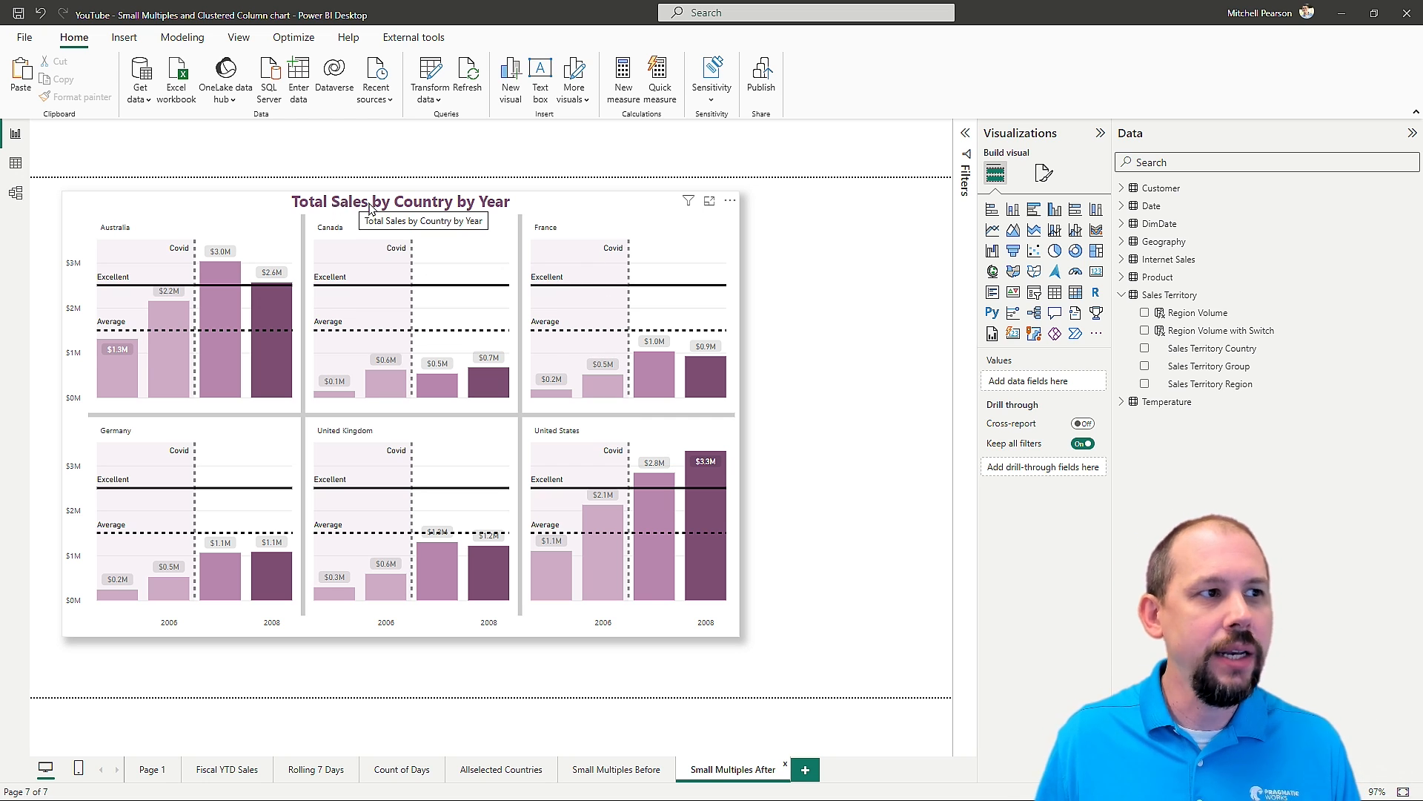
pyautogui.click(611, 769)
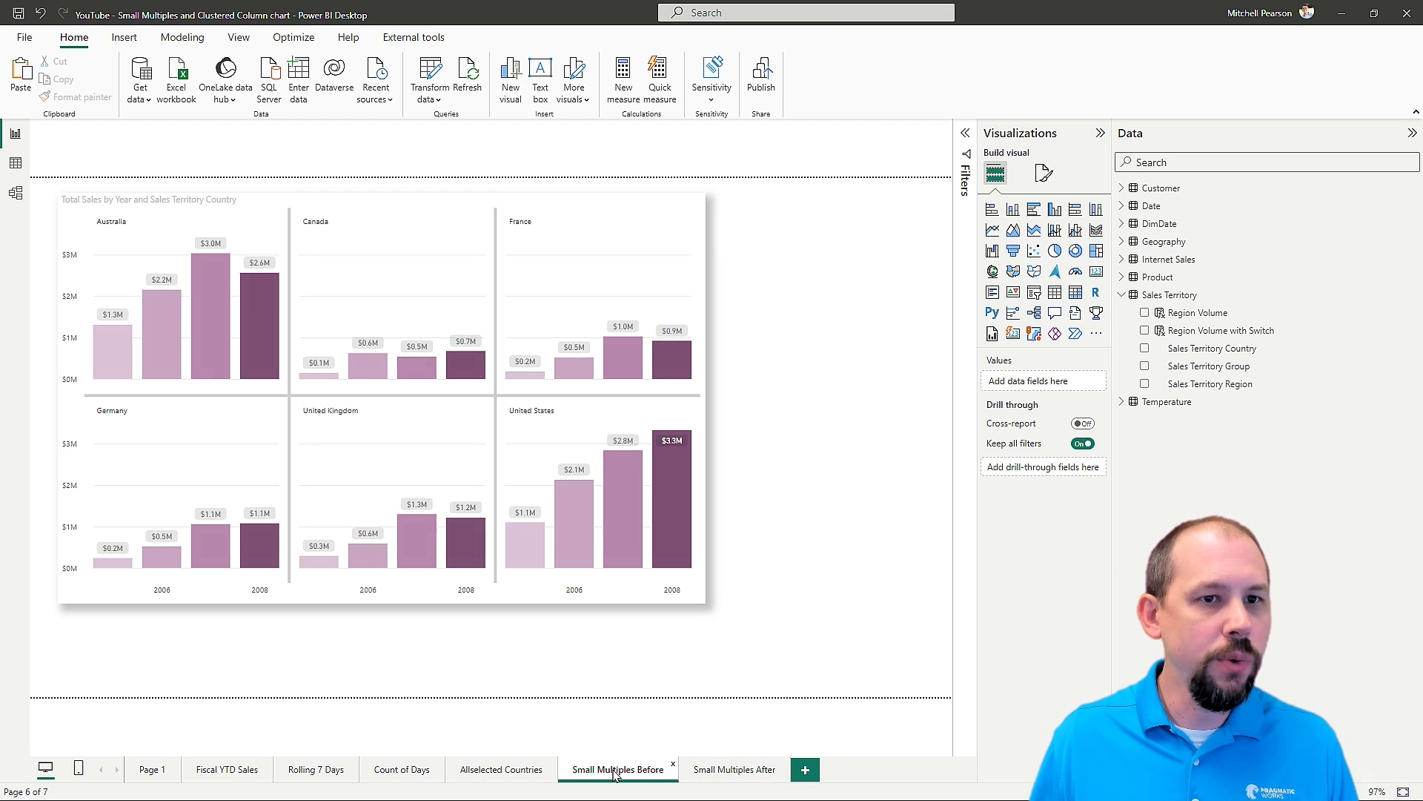
pyautogui.click(680, 219)
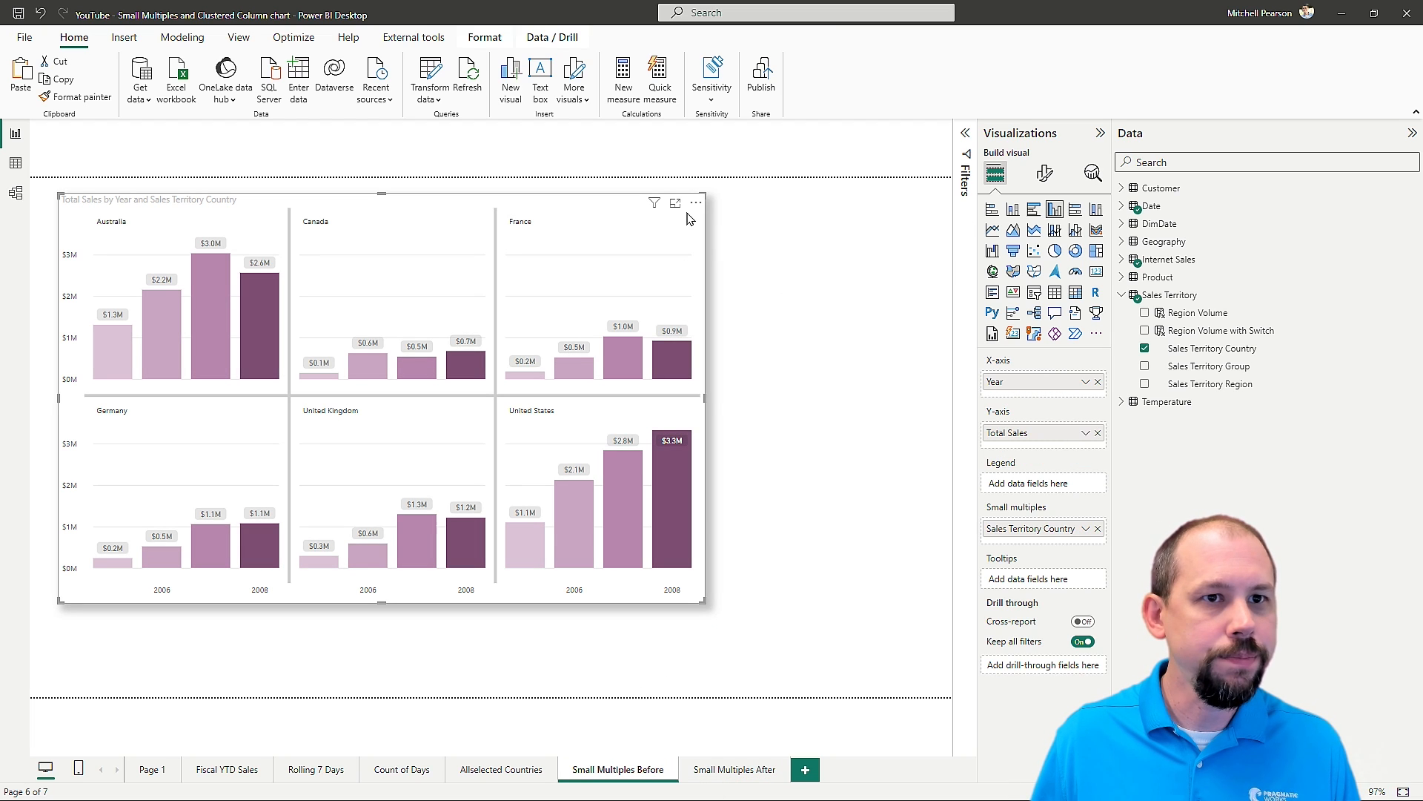
pyautogui.click(683, 232)
pyautogui.click(683, 232)
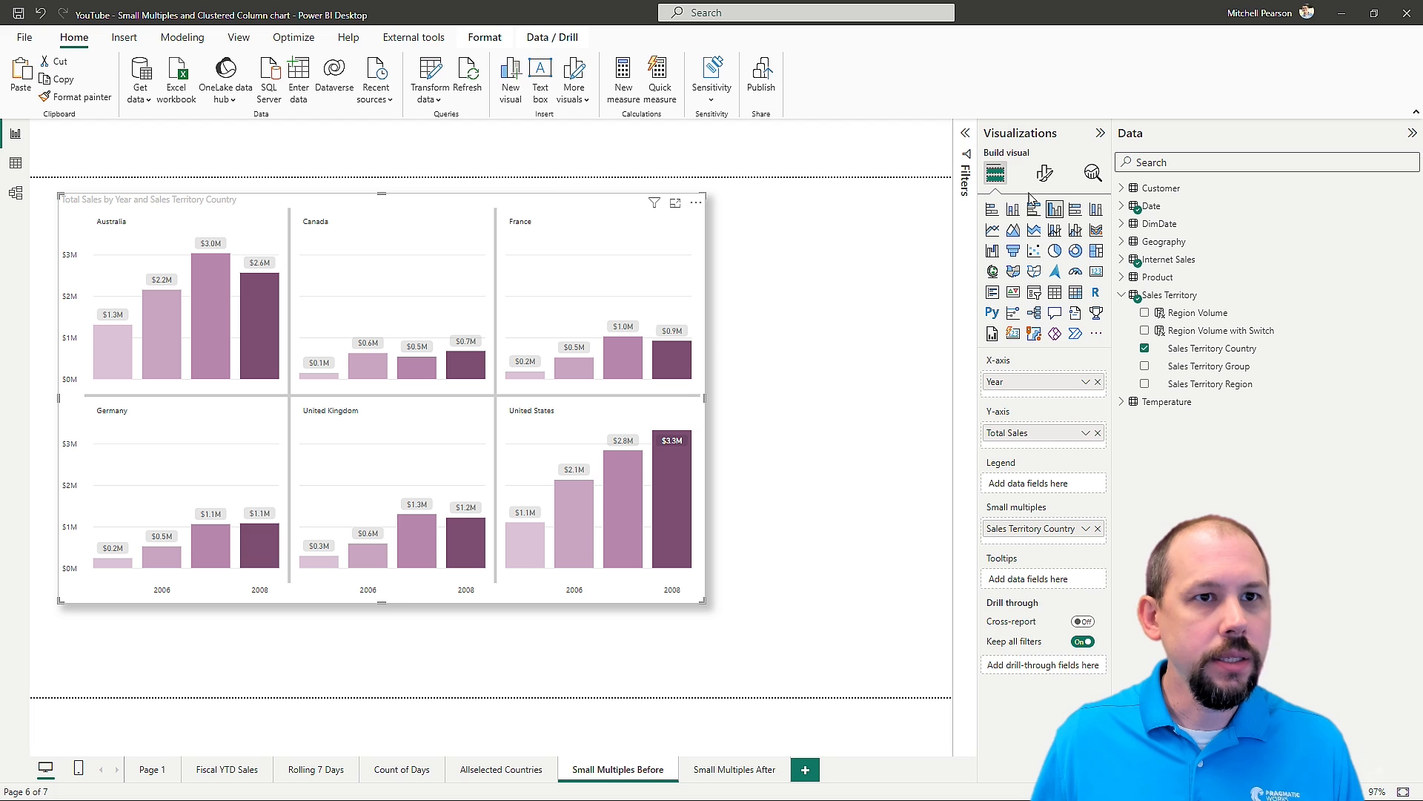
# - Format the chart title as centered, bold, size 13 and dark theme purple
pyautogui.click(1051, 175)
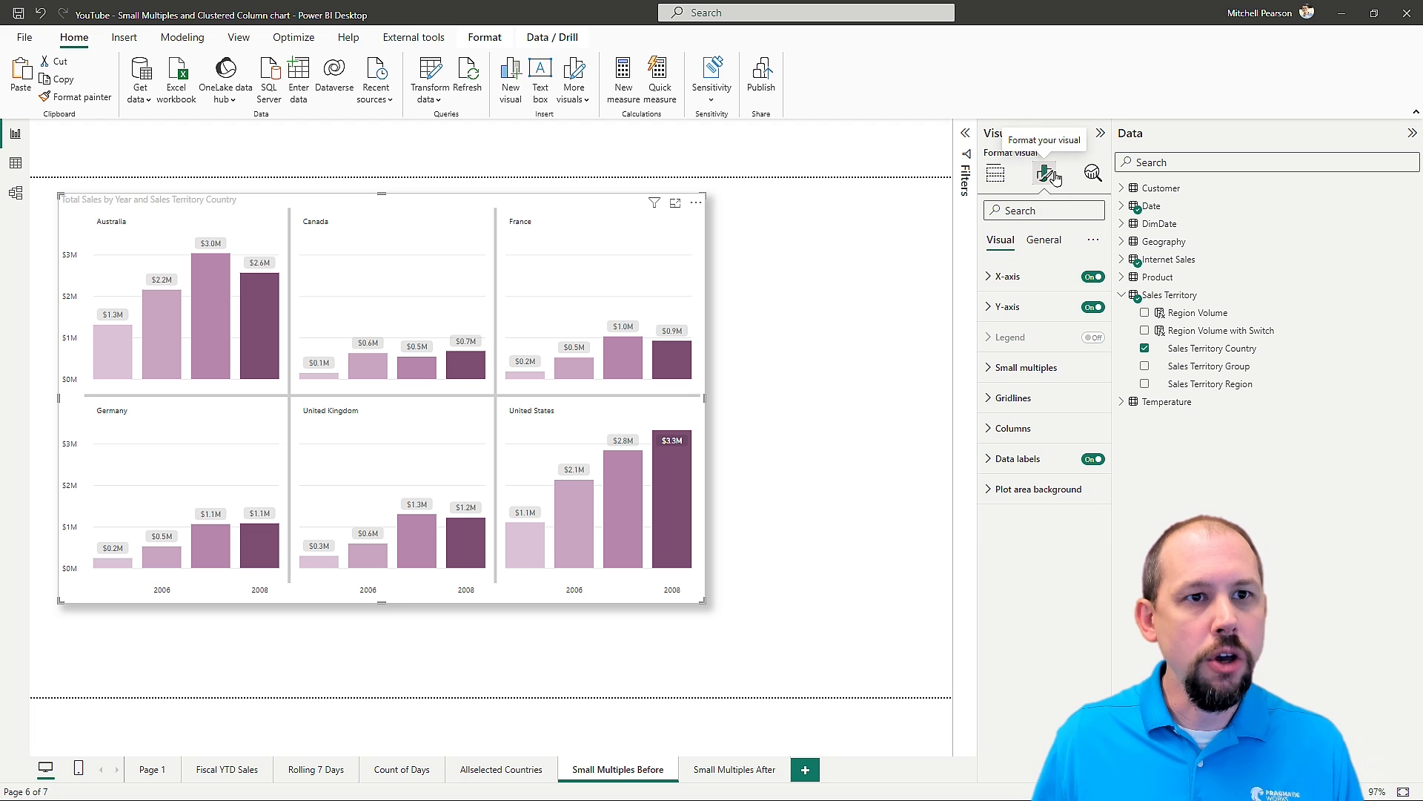
pyautogui.click(1042, 241)
pyautogui.click(998, 306)
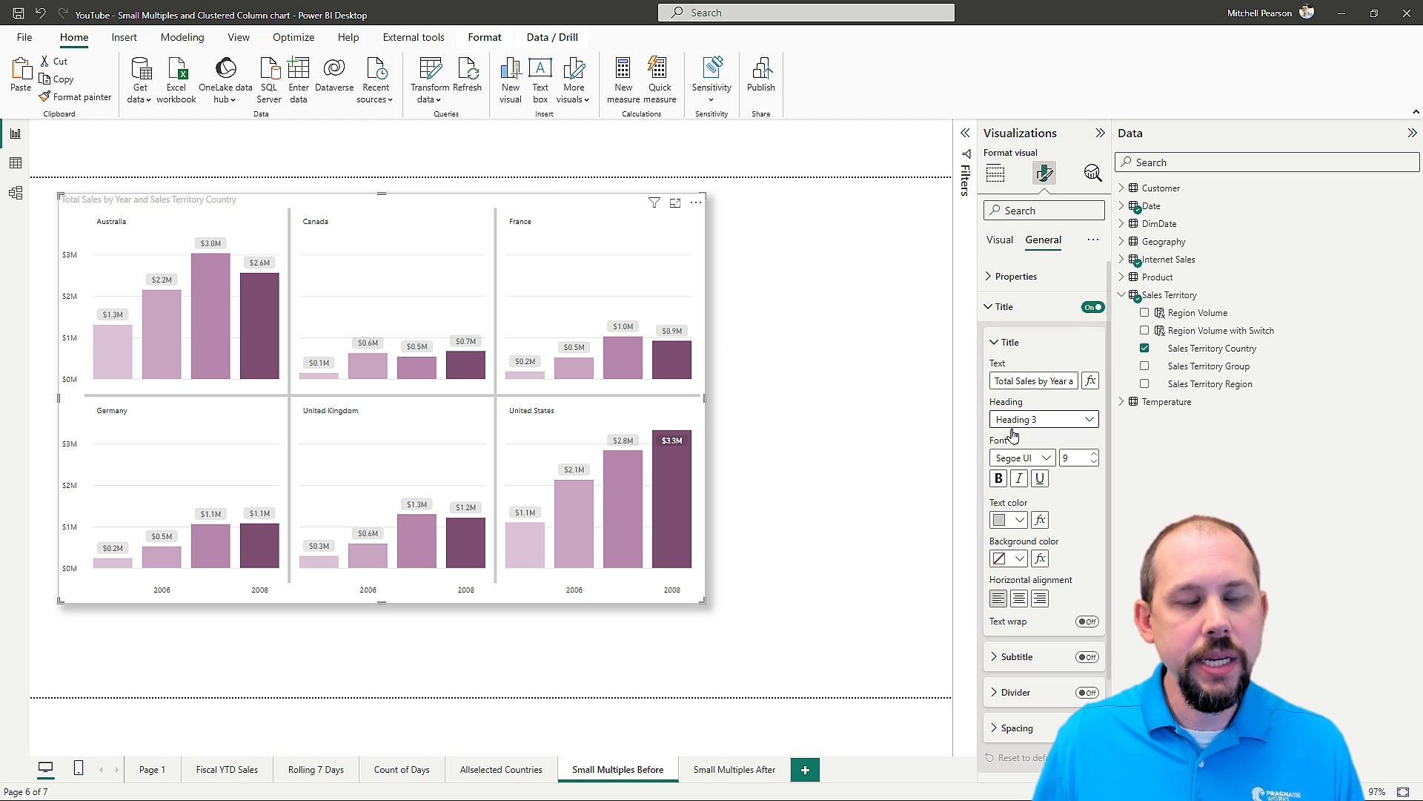
pyautogui.click(1018, 599)
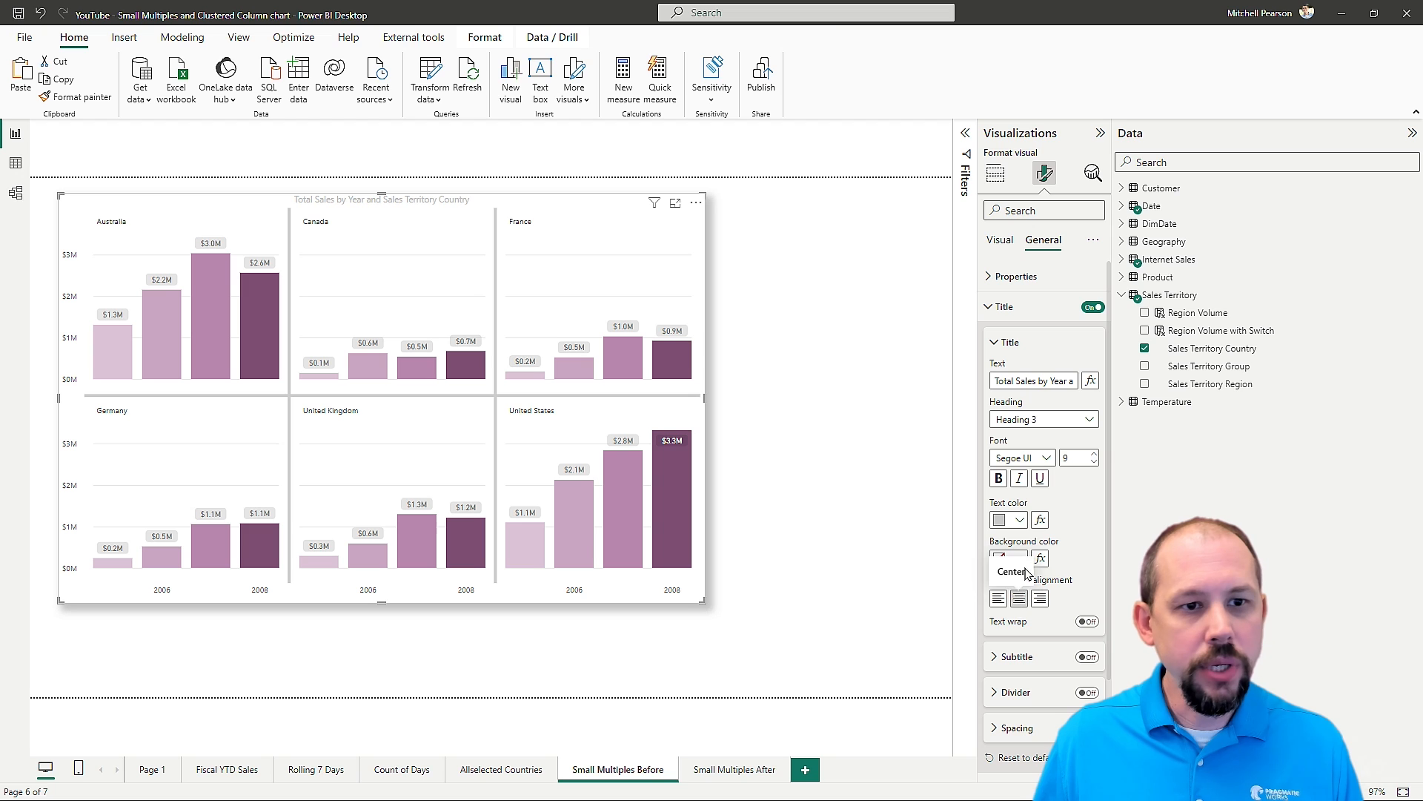
pyautogui.click(1094, 454)
pyautogui.click(1094, 454)
pyautogui.click(1094, 454)
pyautogui.click(1094, 454)
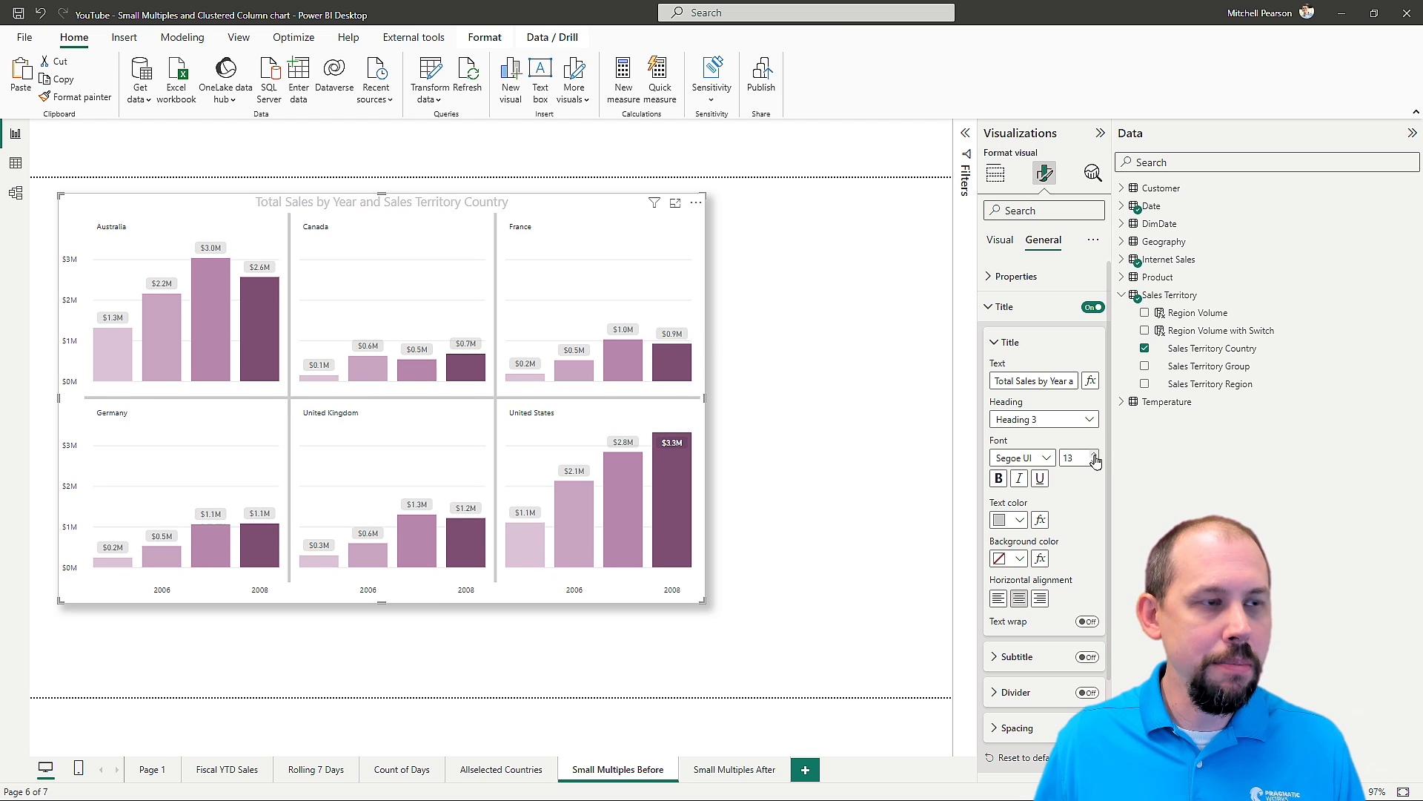
pyautogui.click(999, 478)
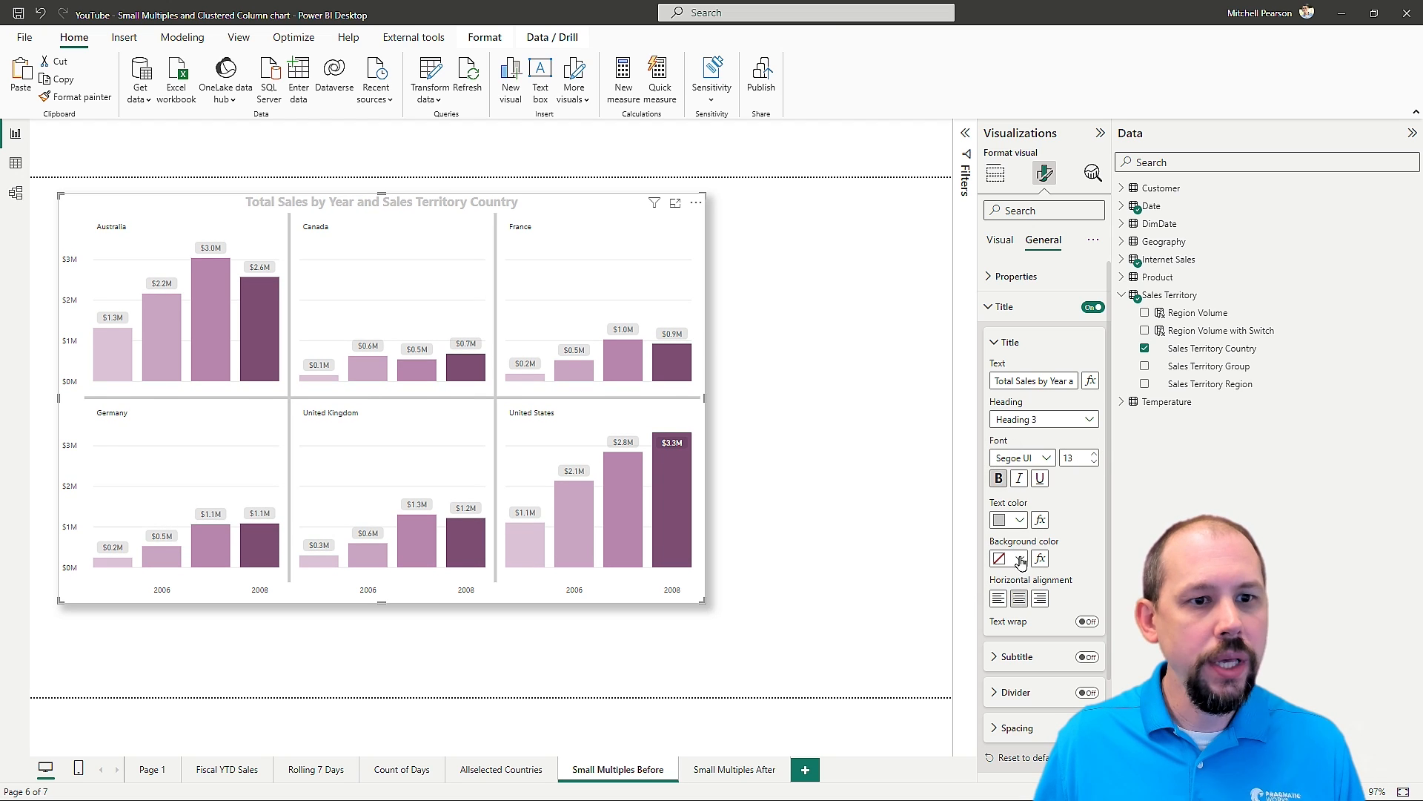
pyautogui.click(1020, 521)
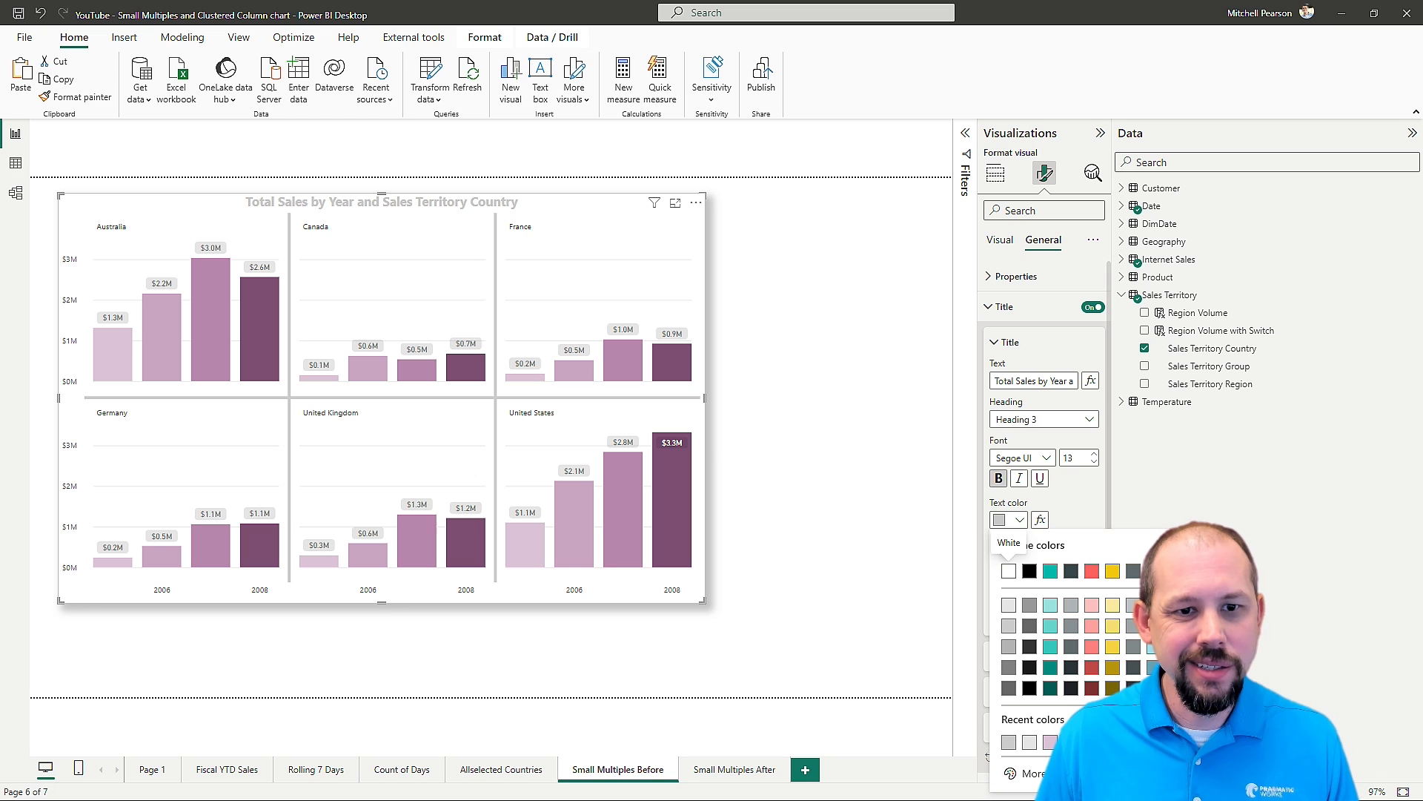
pyautogui.click(1196, 667)
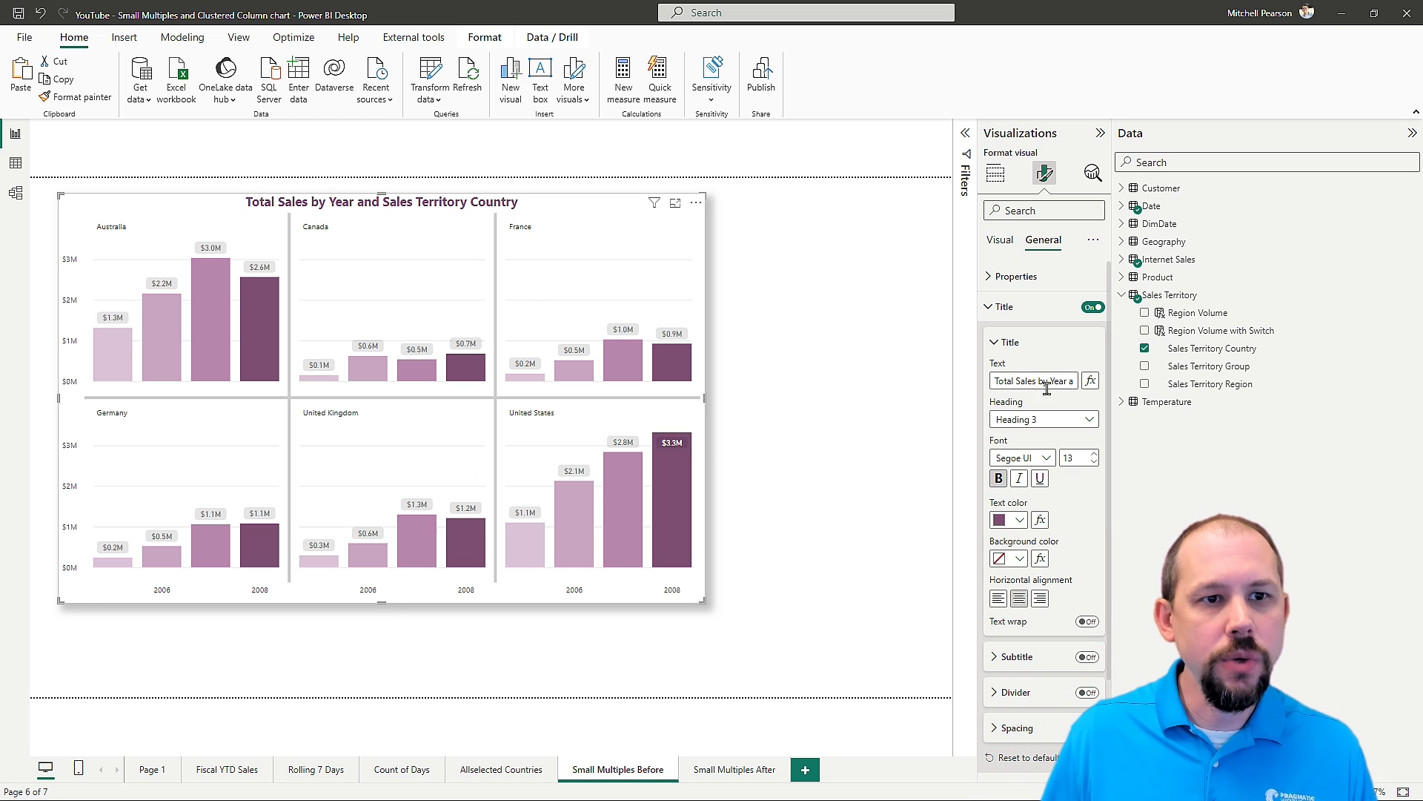
# - Change the chart title text to "Total Sales by Year by Country" and set its font size to 16
pyautogui.moveTo(1049, 381); pyautogui.dragTo(1077, 379)
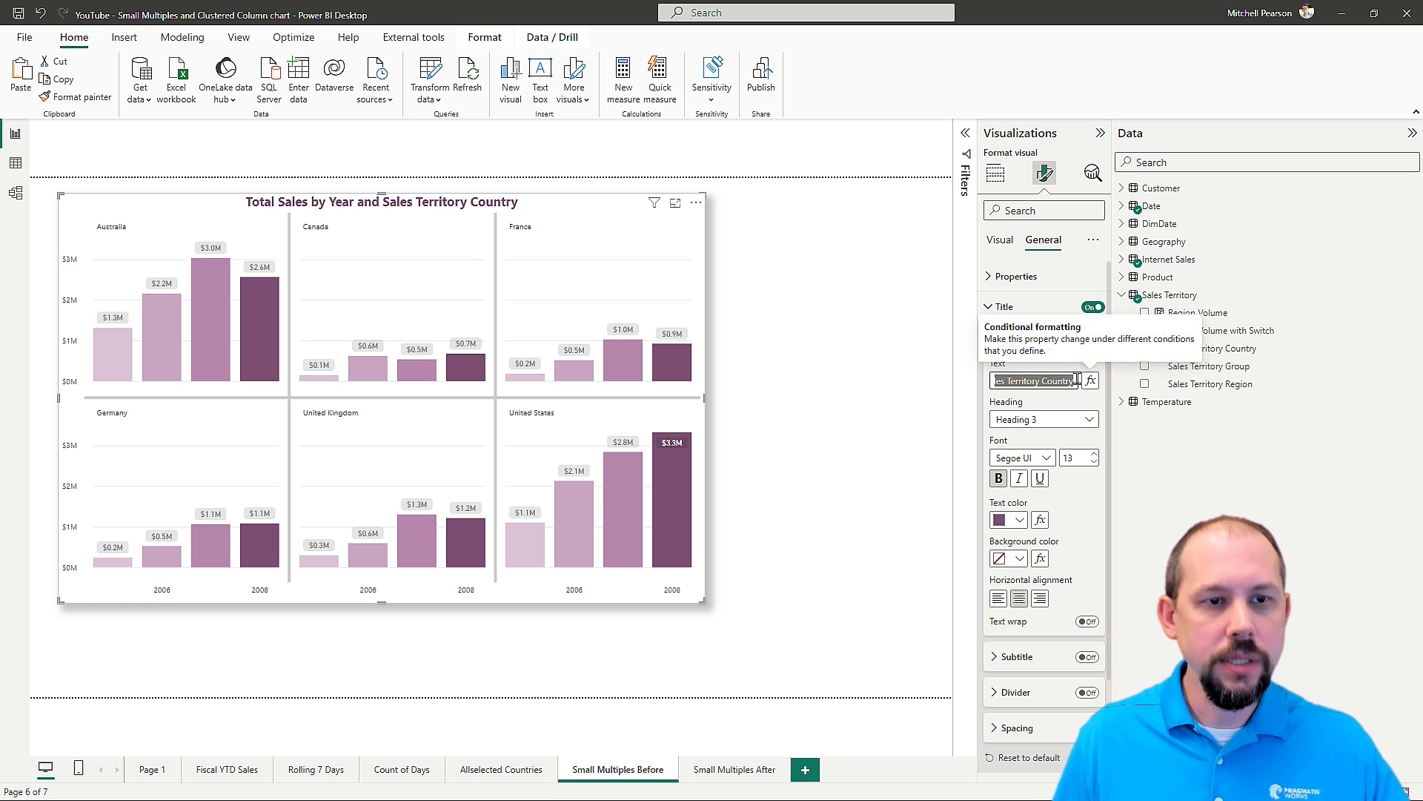
pyautogui.press('BackSpace')
pyautogui.write('Year by Country')
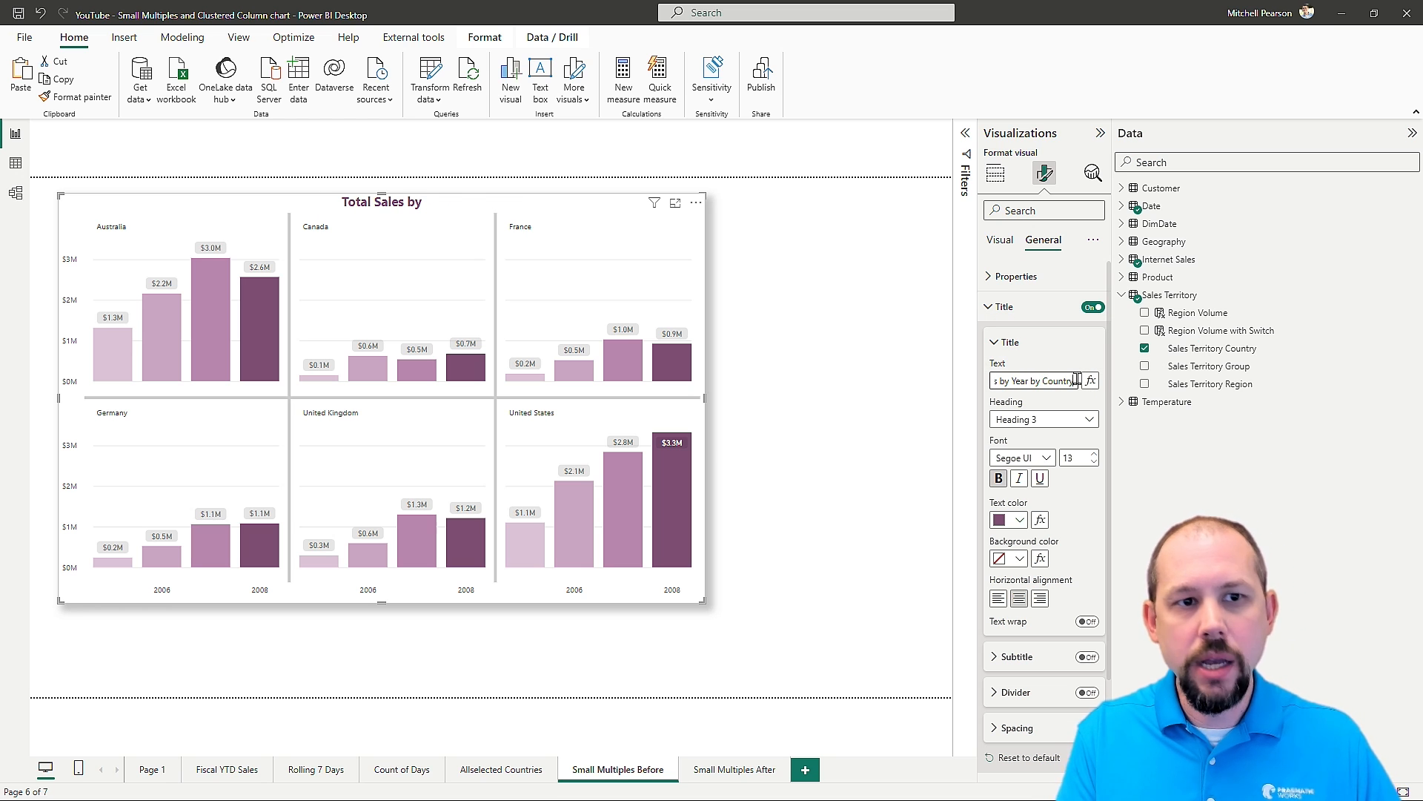
pyautogui.press('Tab')
pyautogui.press('Tab')
pyautogui.press('Tab')
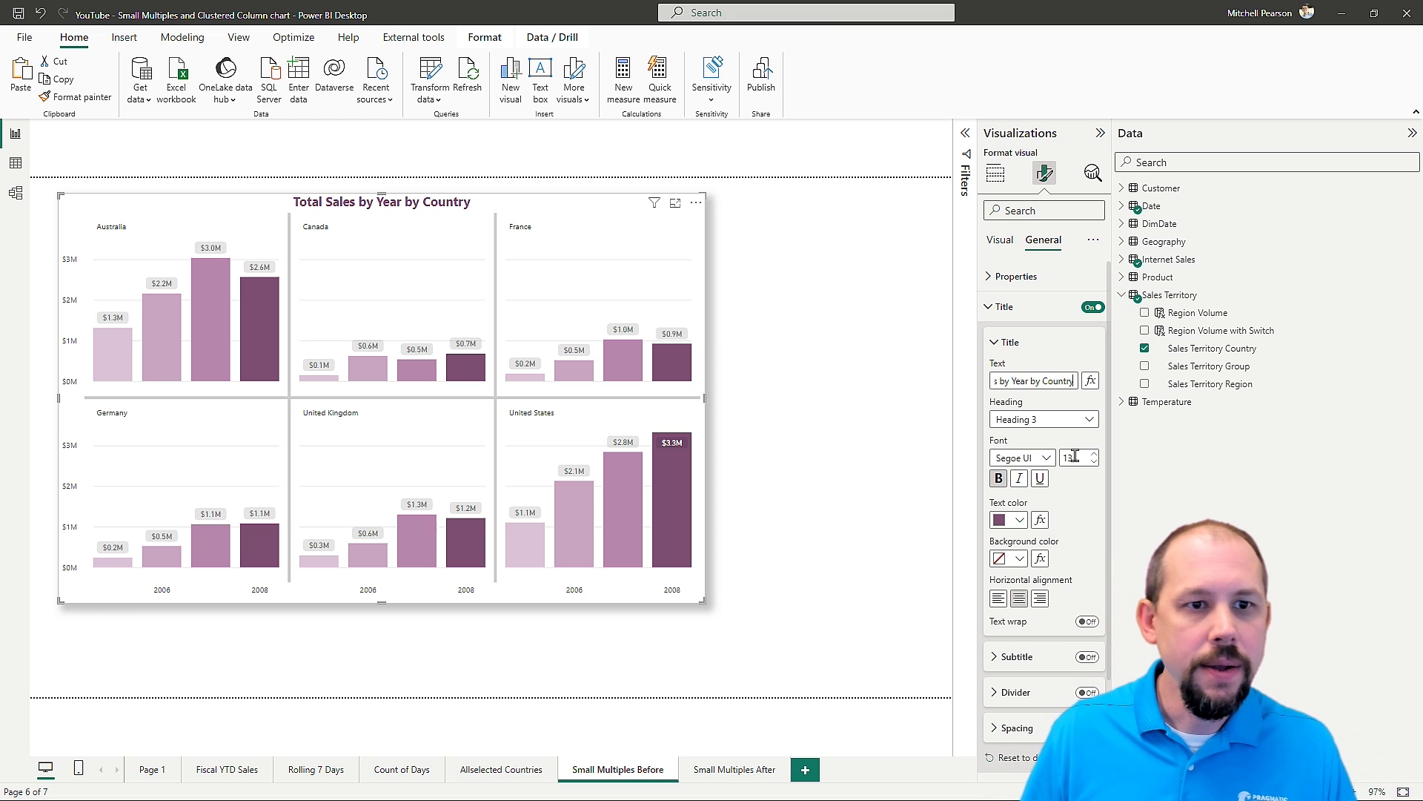
pyautogui.write('16')
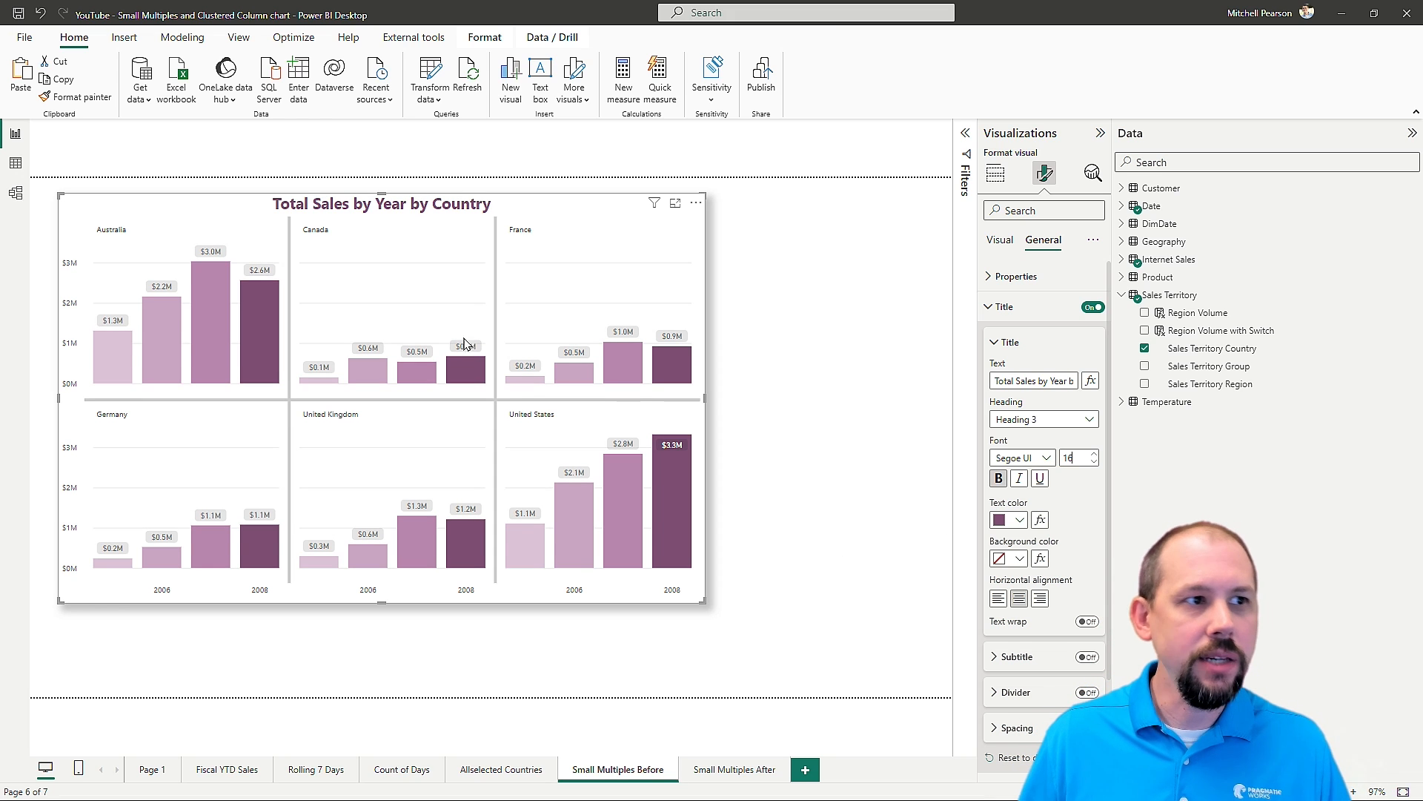
pyautogui.click(994, 344)
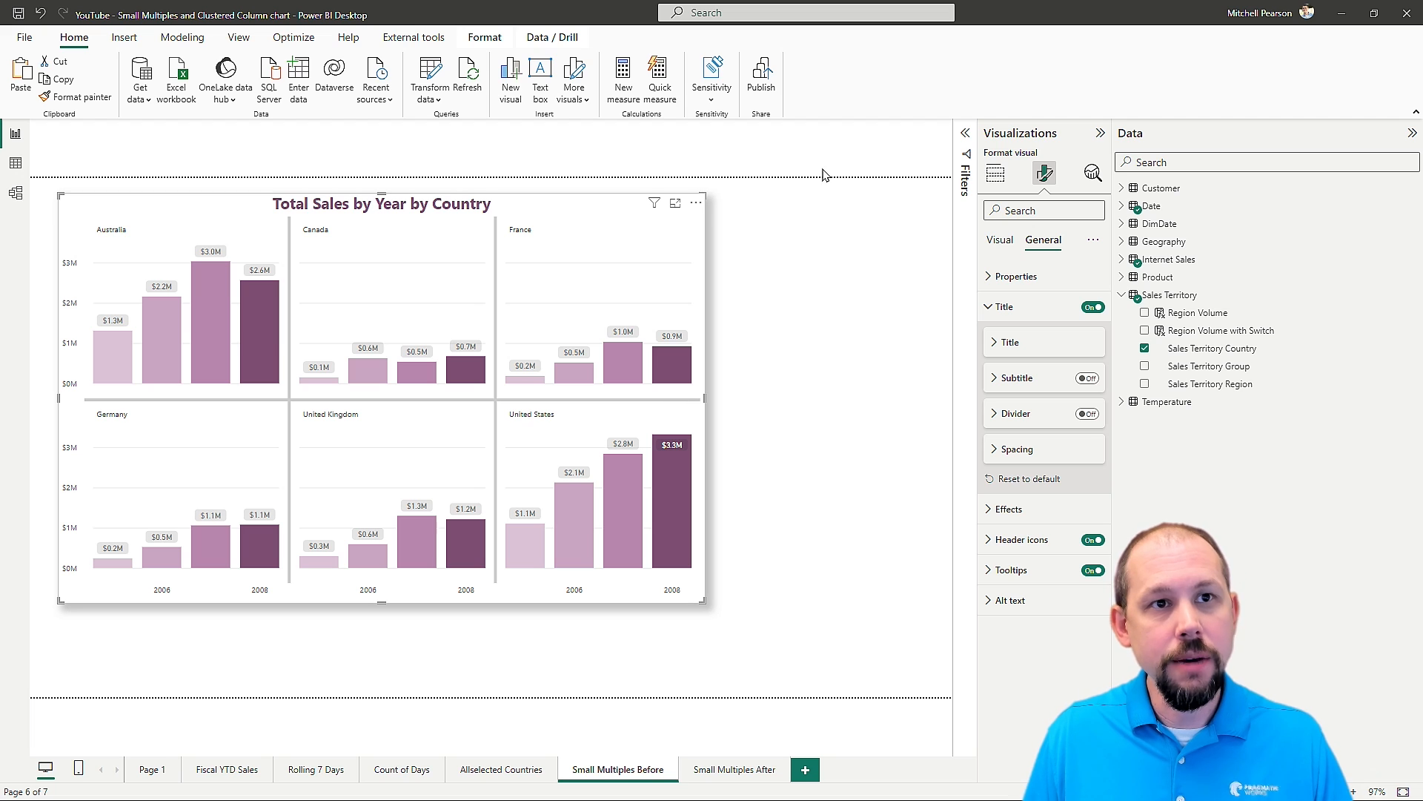
# - Add an X-axis constant line to the chart and name it "Pre-Covid"
pyautogui.click(1092, 175)
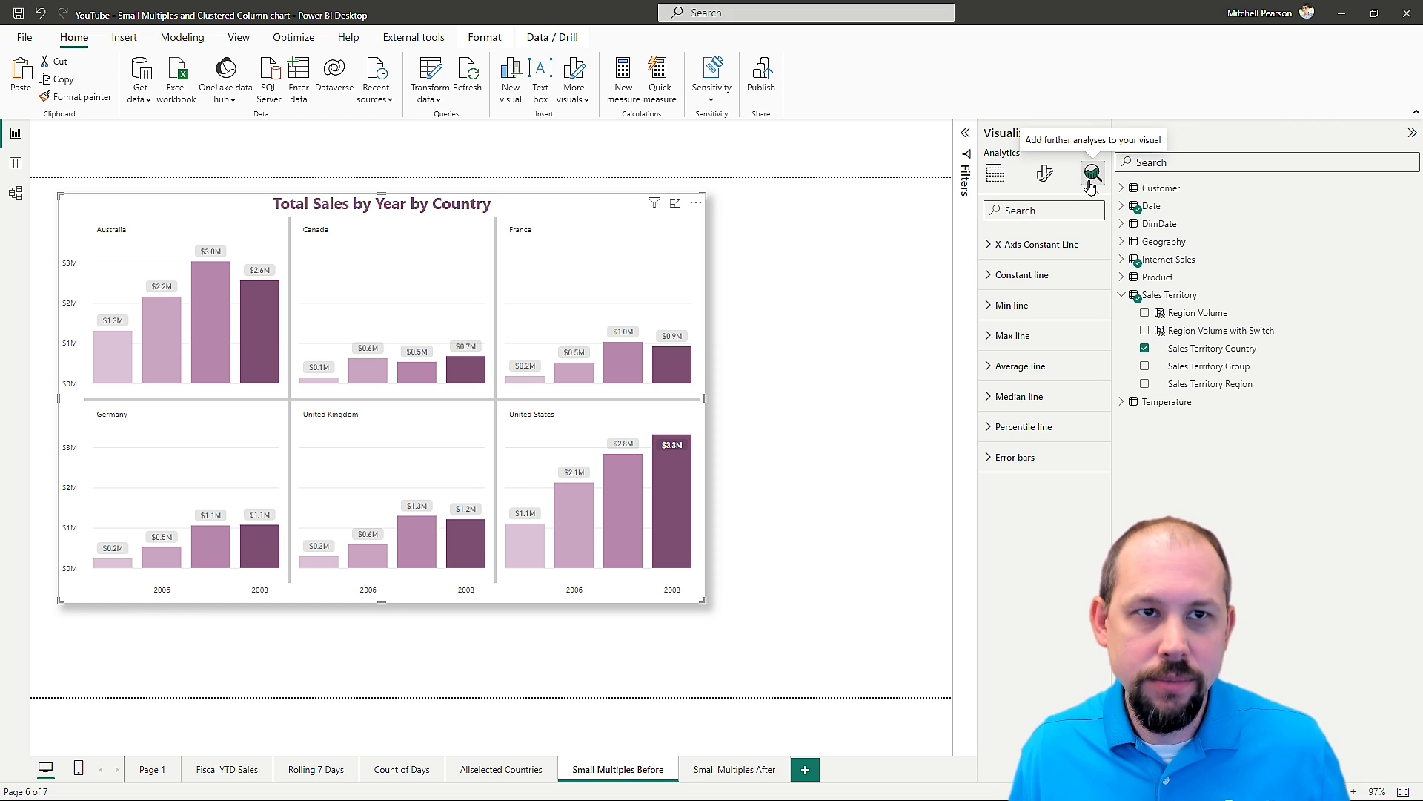
pyautogui.click(988, 251)
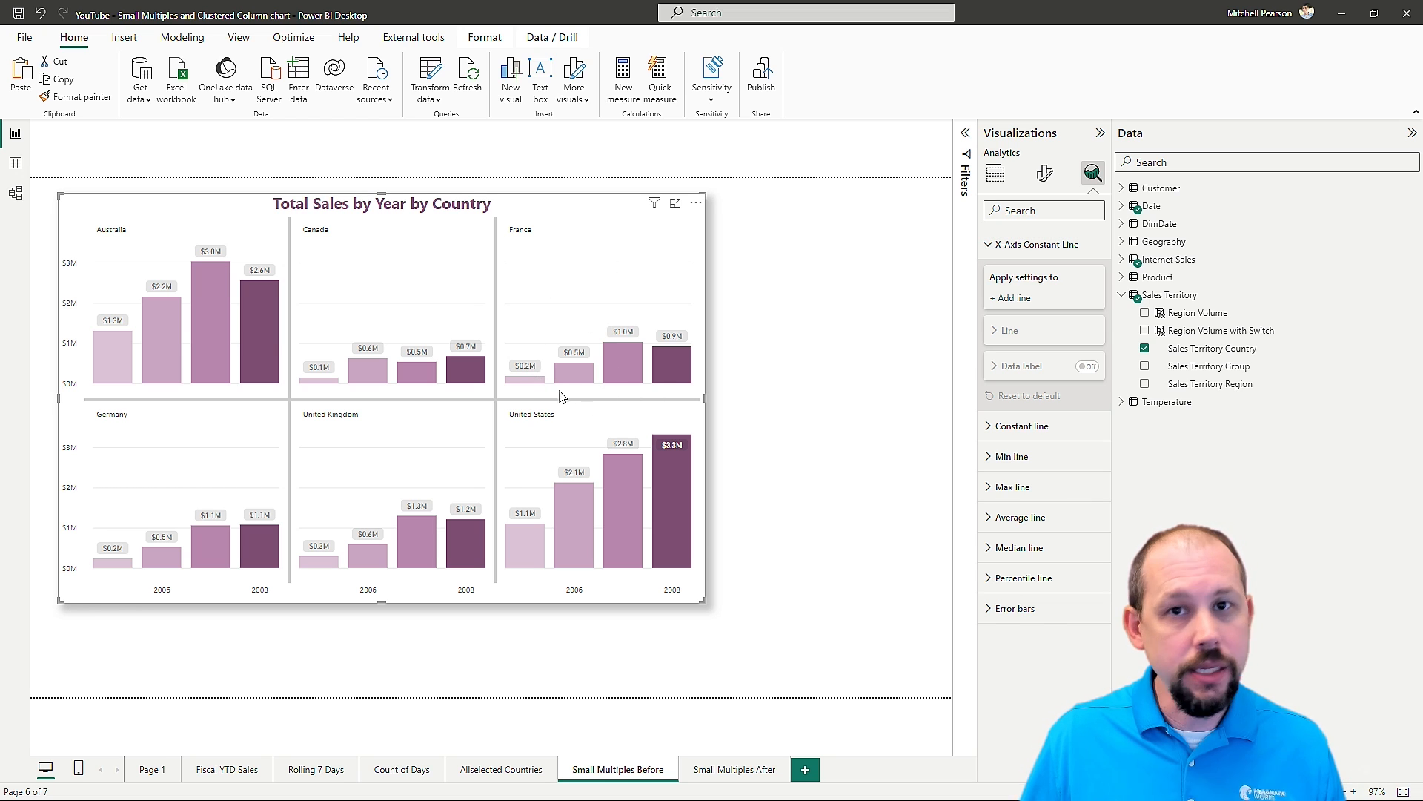
pyautogui.click(1014, 298)
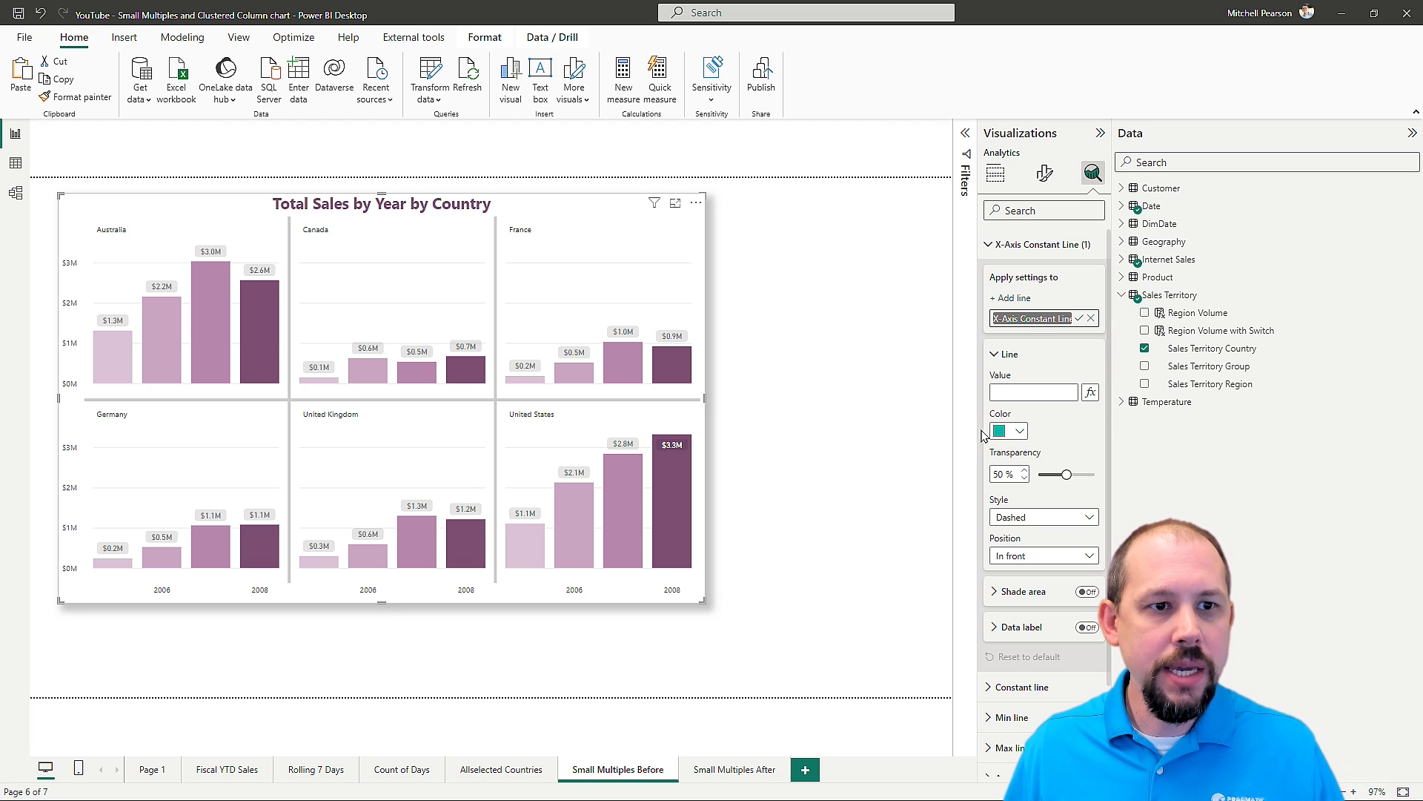
pyautogui.moveTo(979, 434); pyautogui.dragTo(925, 434)
pyautogui.click(1043, 318)
pyautogui.moveTo(1054, 318); pyautogui.dragTo(931, 322)
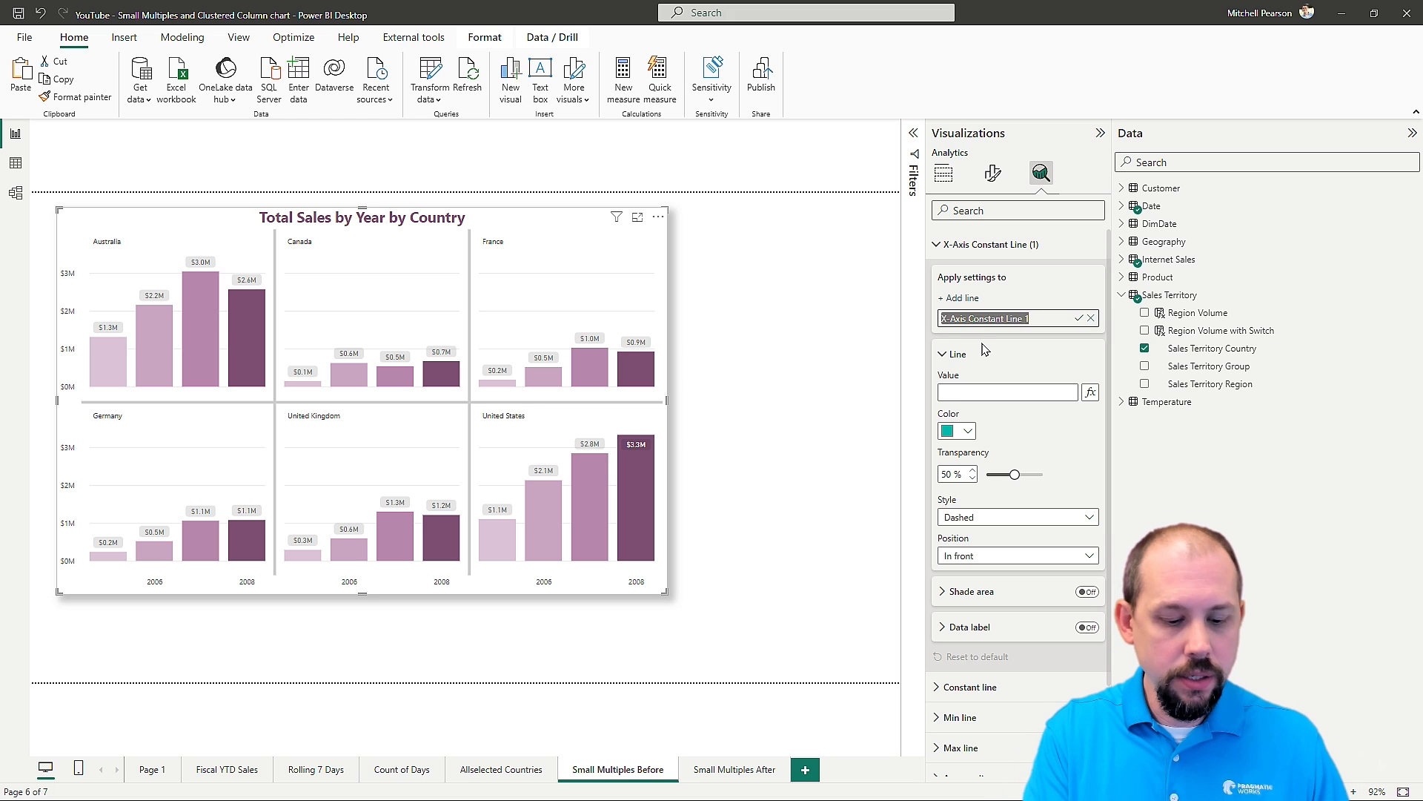
pyautogui.write('Pre-Covid')
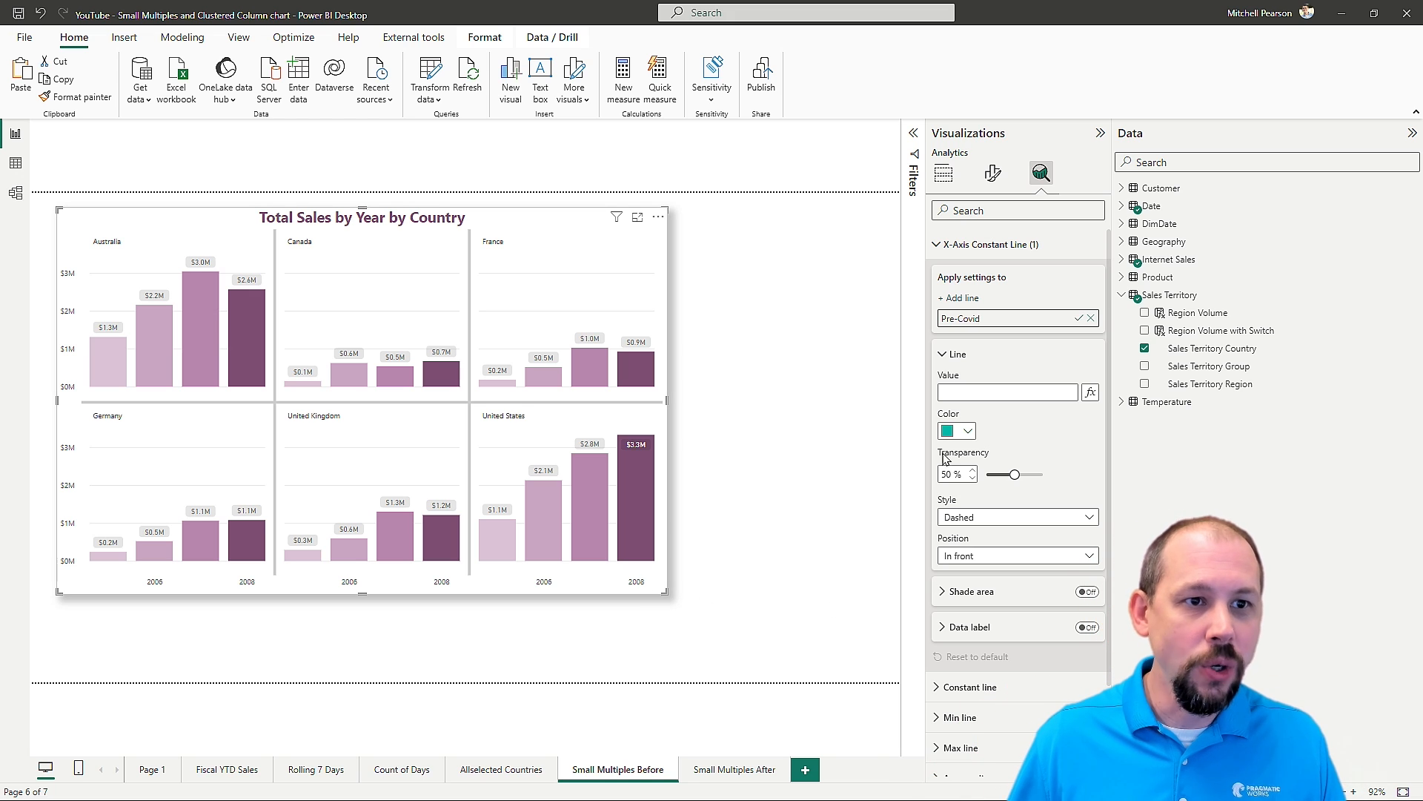
# - Set the Pre-Covid line's value to 2006.5 and its color to black
pyautogui.click(972, 387)
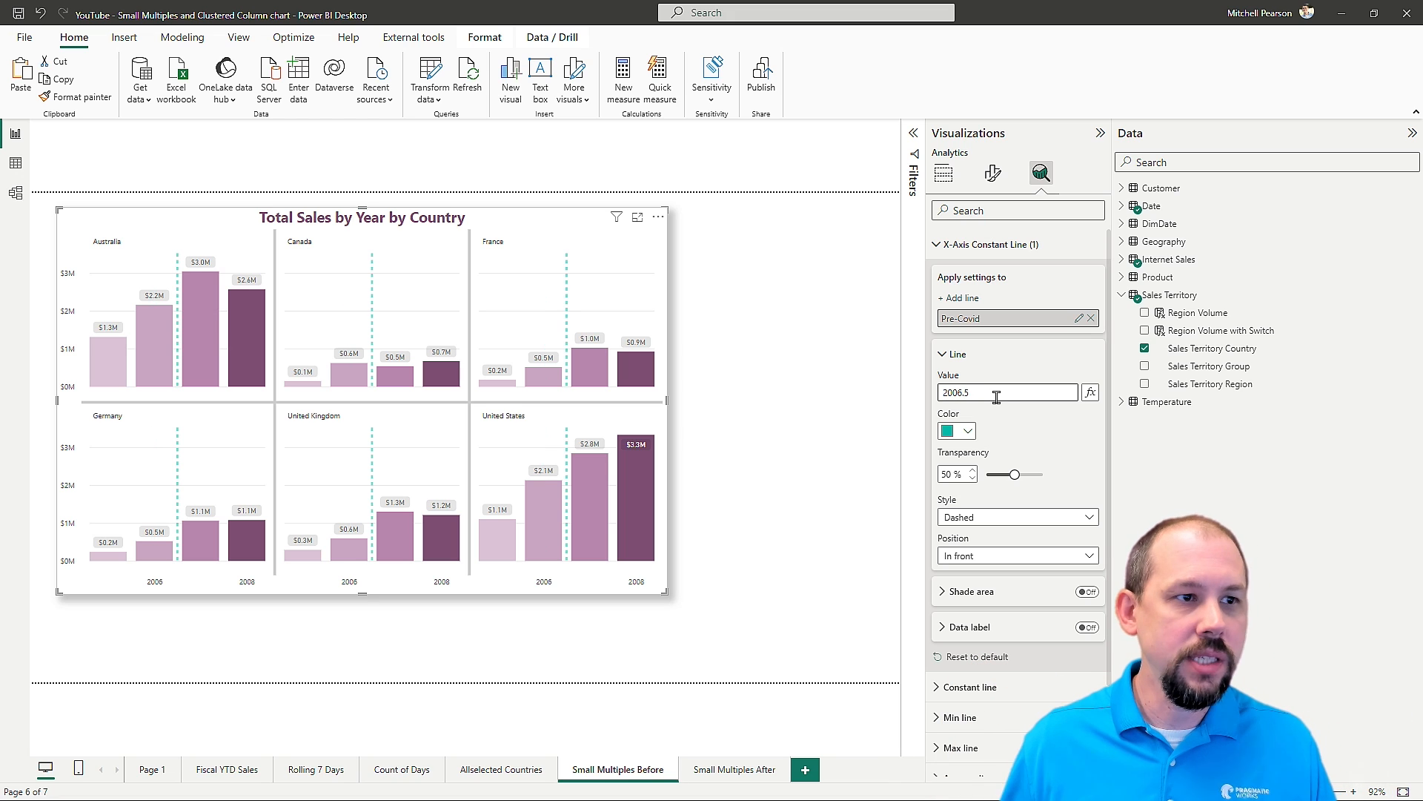
pyautogui.click(957, 431)
pyautogui.click(969, 471)
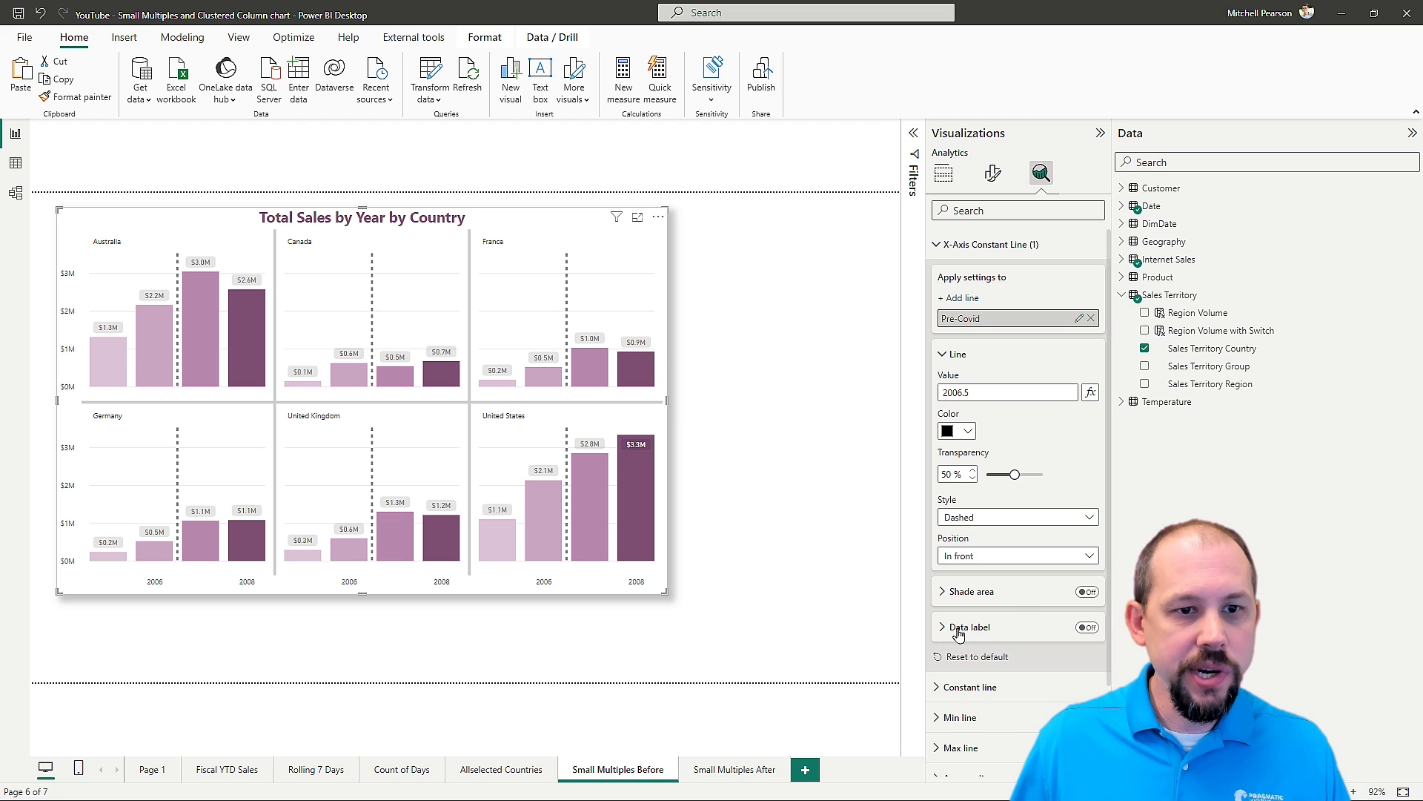
# - Turn on the shade area before the Pre-Covid line, colored light purple with 74% transparency
pyautogui.click(1087, 592)
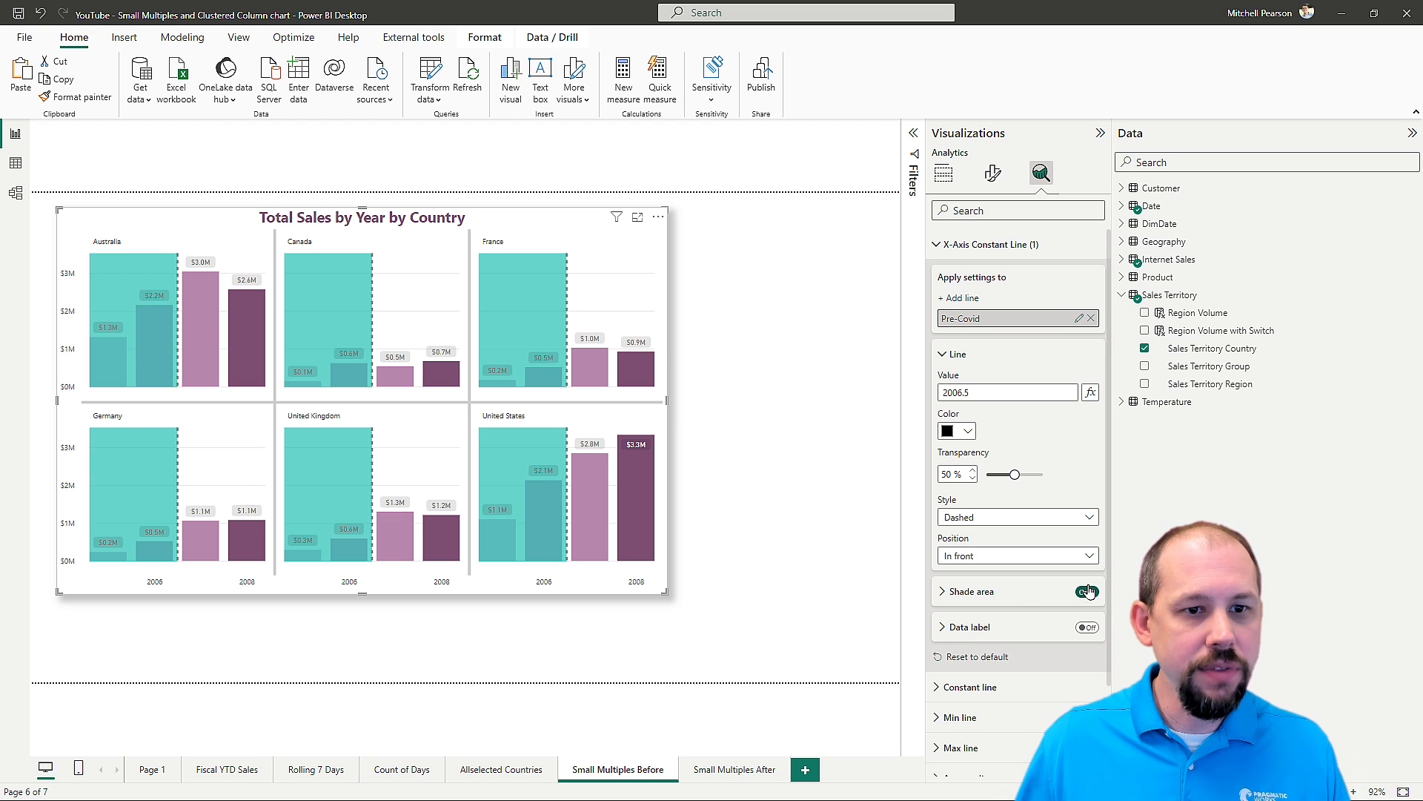
pyautogui.scroll(-2, 1023, 563)
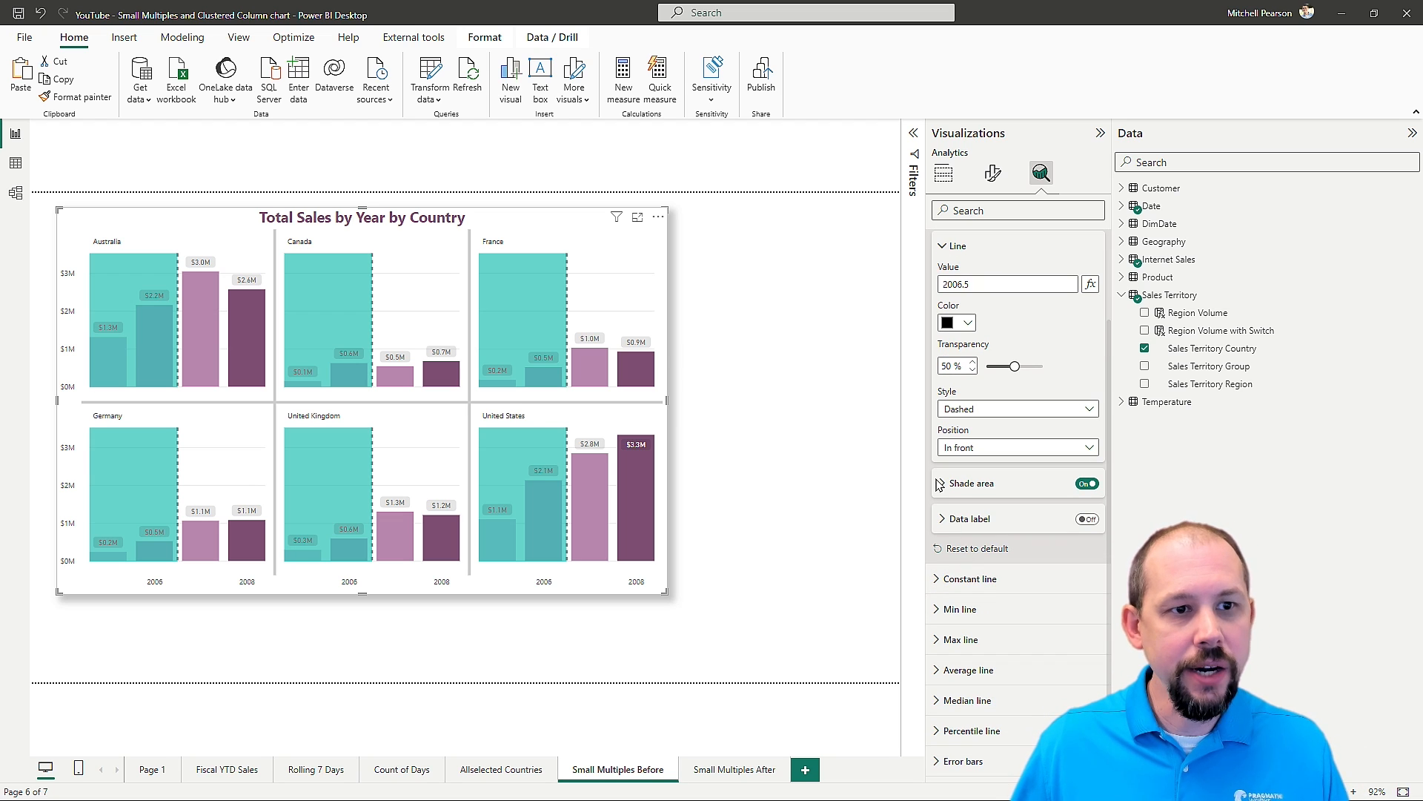
pyautogui.click(943, 485)
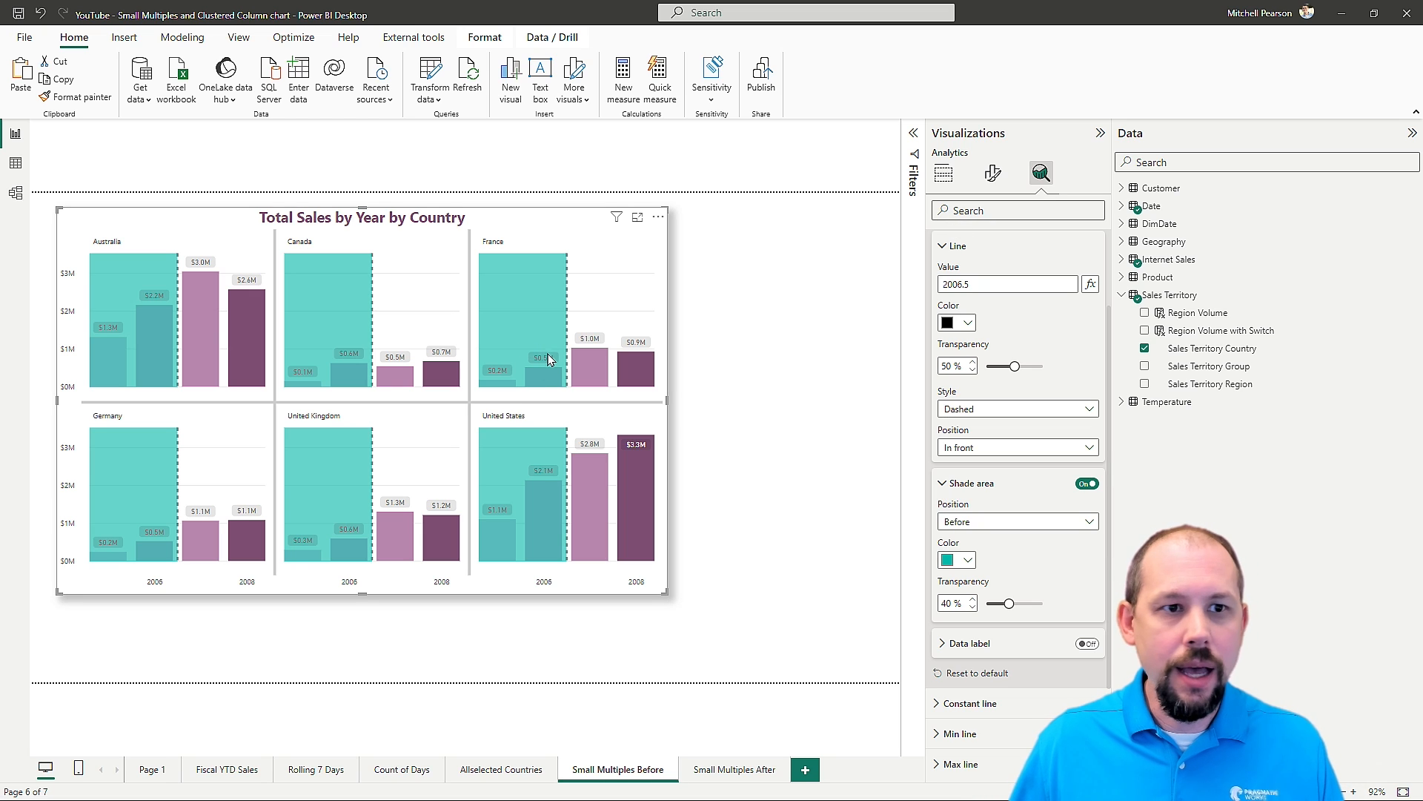
pyautogui.click(968, 561)
pyautogui.click(1146, 366)
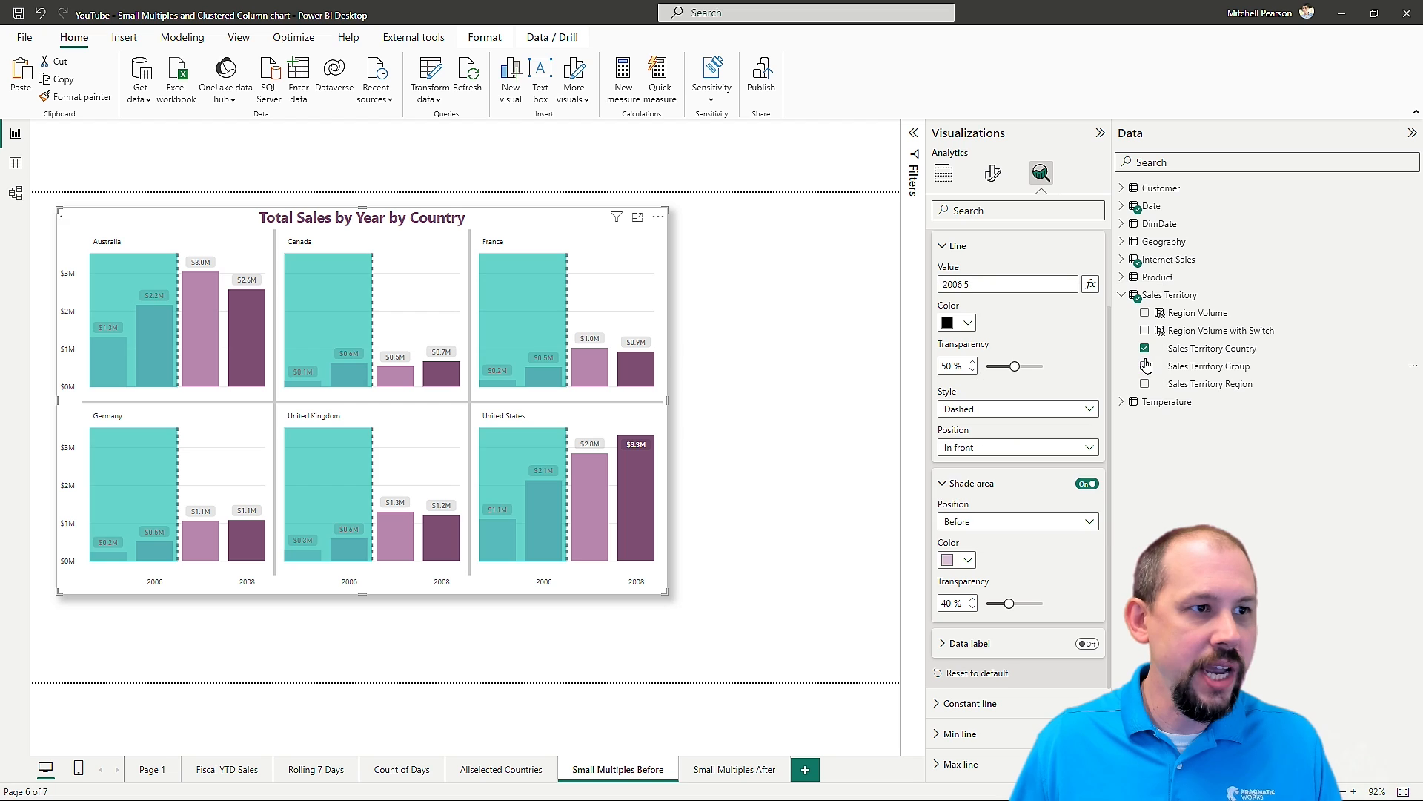
pyautogui.moveTo(1009, 603); pyautogui.dragTo(1028, 605)
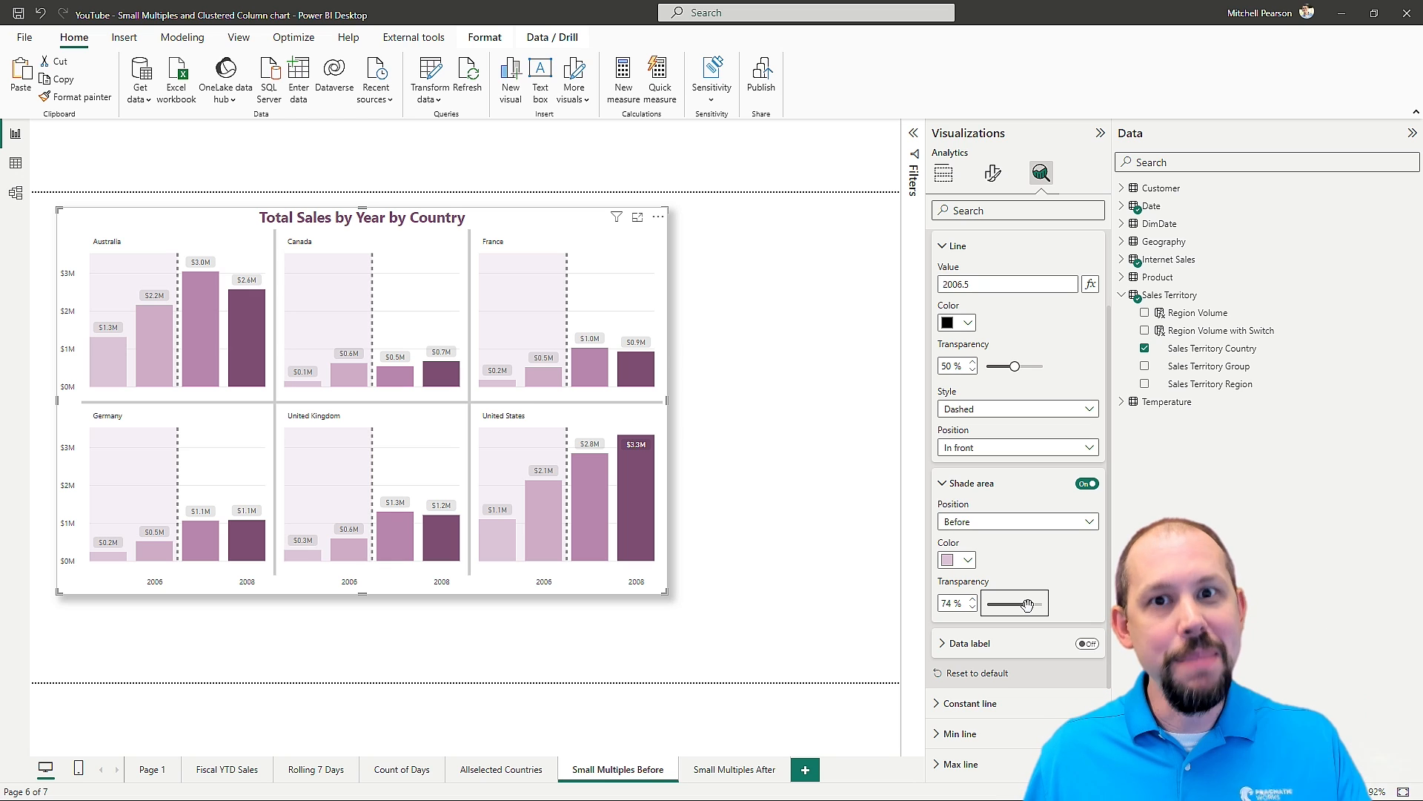
# - Turn on the Pre-Covid line's data label, set its style to Name and color it black
pyautogui.click(1087, 645)
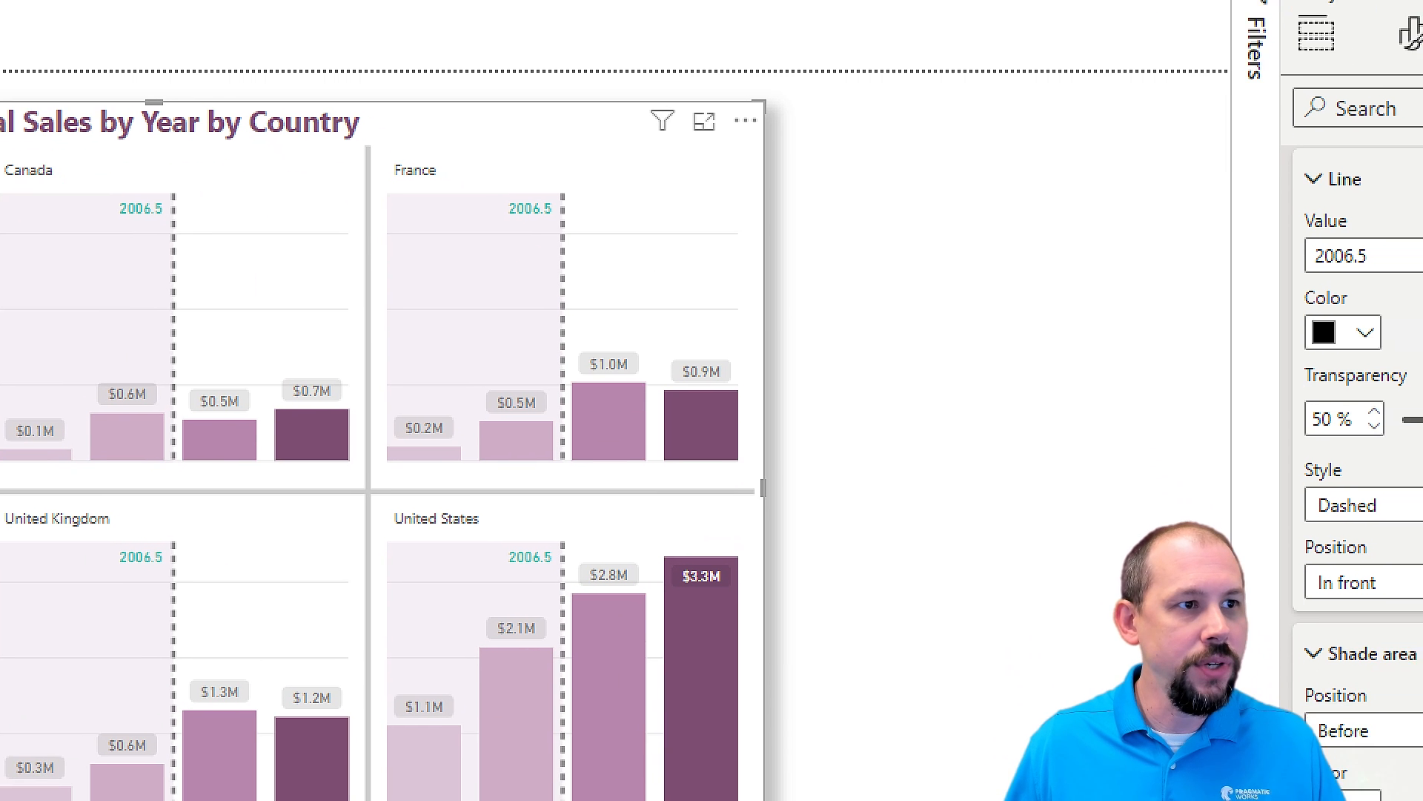
pyautogui.moveTo(477, 184); pyautogui.dragTo(581, 227)
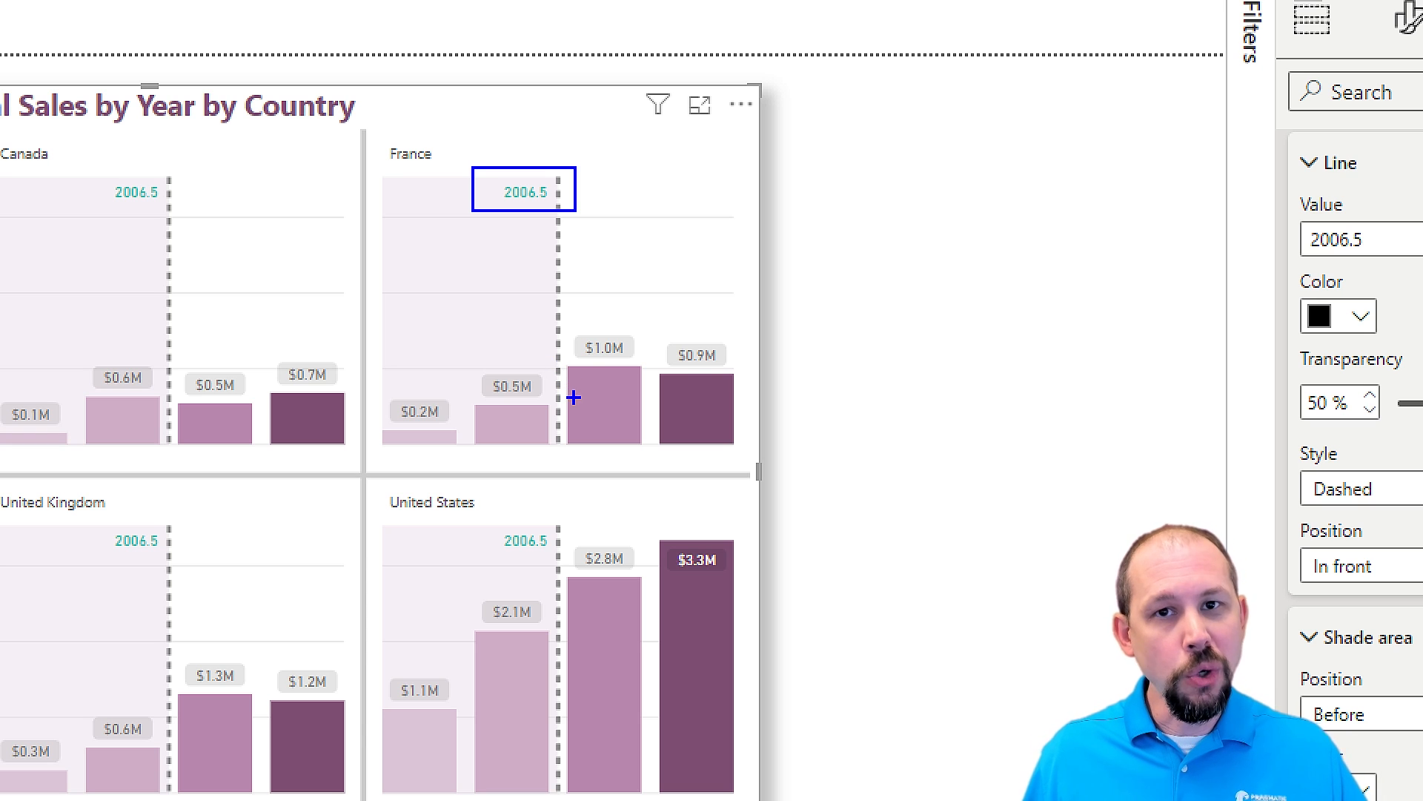
pyautogui.press('Escape')
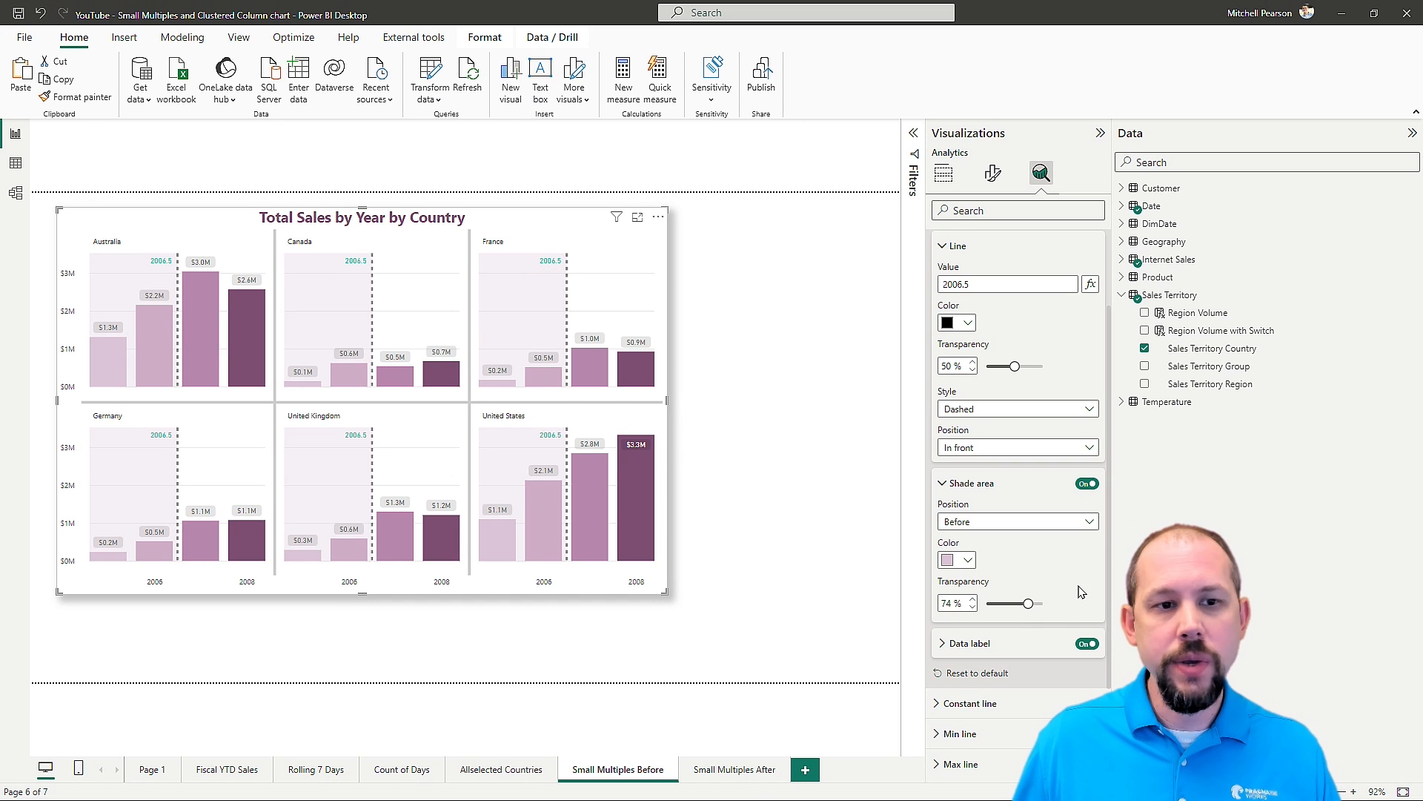
pyautogui.click(945, 645)
pyautogui.scroll(-5, 985, 651)
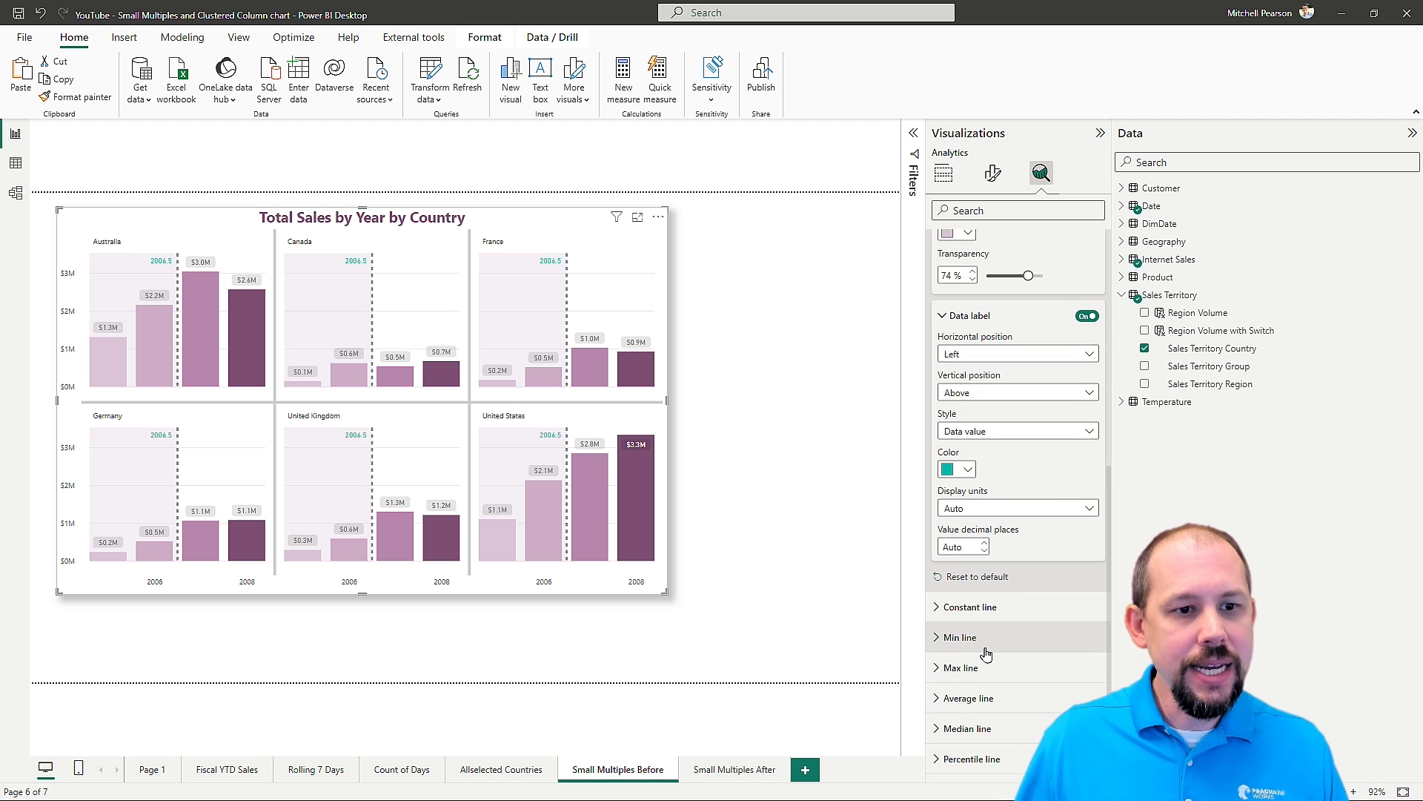
pyautogui.scroll(-1, 984, 649)
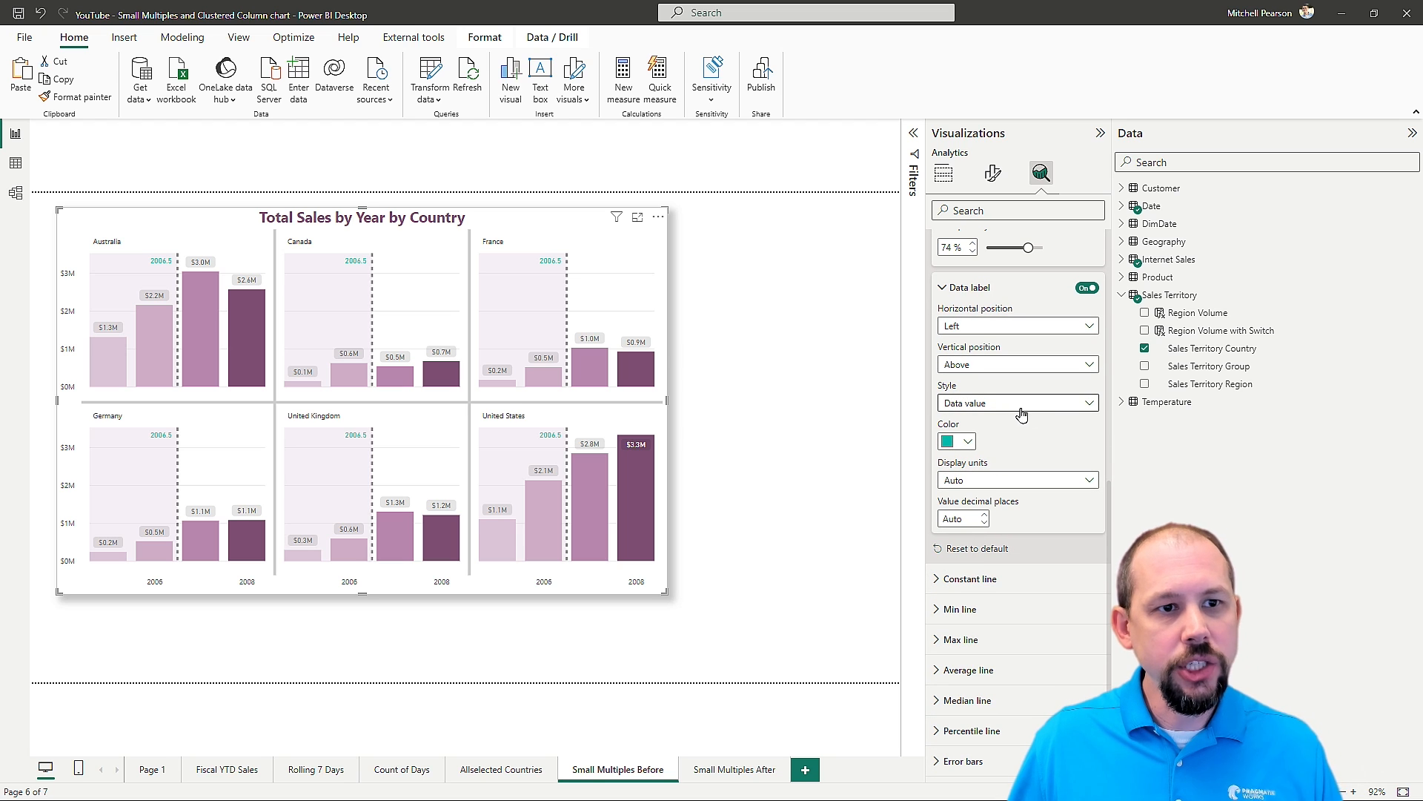
pyautogui.click(968, 414)
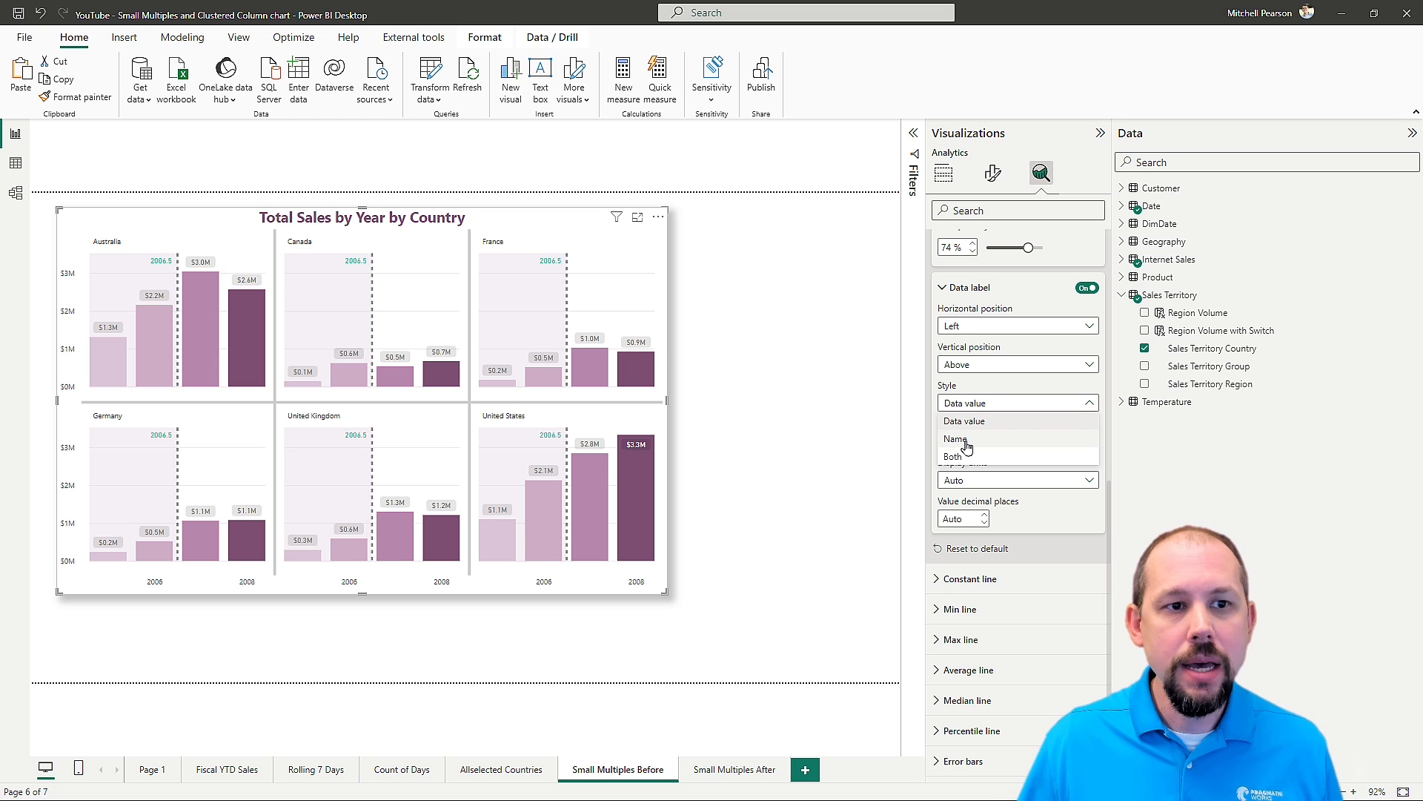
pyautogui.click(958, 439)
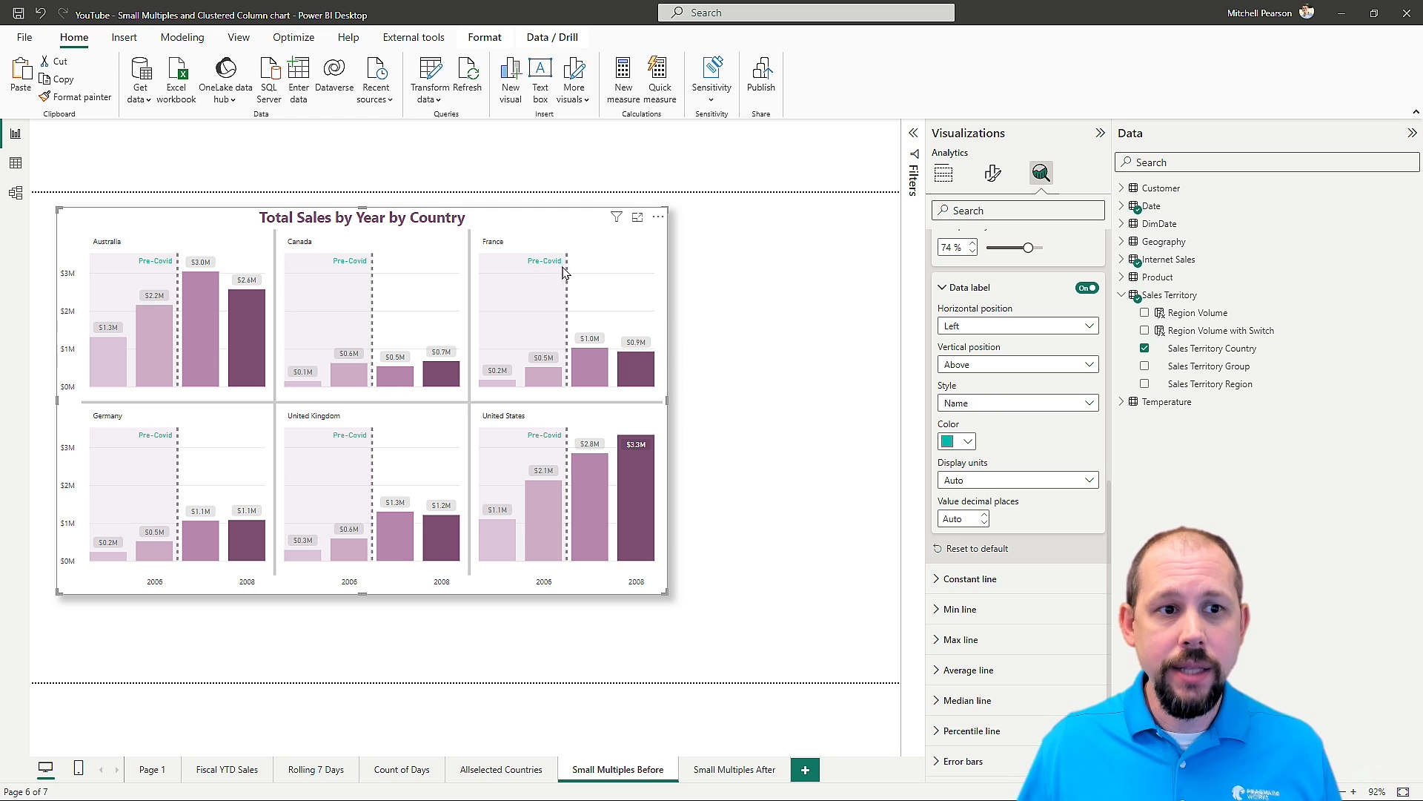
pyautogui.click(960, 442)
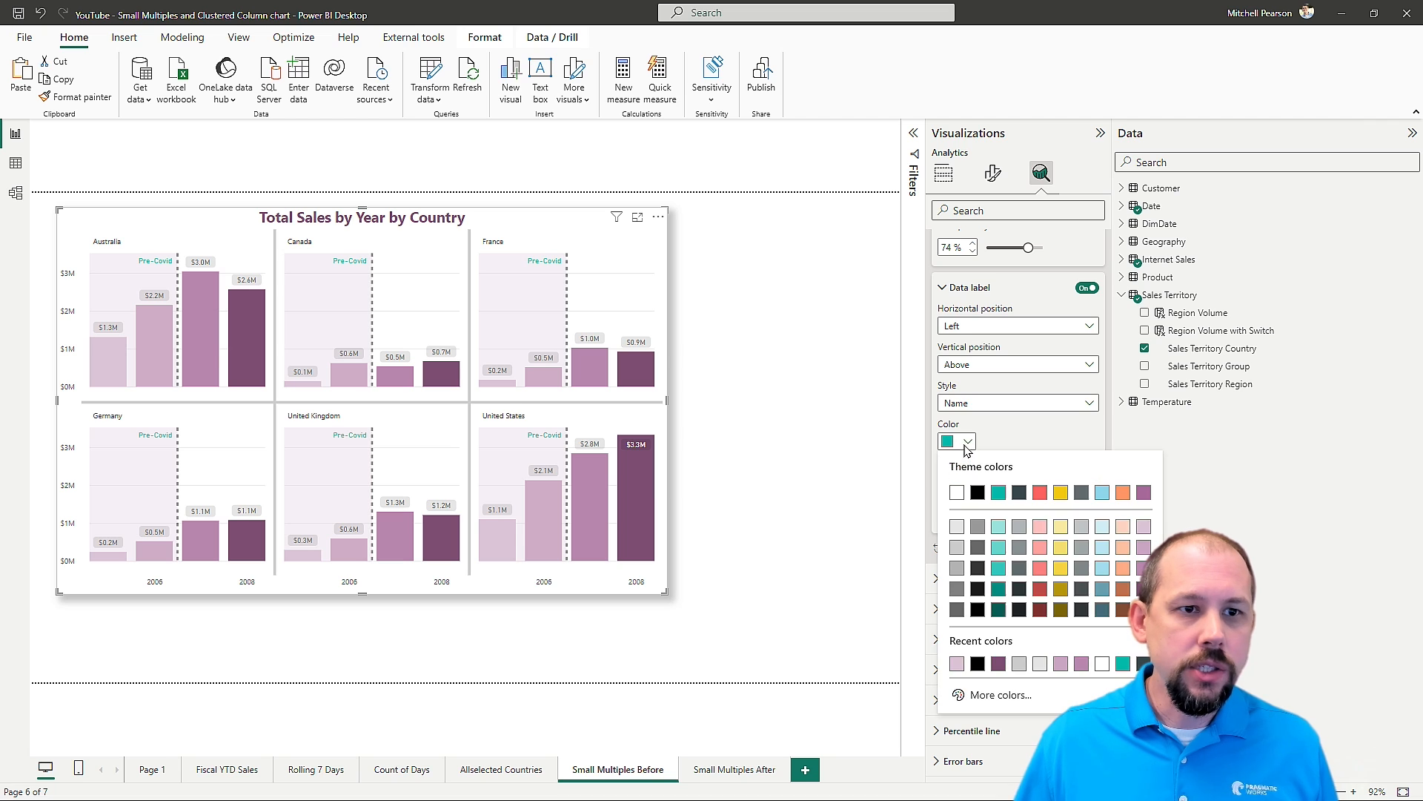
pyautogui.click(977, 493)
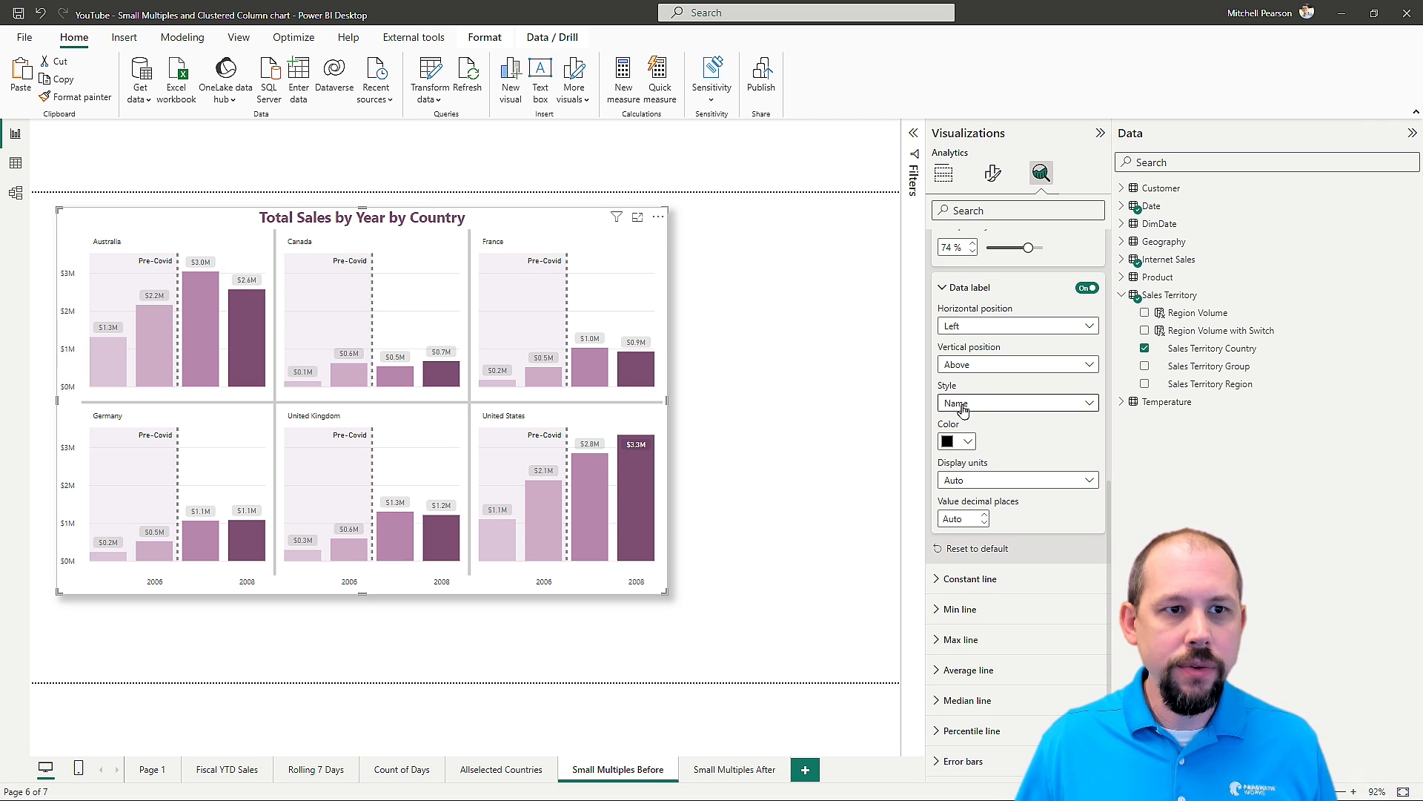
# - Collapse the X-axis constant line settings and add a horizontal constant line to the chart
pyautogui.scroll(1, 960, 414)
pyautogui.click(944, 373)
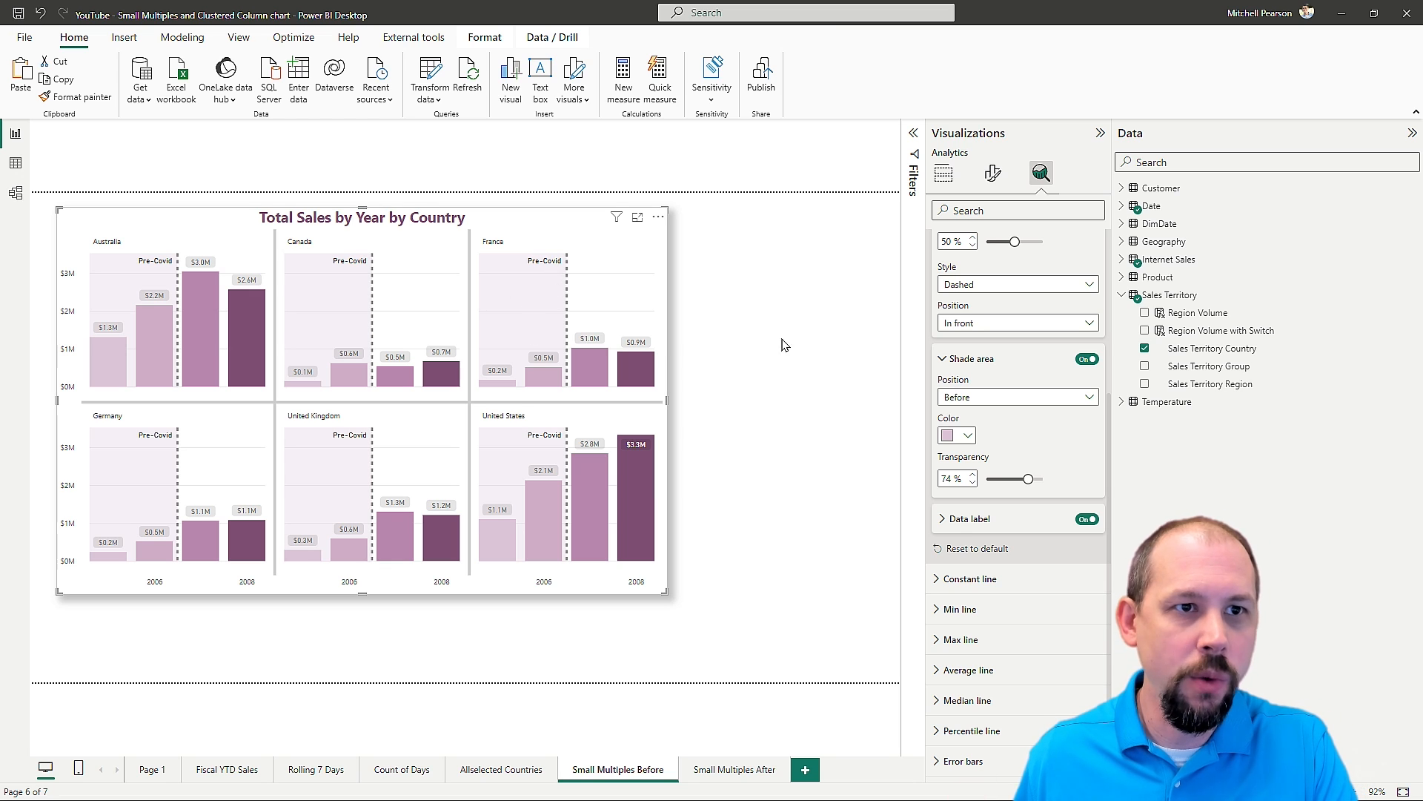
pyautogui.scroll(3, 1026, 271)
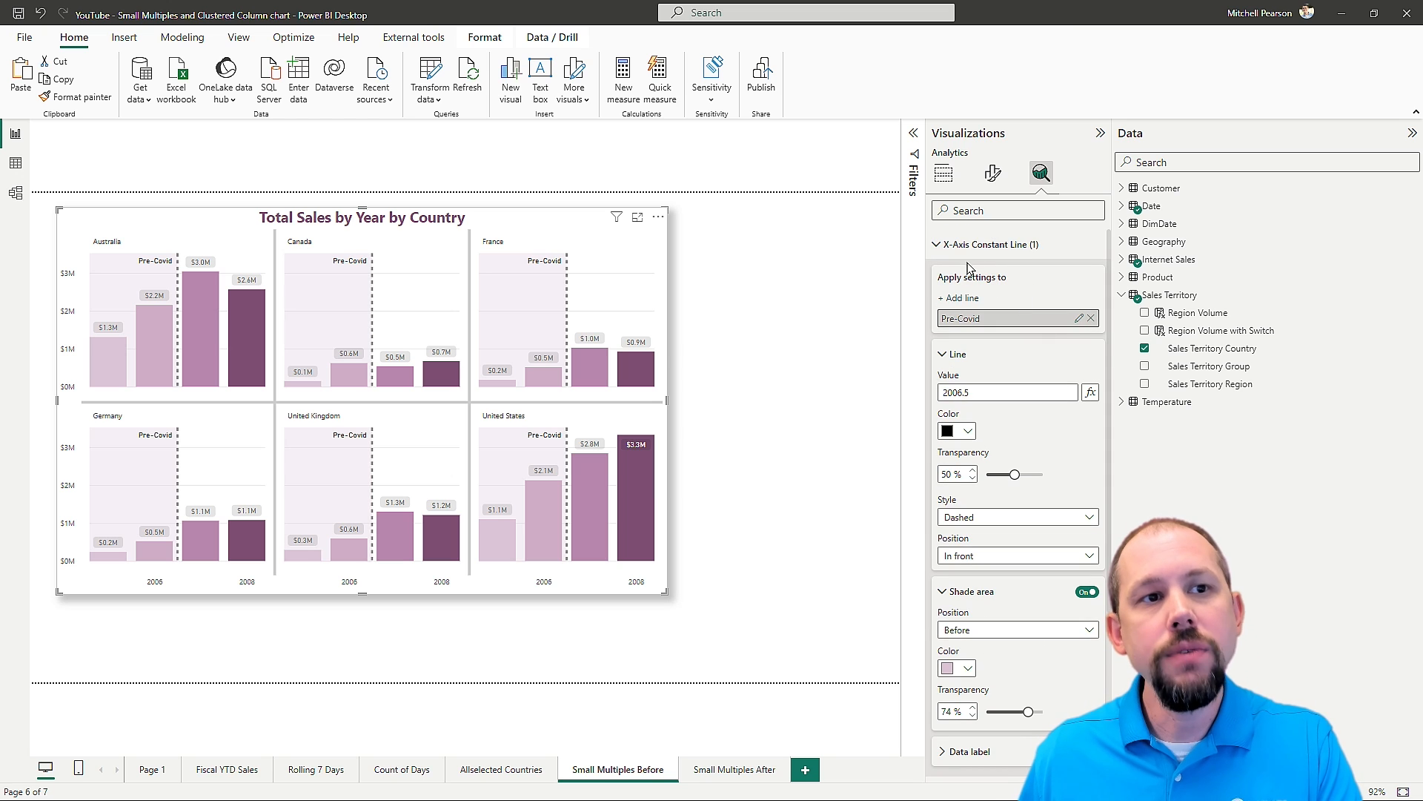
pyautogui.click(938, 244)
pyautogui.click(935, 276)
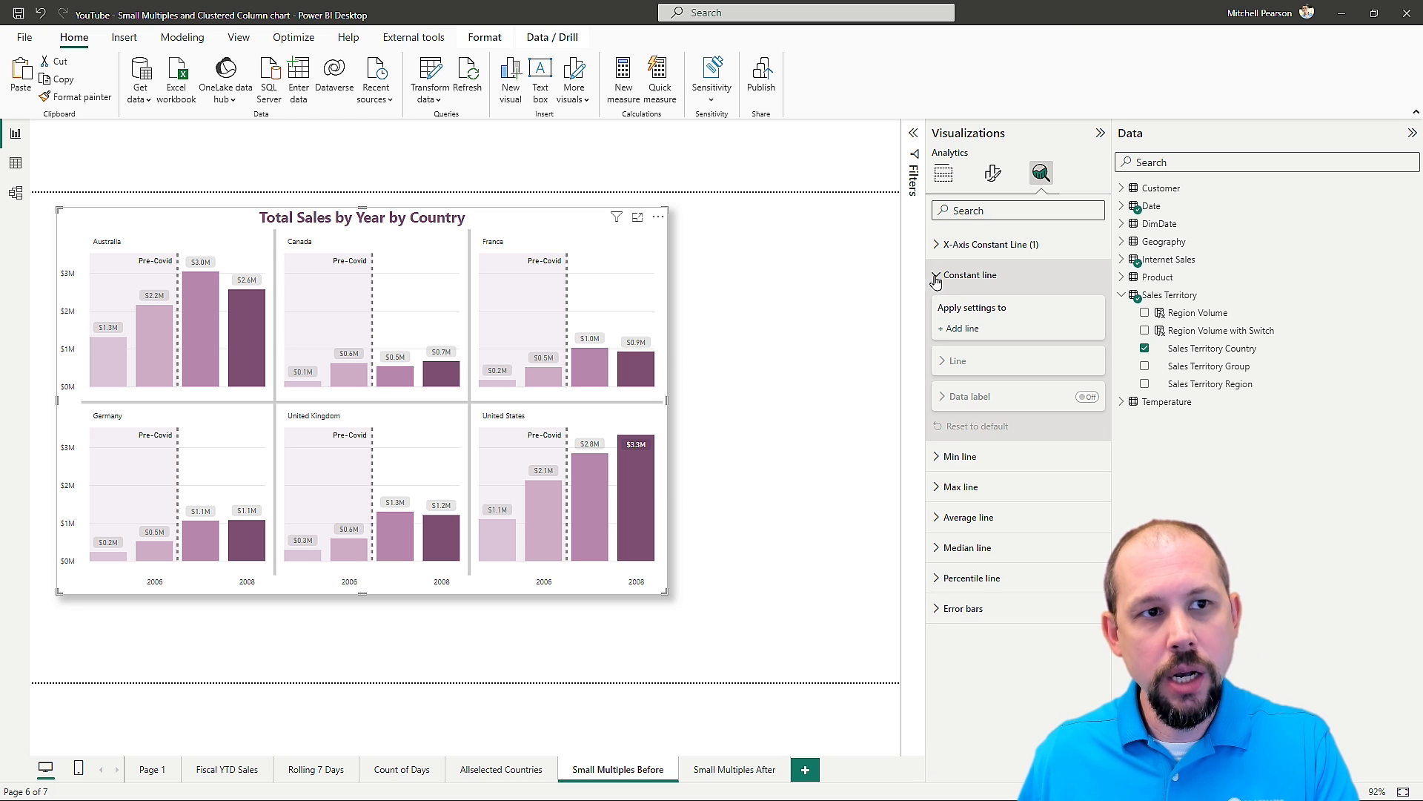
pyautogui.click(934, 277)
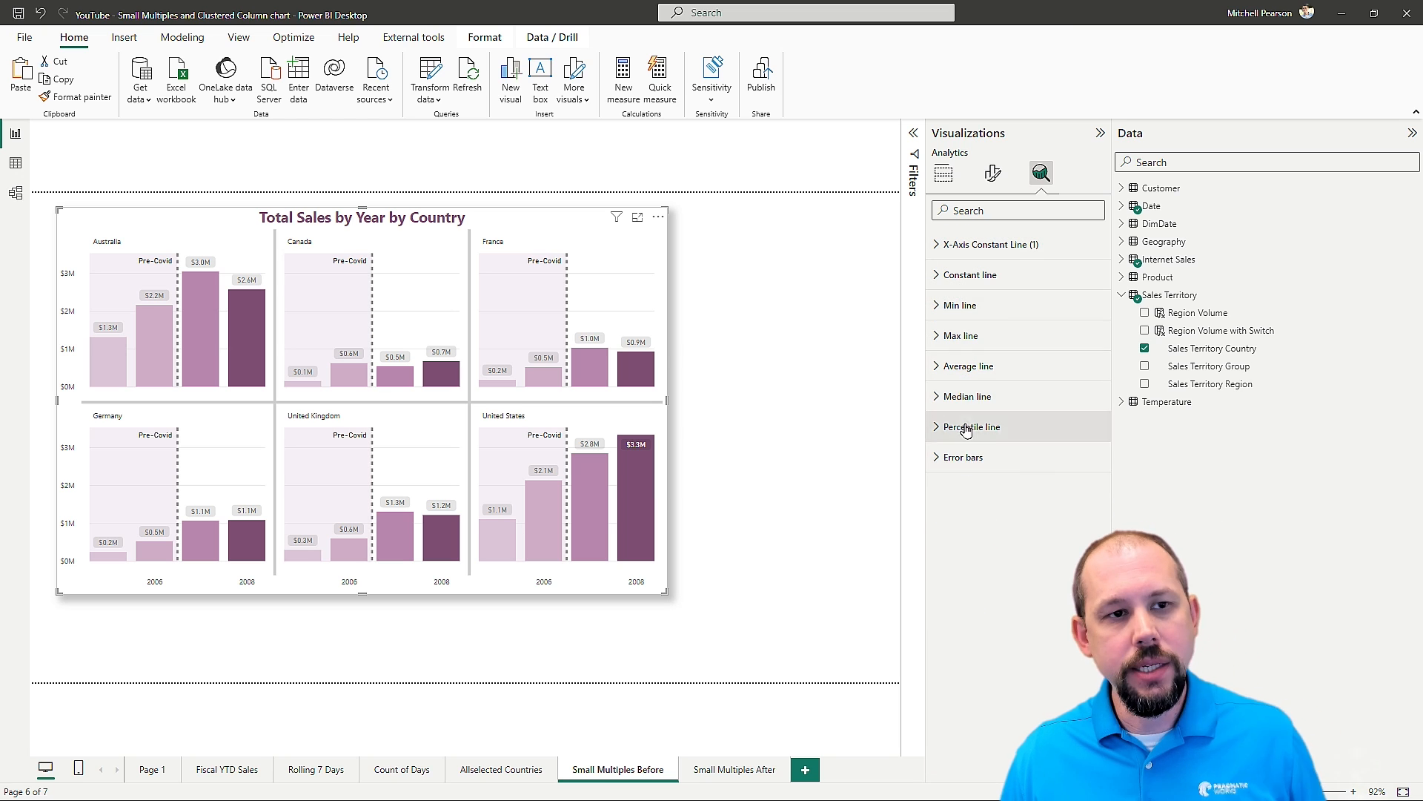
pyautogui.click(936, 279)
pyautogui.click(966, 330)
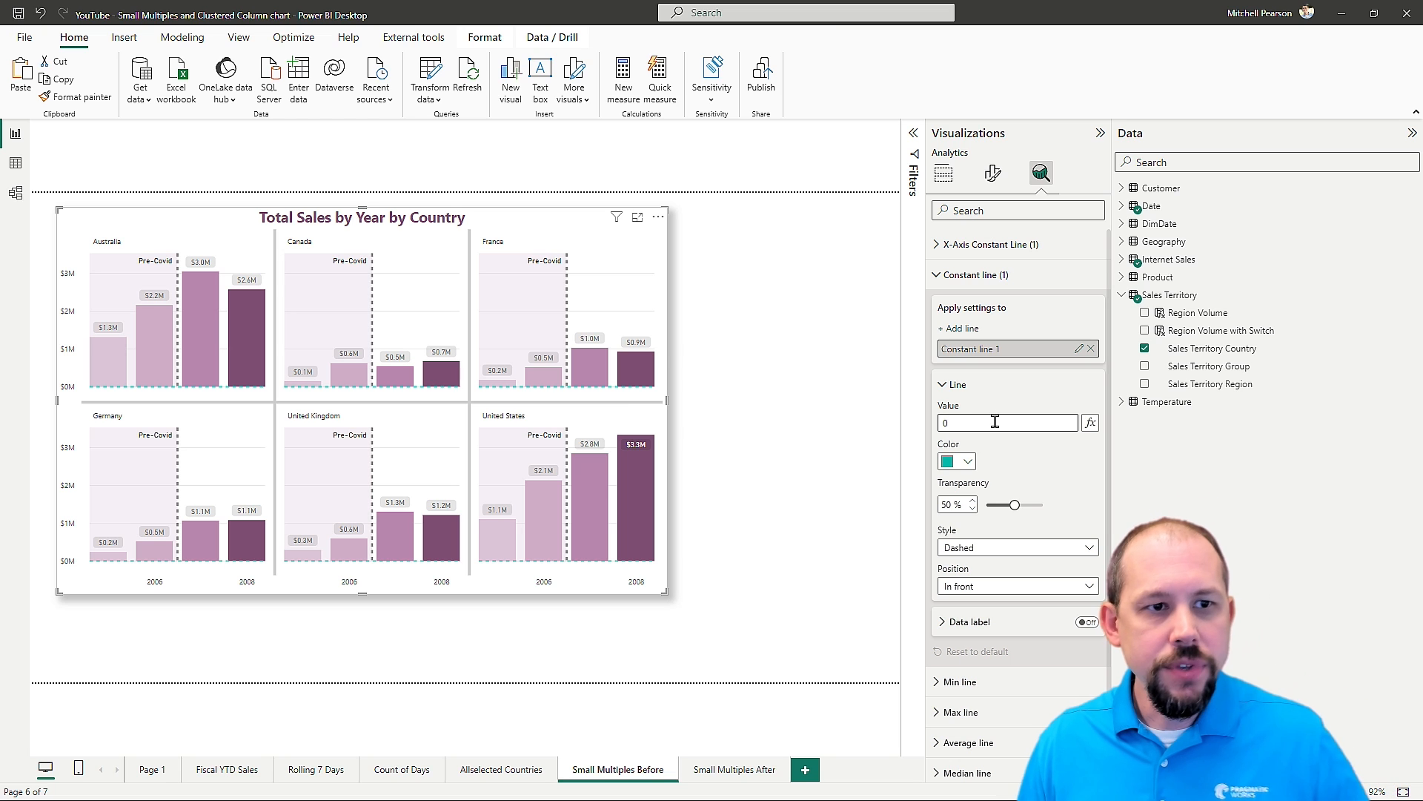
pyautogui.moveTo(979, 427); pyautogui.dragTo(933, 425)
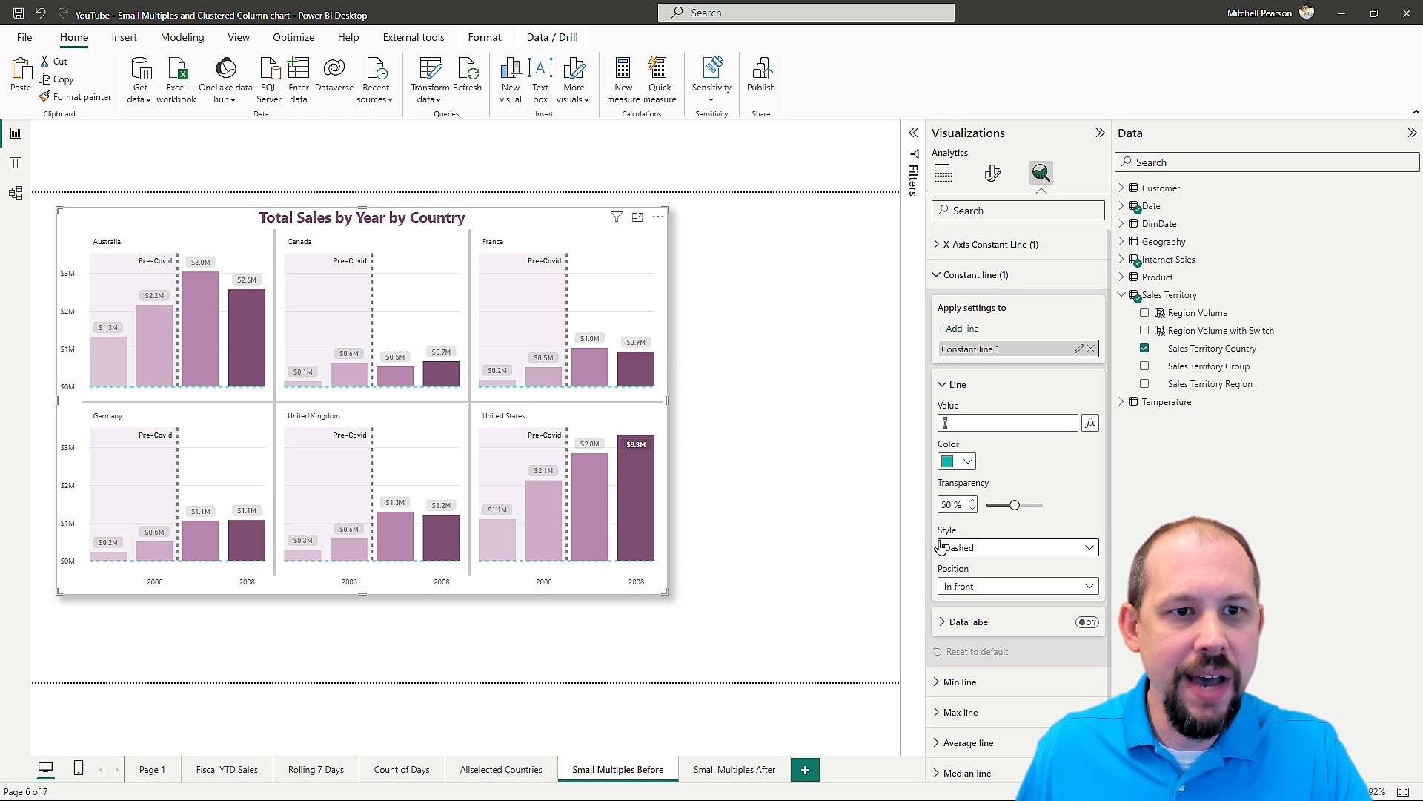
pyautogui.click(1090, 422)
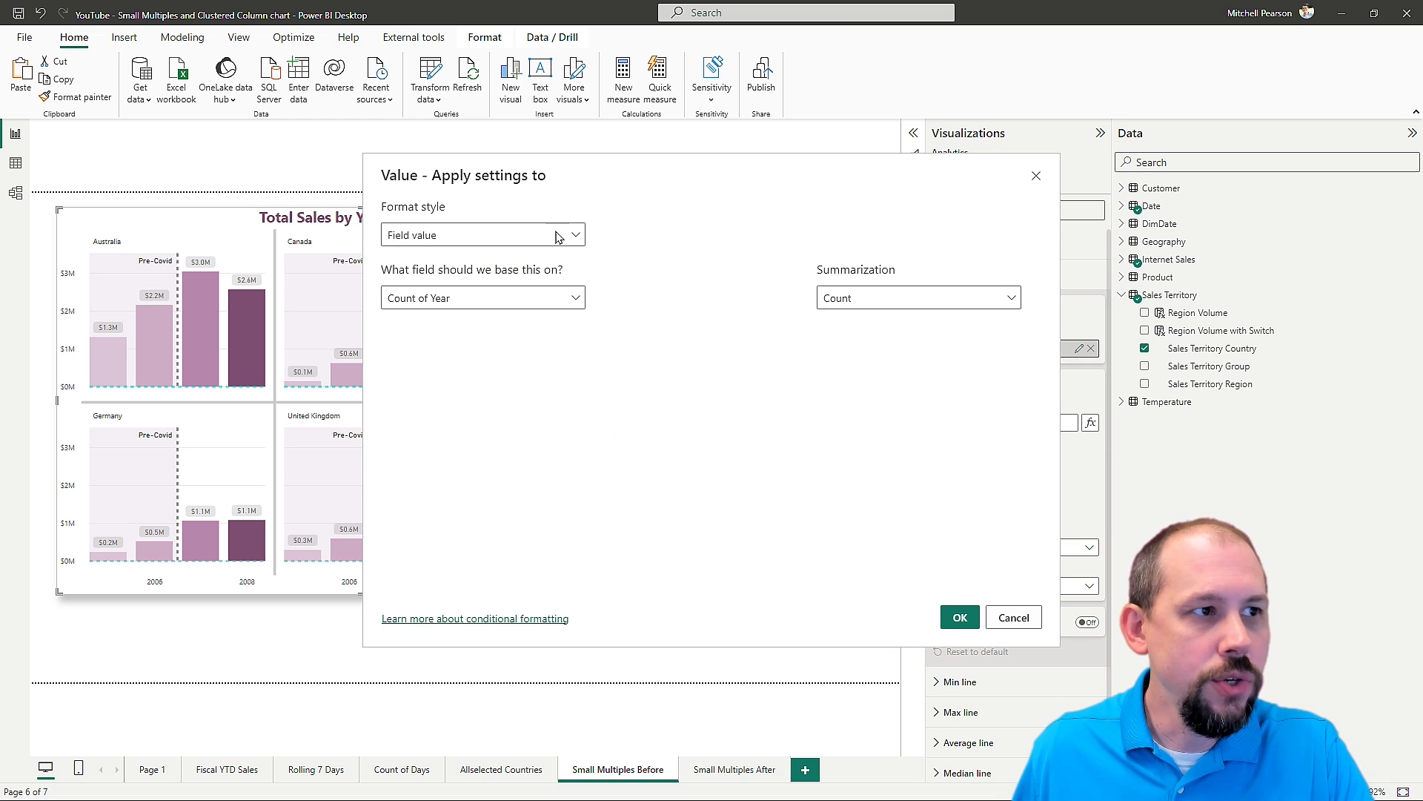
pyautogui.click(1013, 618)
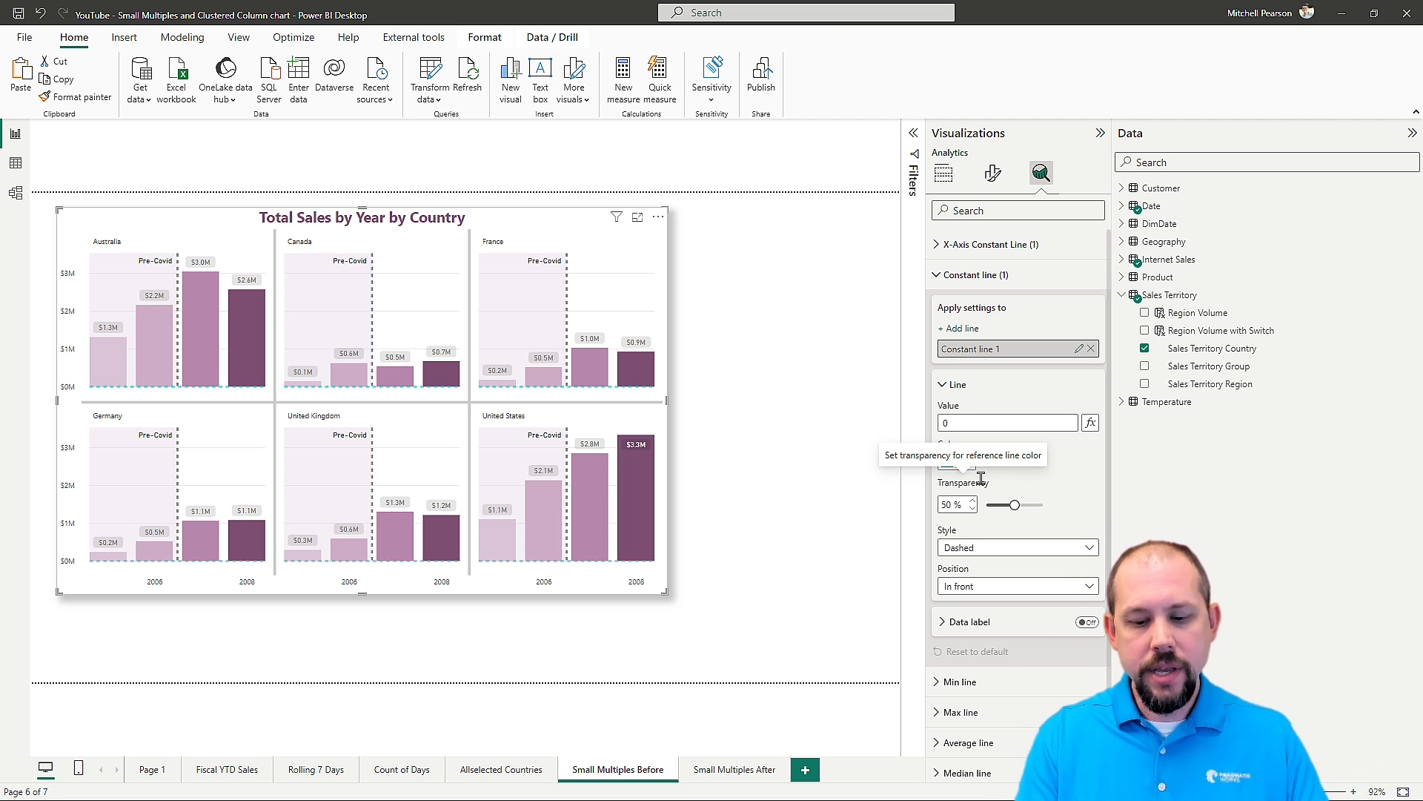
# - Set the horizontal constant line's value to 2500000 and its color to black
pyautogui.press('Return')
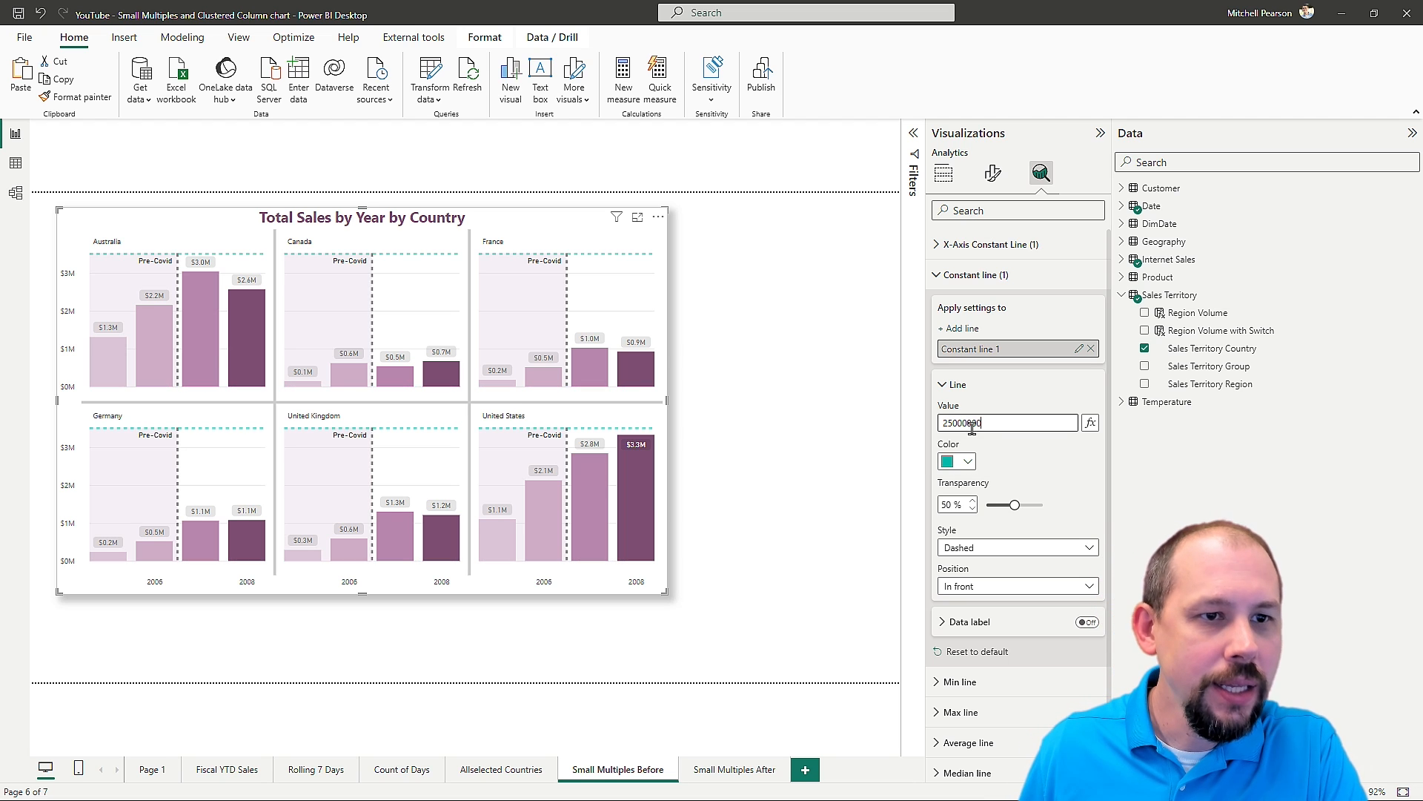
pyautogui.moveTo(973, 423)
pyautogui.mouseDown()
pyautogui.moveTo(998, 424)
pyautogui.moveTo(952, 424)
pyautogui.mouseUp()
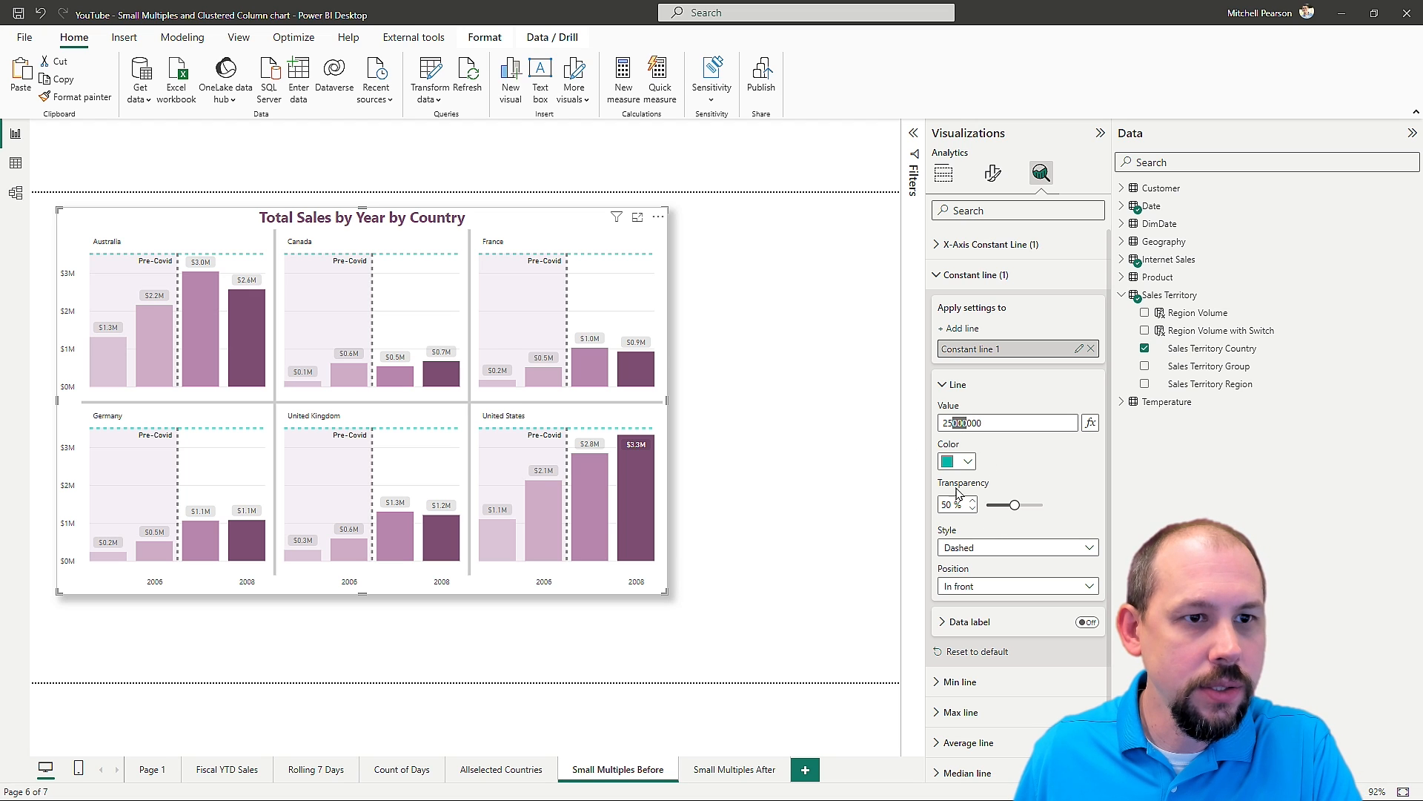
pyautogui.click(957, 423)
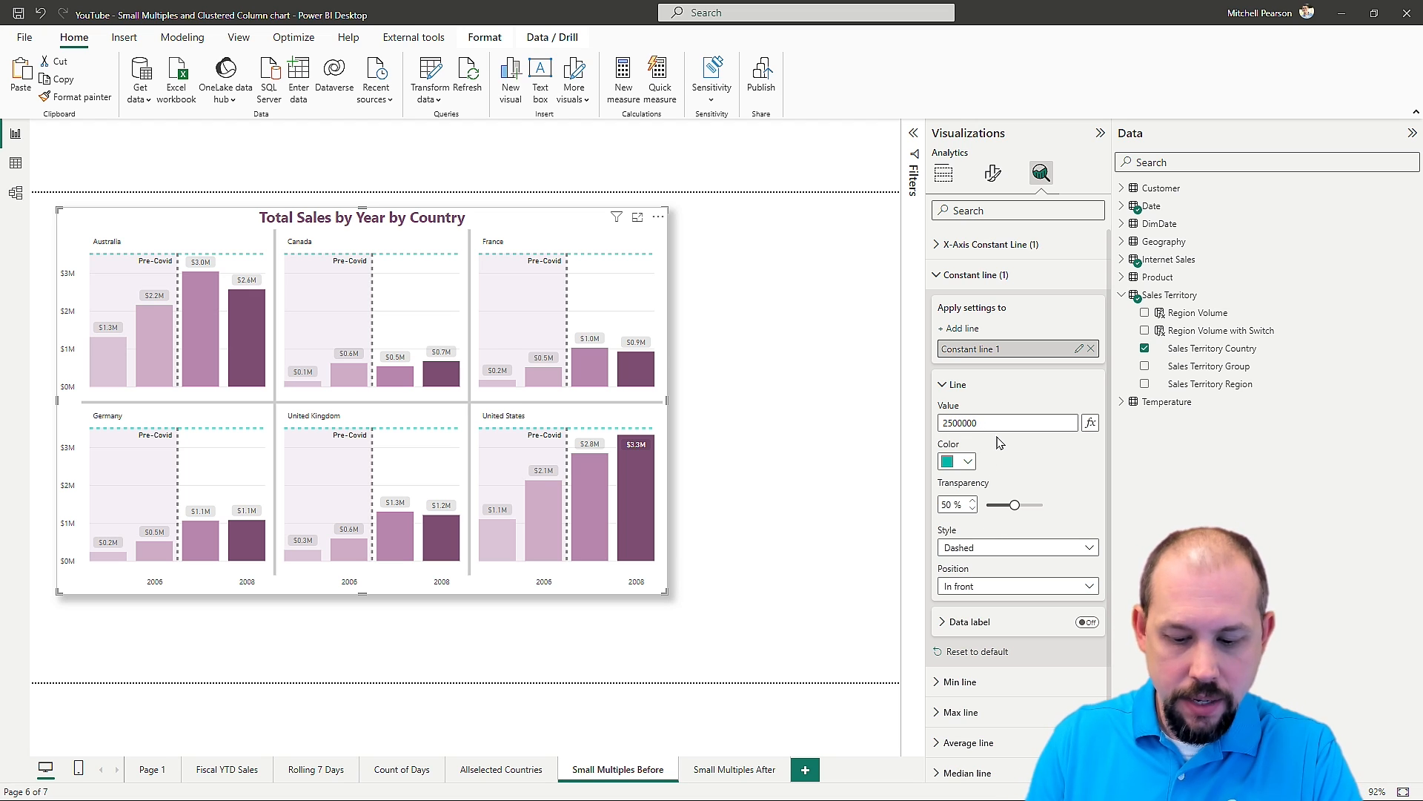
pyautogui.click(962, 462)
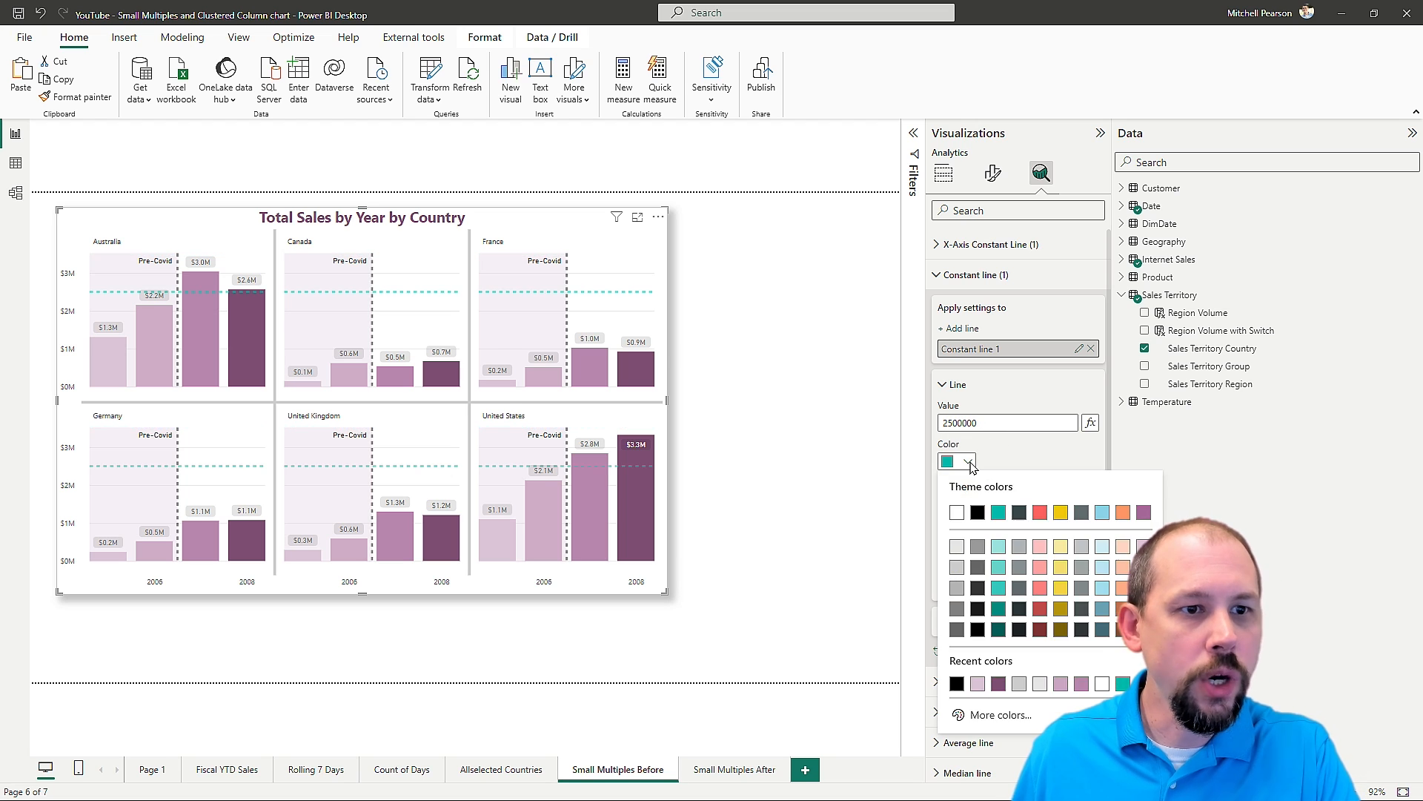
pyautogui.click(977, 516)
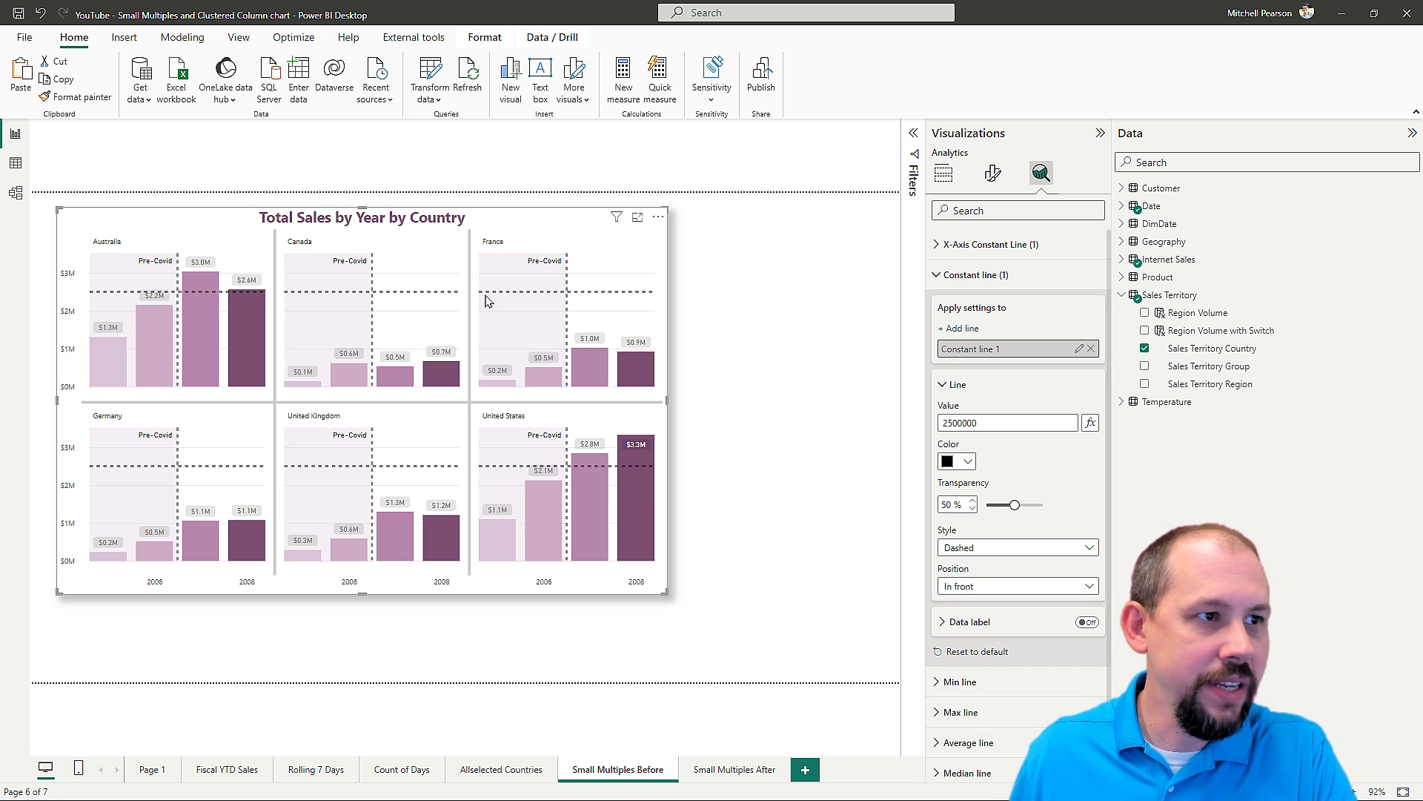
# - Rename the horizontal constant line as Excellent and turn on its data label
pyautogui.doubleClick(997, 348)
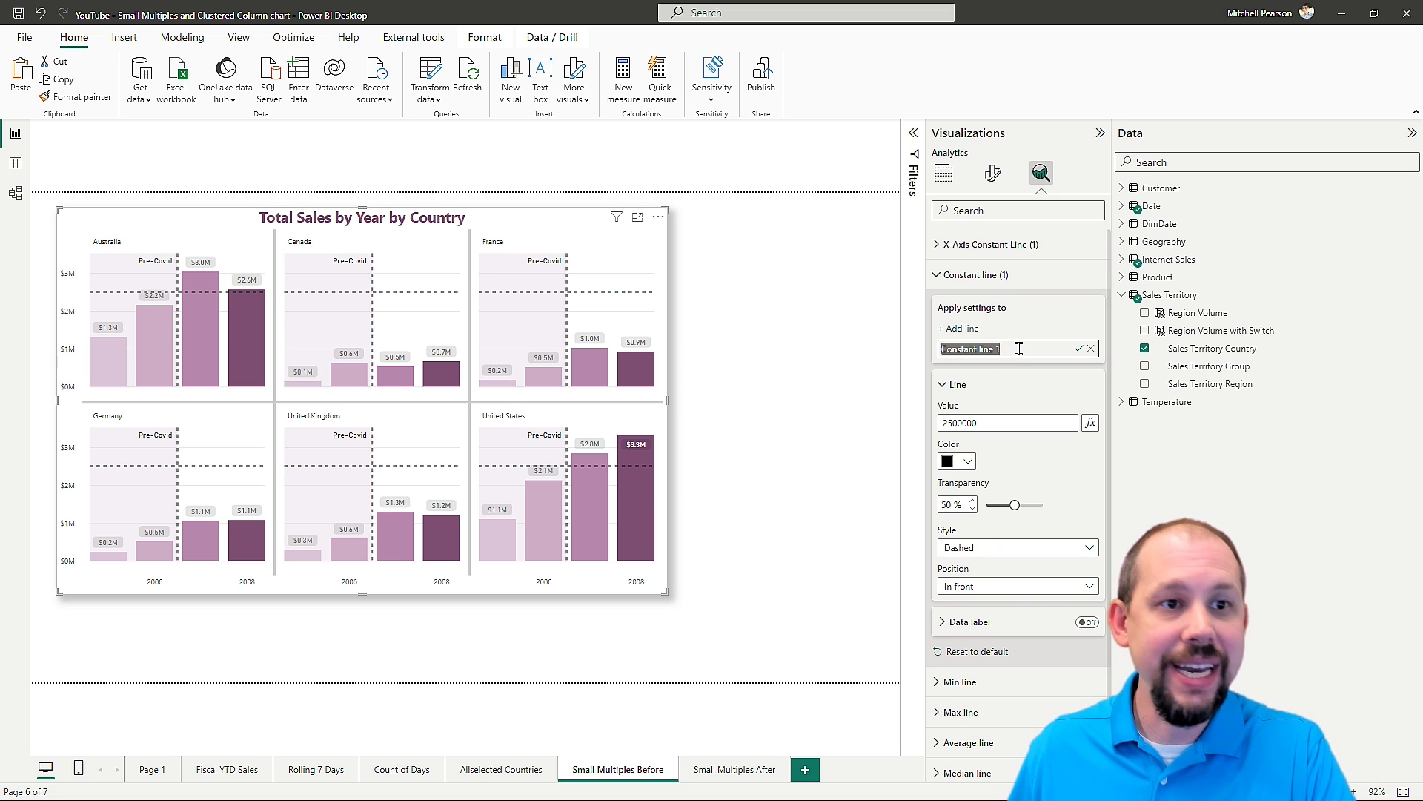
pyautogui.write('Excellent')
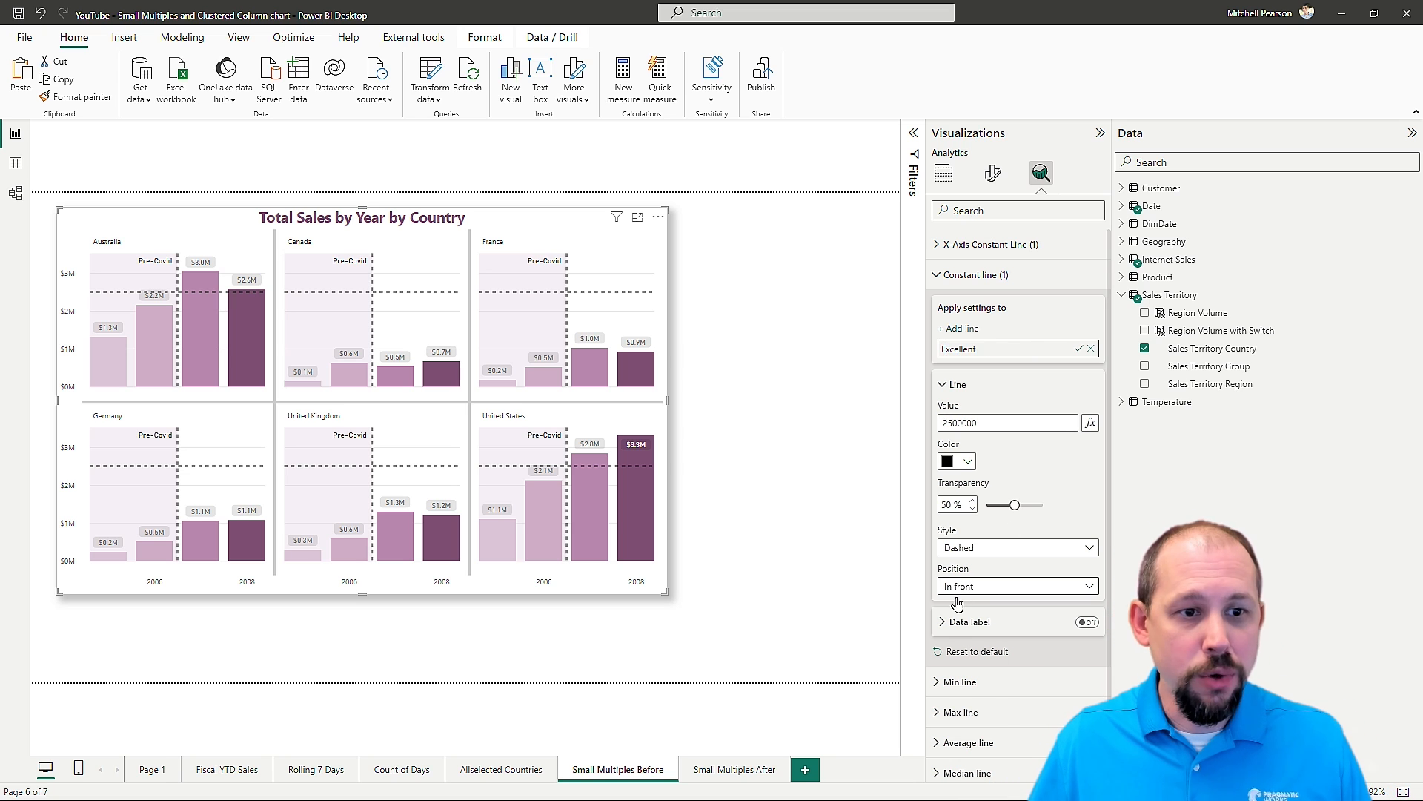
pyautogui.click(1087, 623)
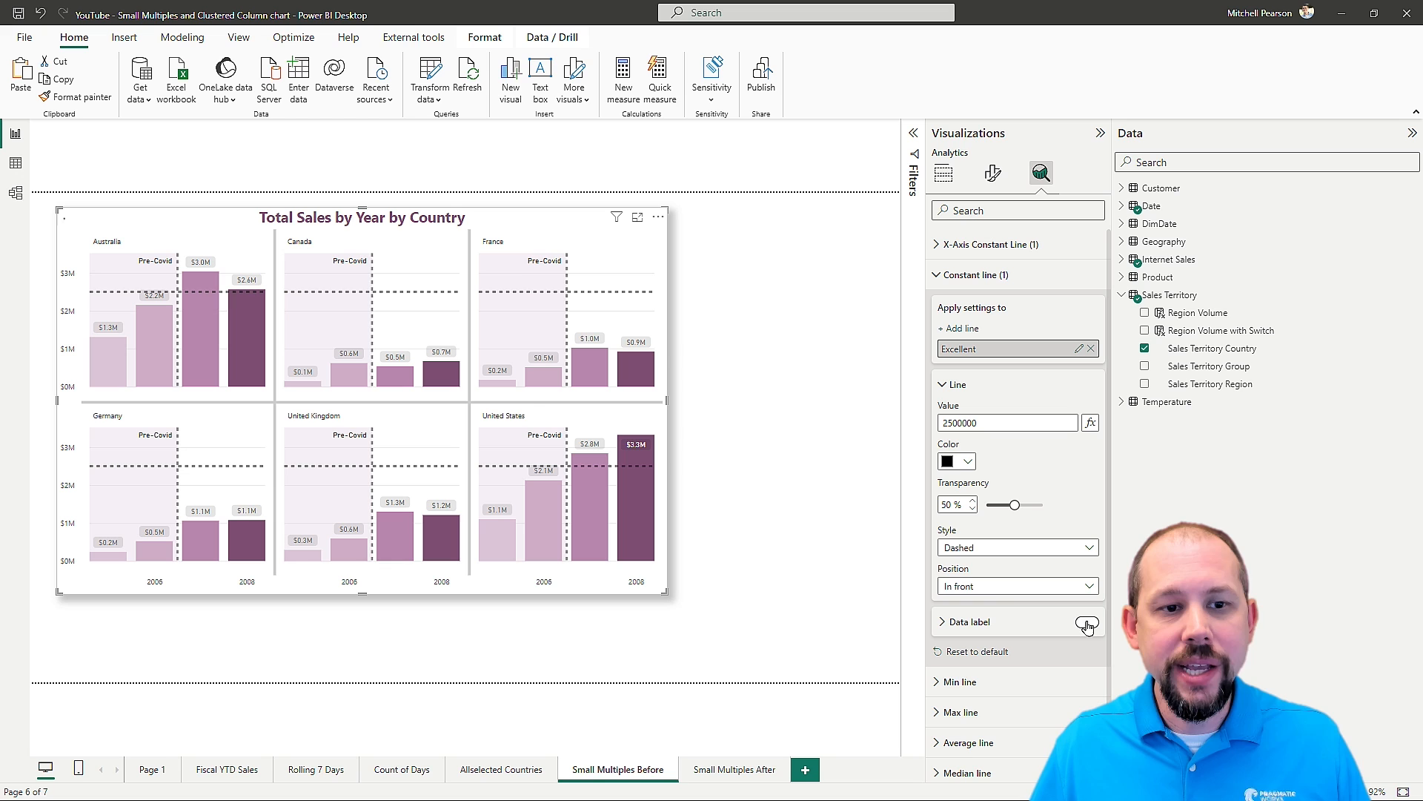
# - Set the Excellent line's data label style to Name and give it the custom green color #13D523
pyautogui.scroll(-1, 1083, 575)
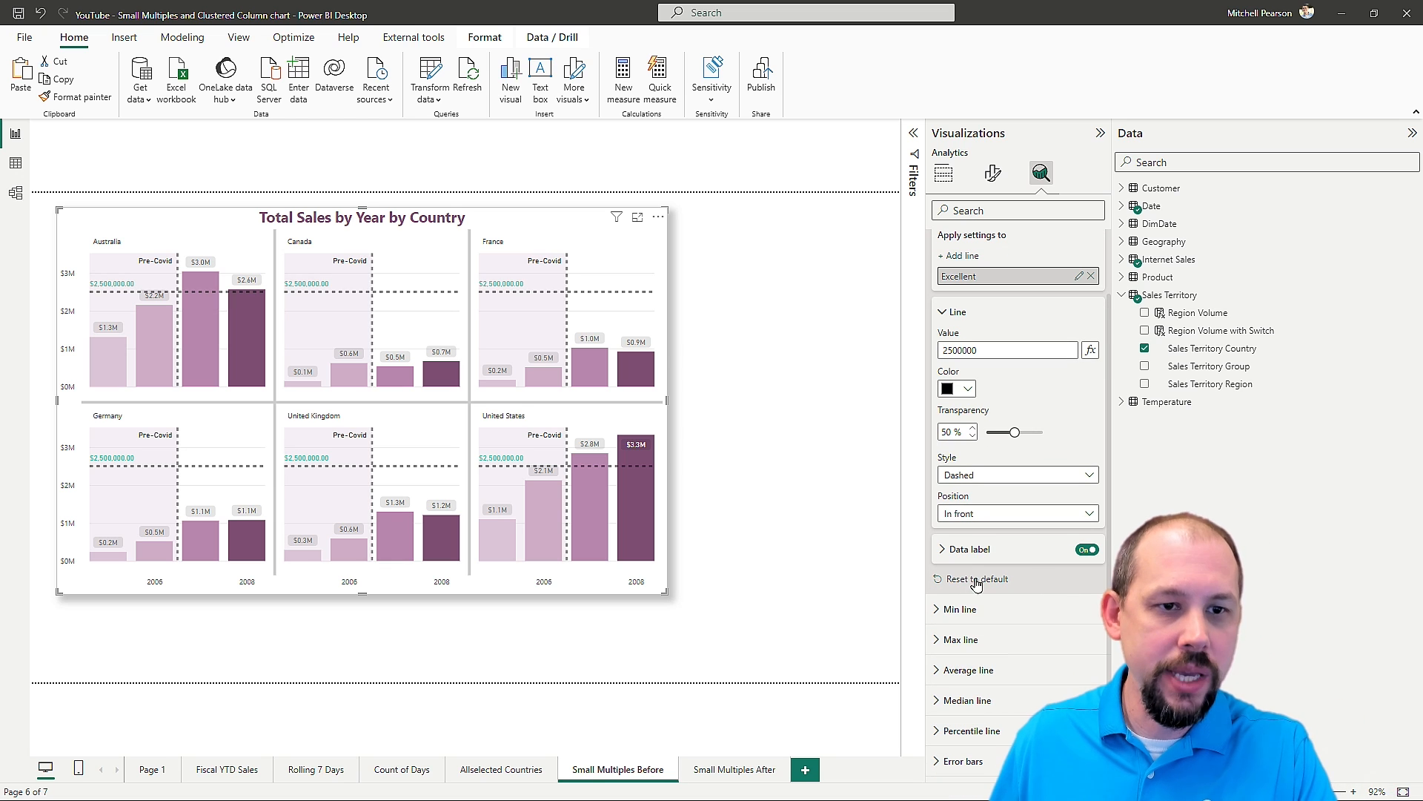
pyautogui.click(936, 609)
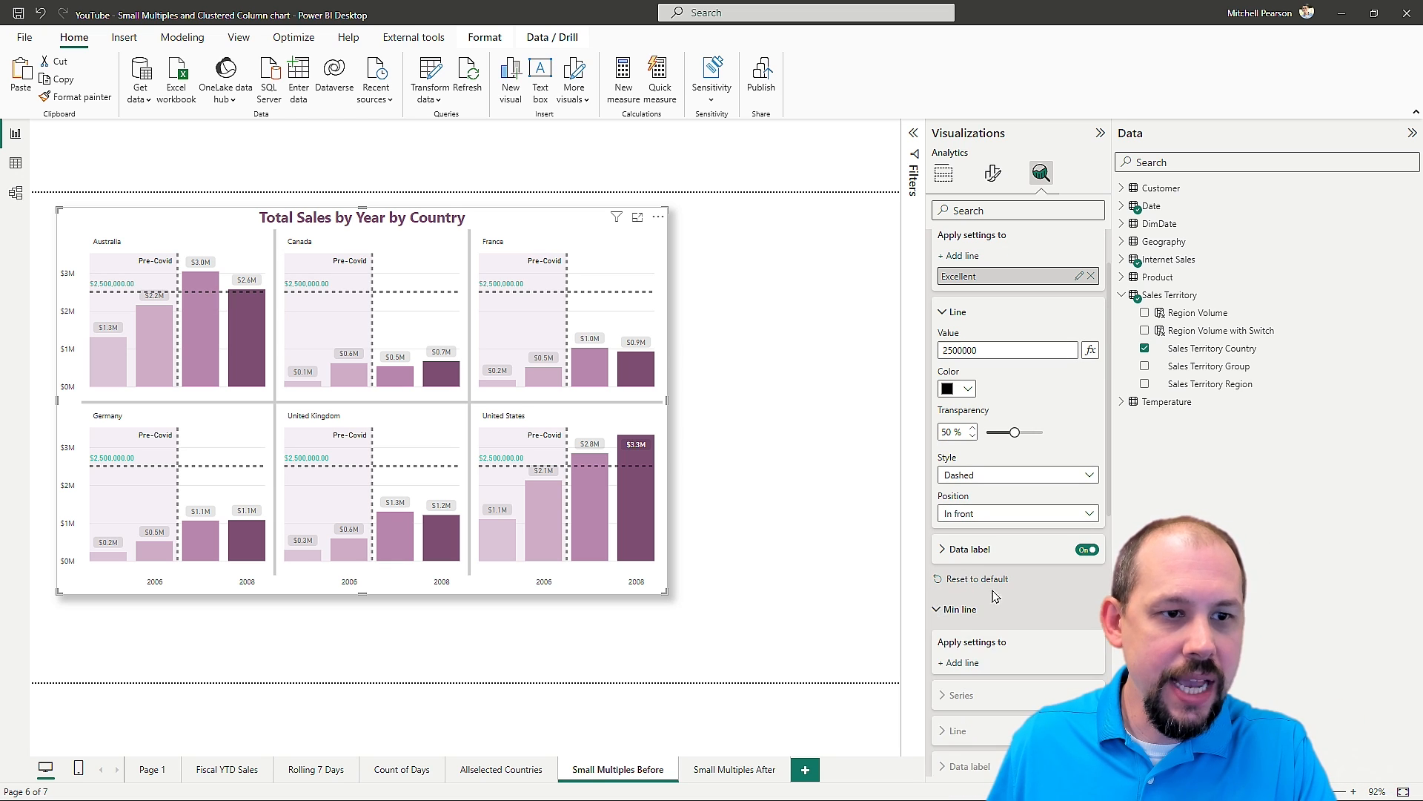
pyautogui.scroll(-4, 964, 445)
pyautogui.click(944, 304)
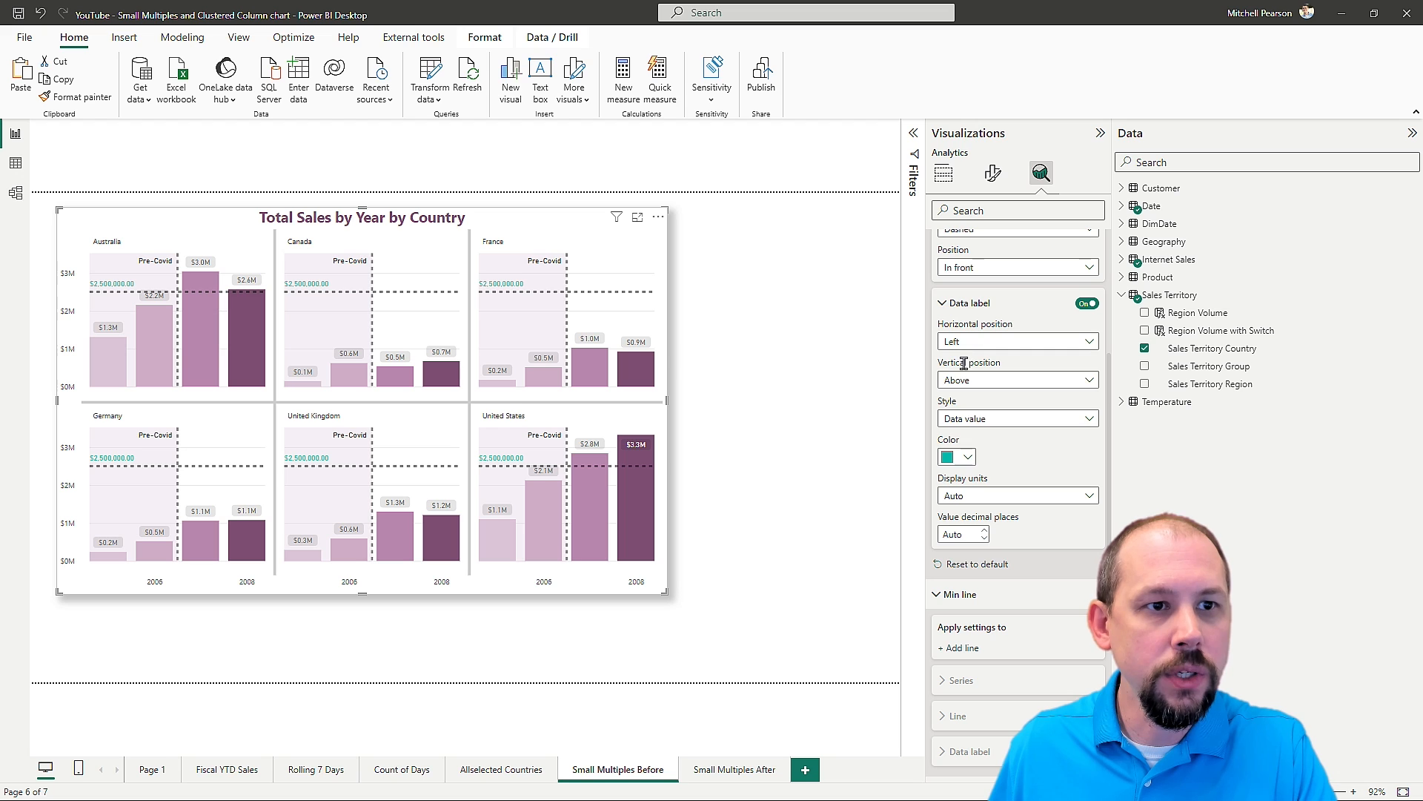
pyautogui.click(997, 419)
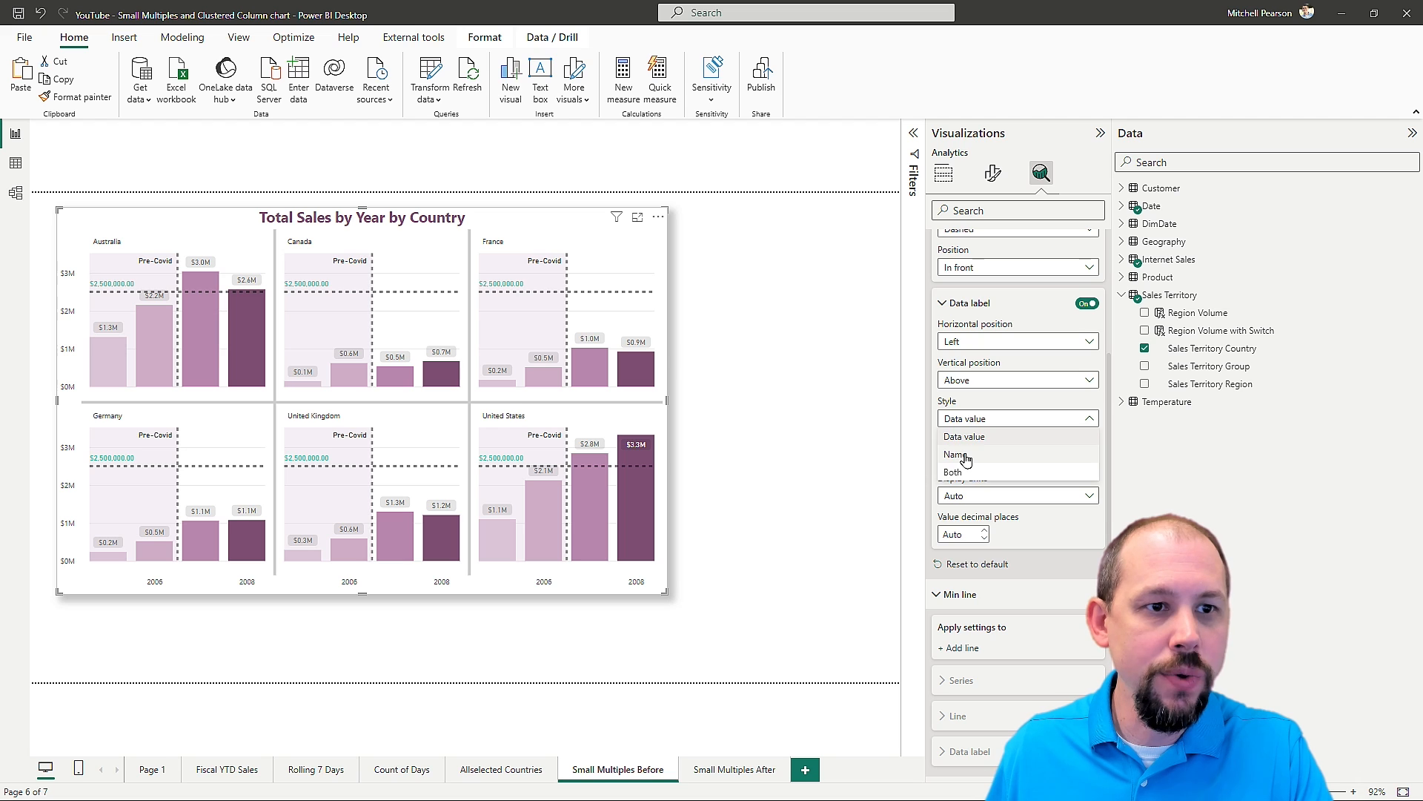
pyautogui.click(964, 454)
pyautogui.click(967, 458)
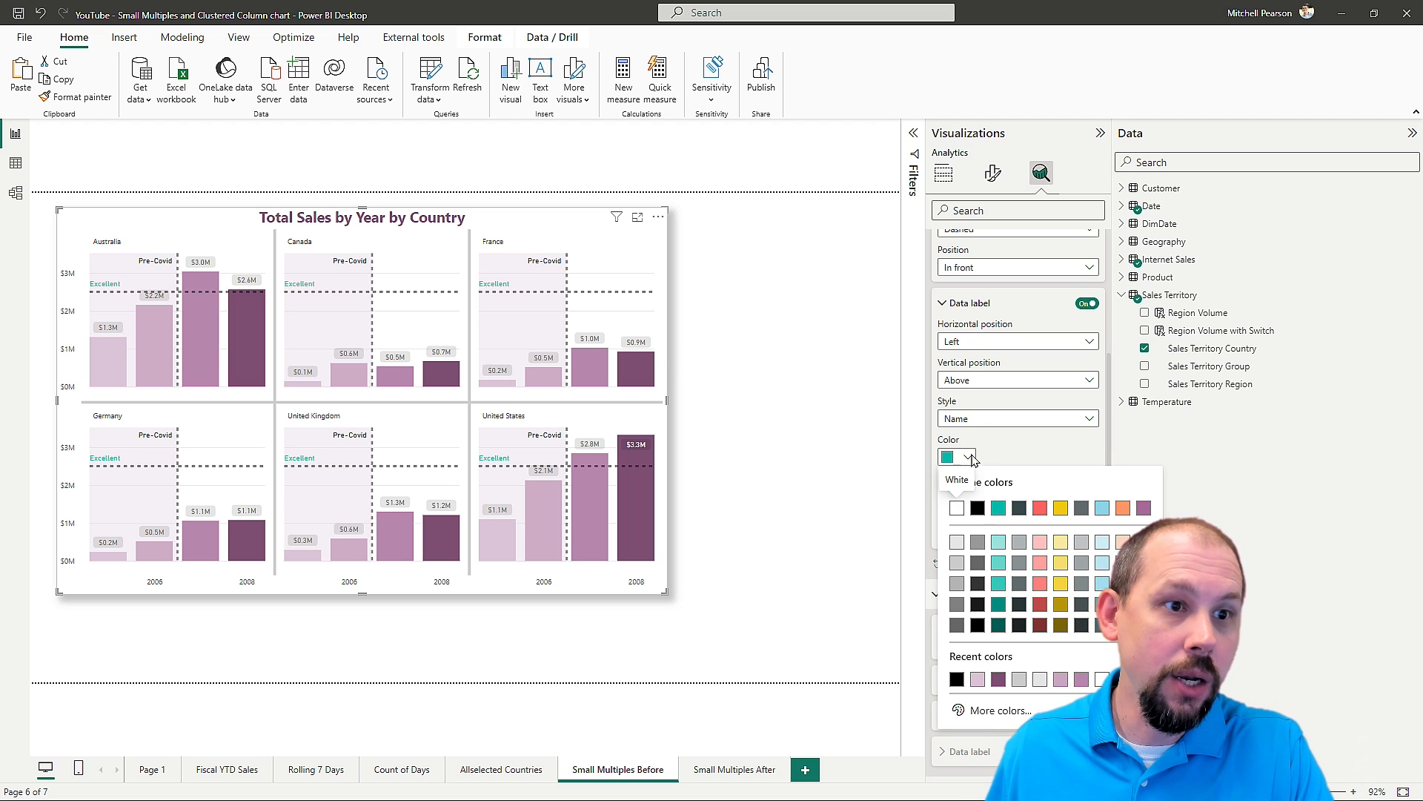
pyautogui.click(960, 717)
pyautogui.click(1021, 659)
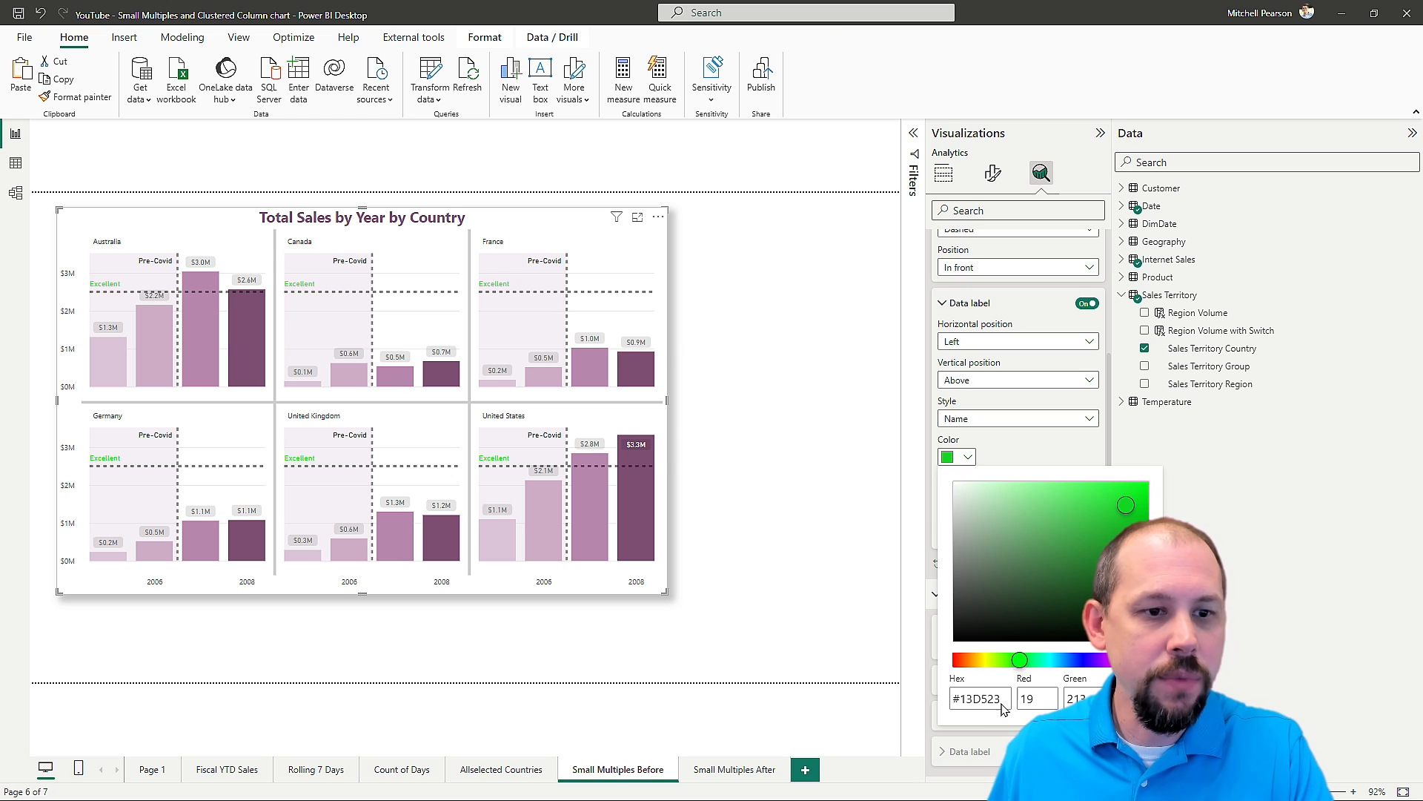
pyautogui.press('Escape')
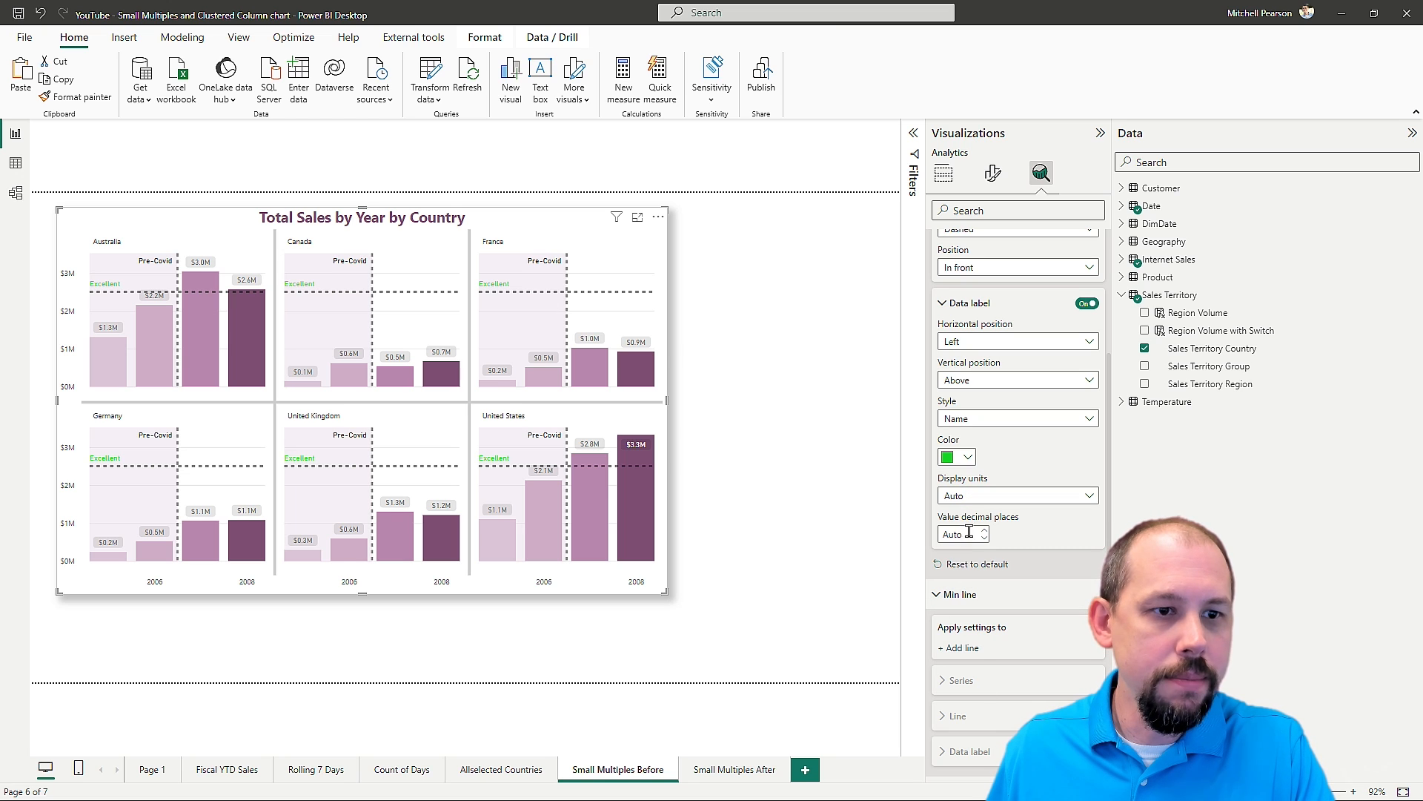
# - Change the Excellent line's style to Solid and collapse its line settings
pyautogui.scroll(3, 967, 515)
pyautogui.click(946, 471)
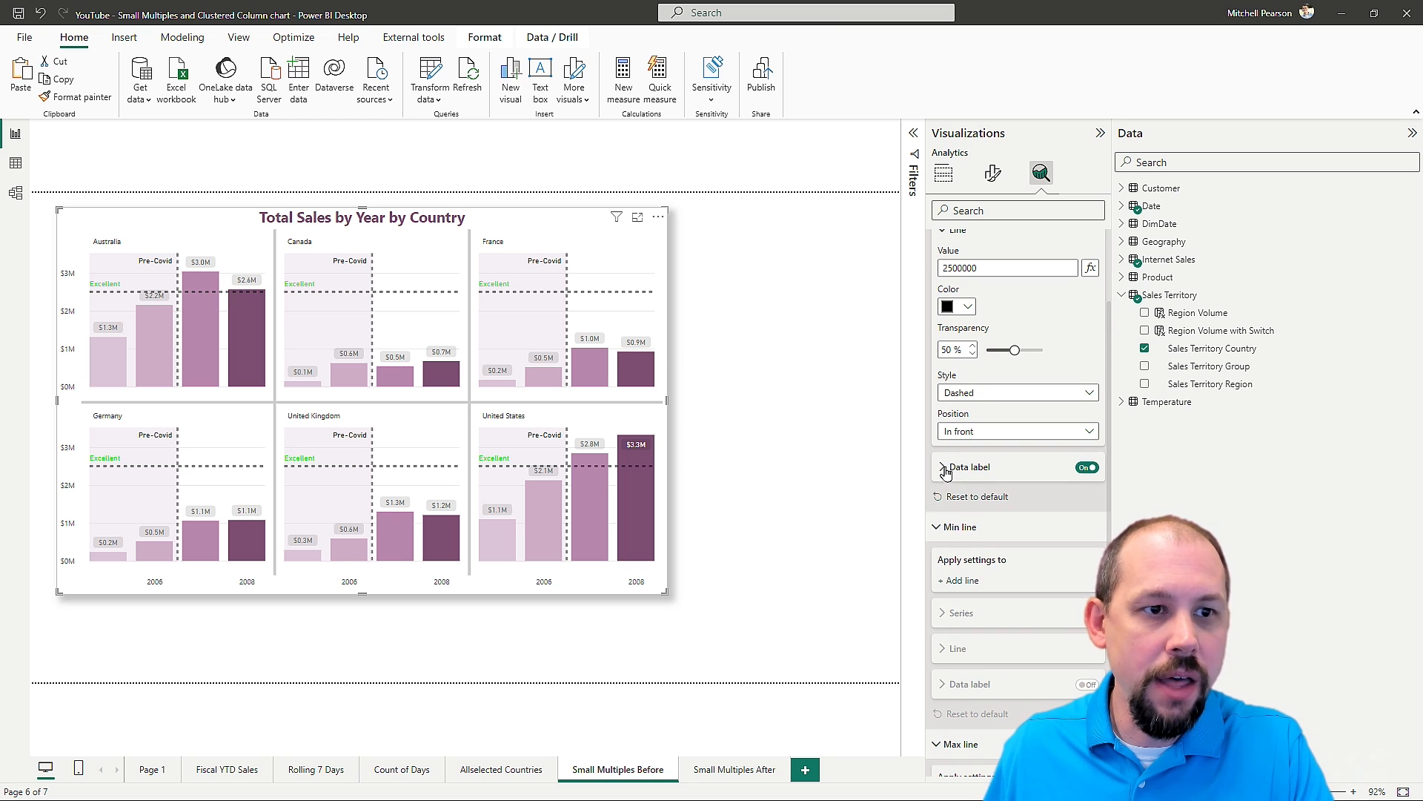
pyautogui.scroll(2, 956, 474)
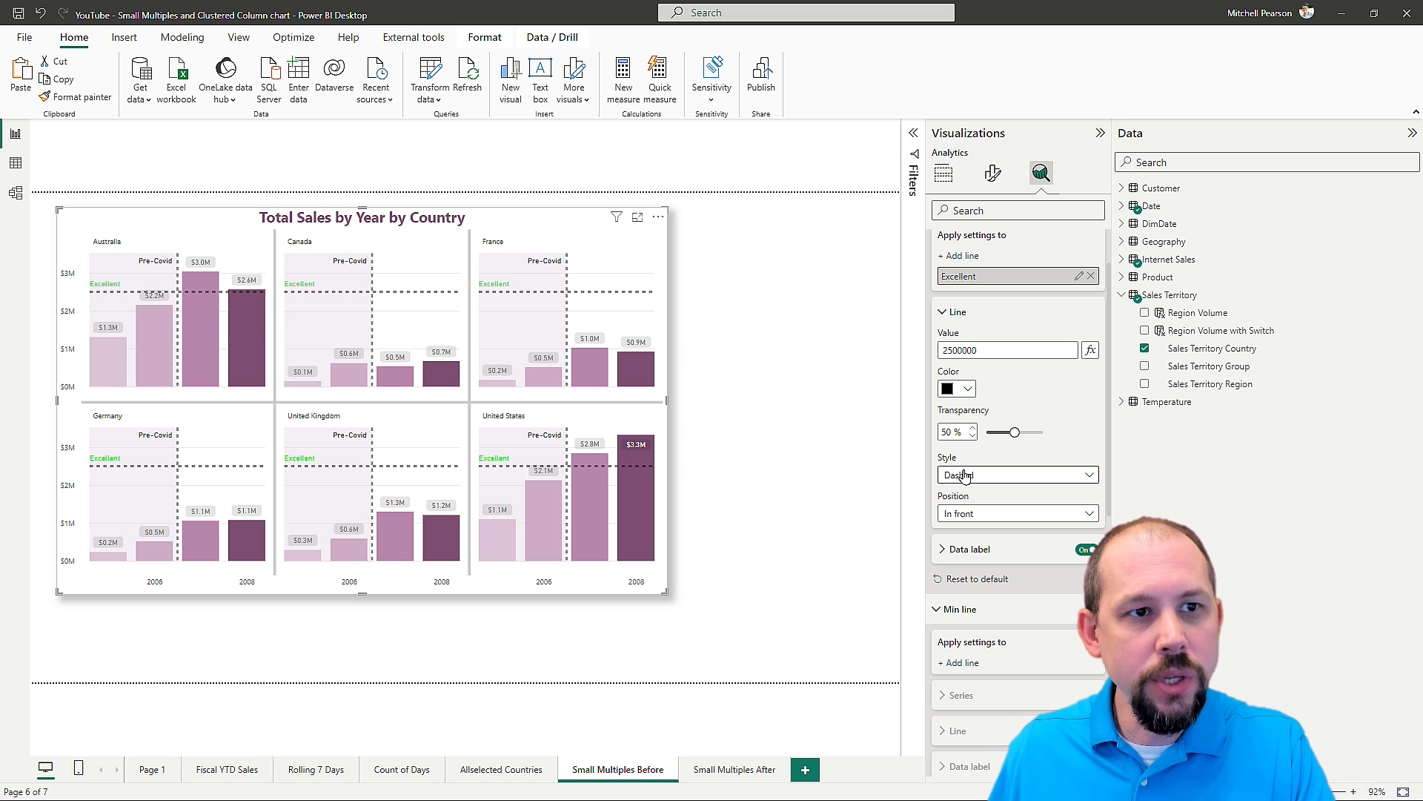
pyautogui.click(964, 475)
pyautogui.click(970, 511)
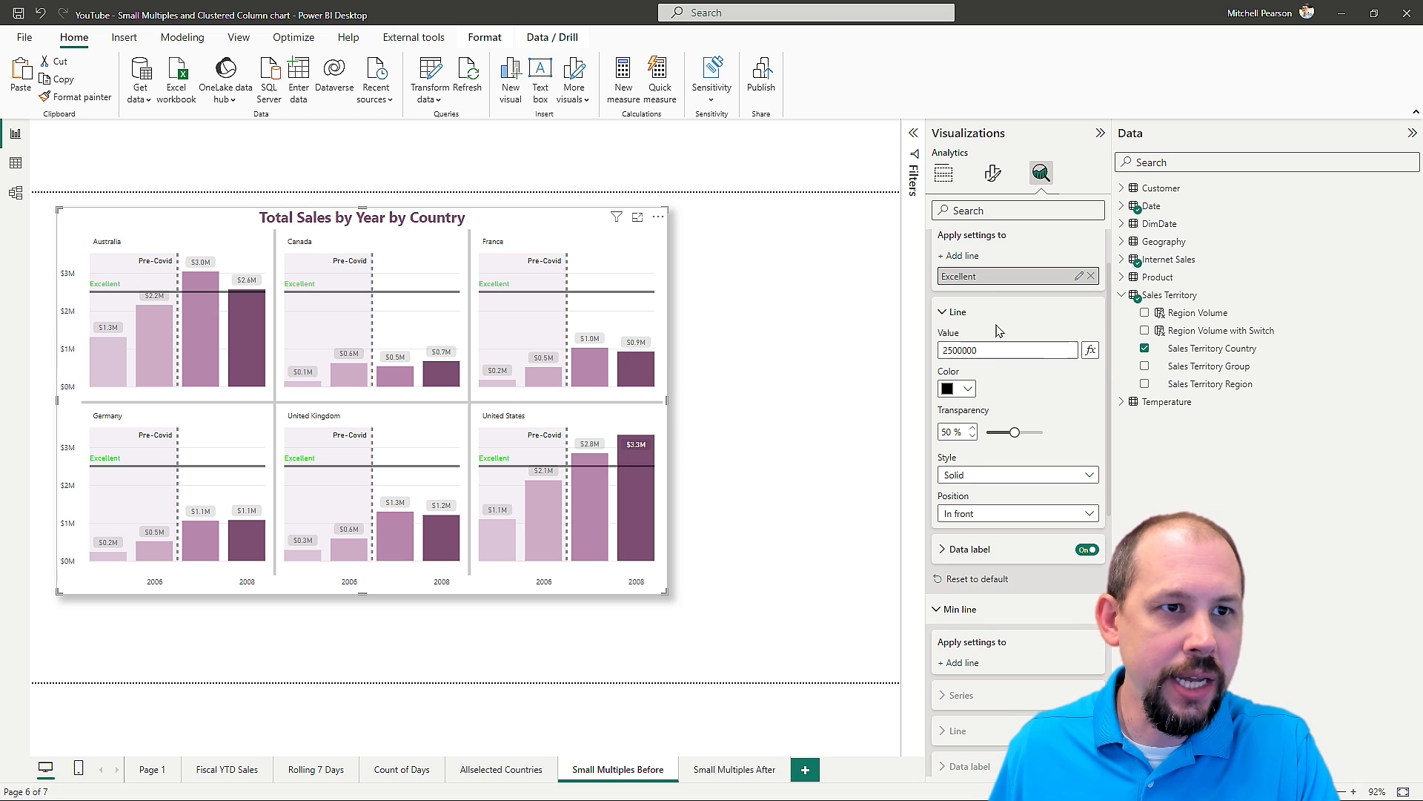
pyautogui.scroll(1, 971, 345)
pyautogui.click(951, 387)
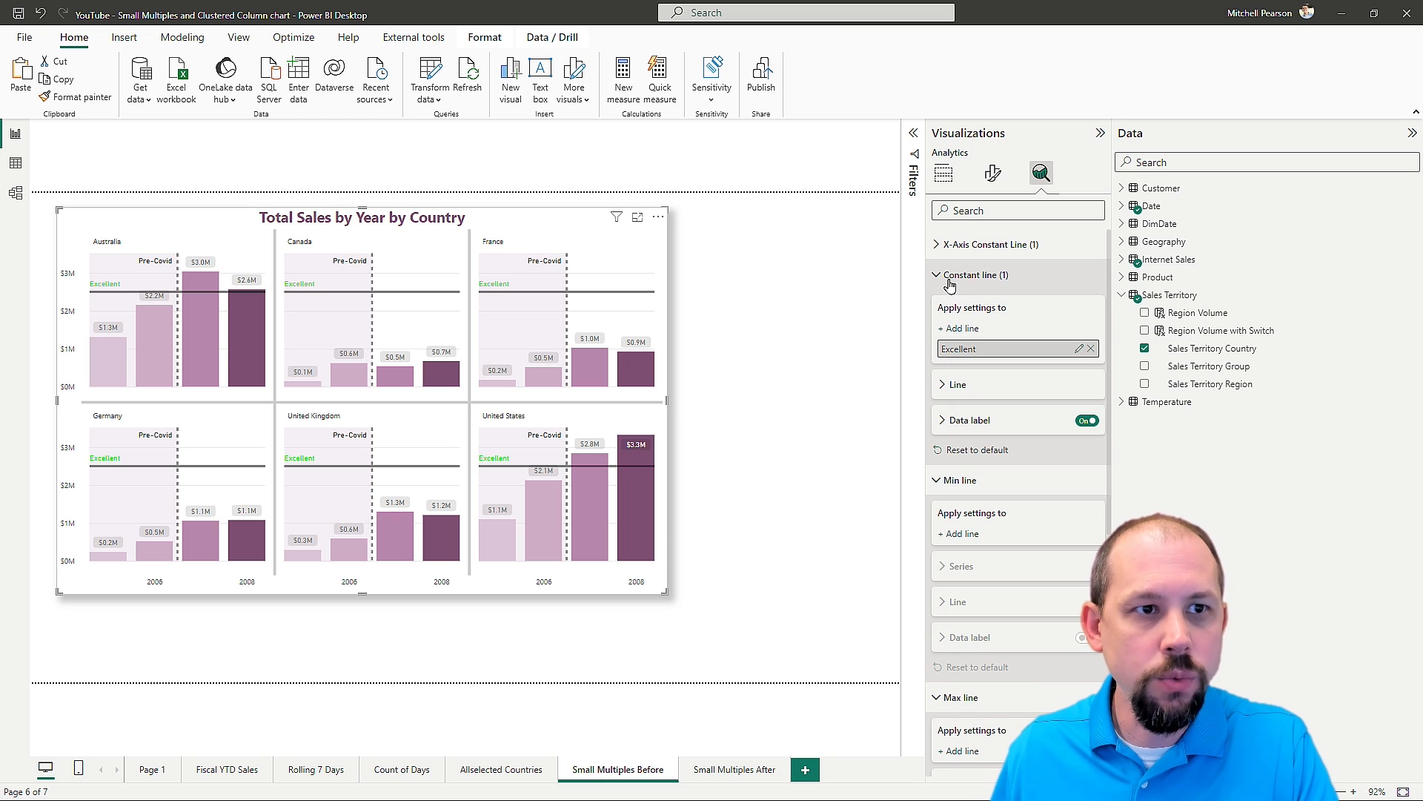
# - Add a second horizontal constant line and name it Average
pyautogui.click(964, 331)
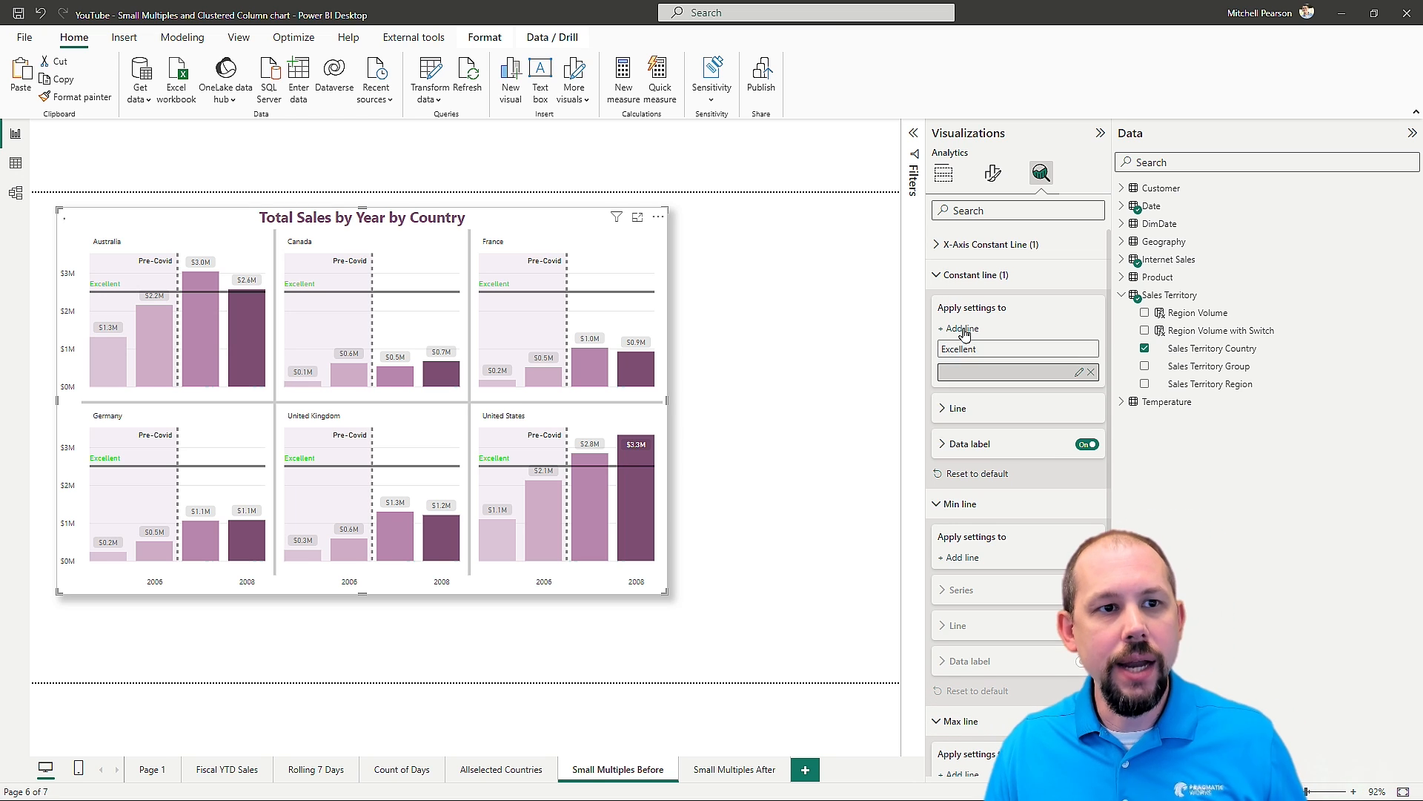
pyautogui.doubleClick(991, 372)
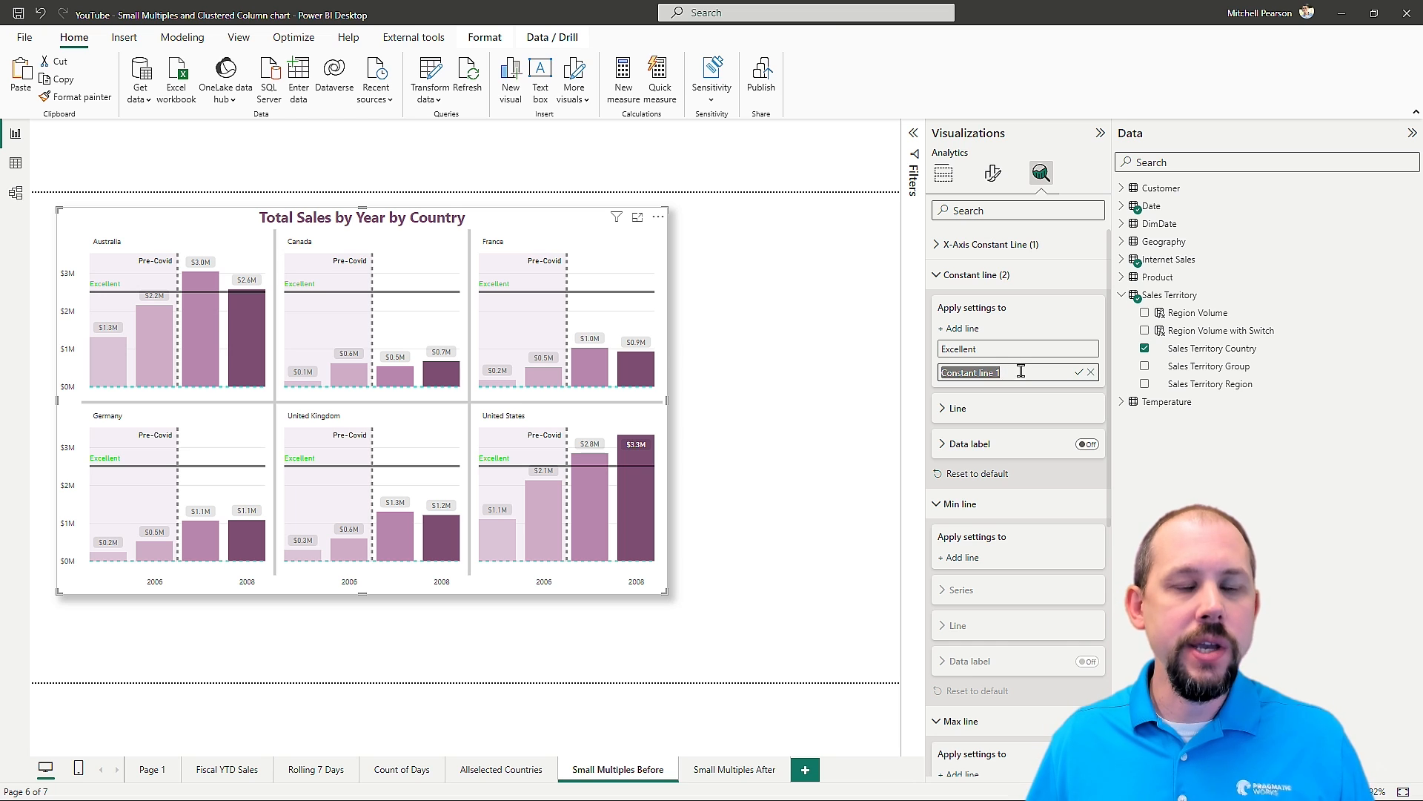
pyautogui.write('Average')
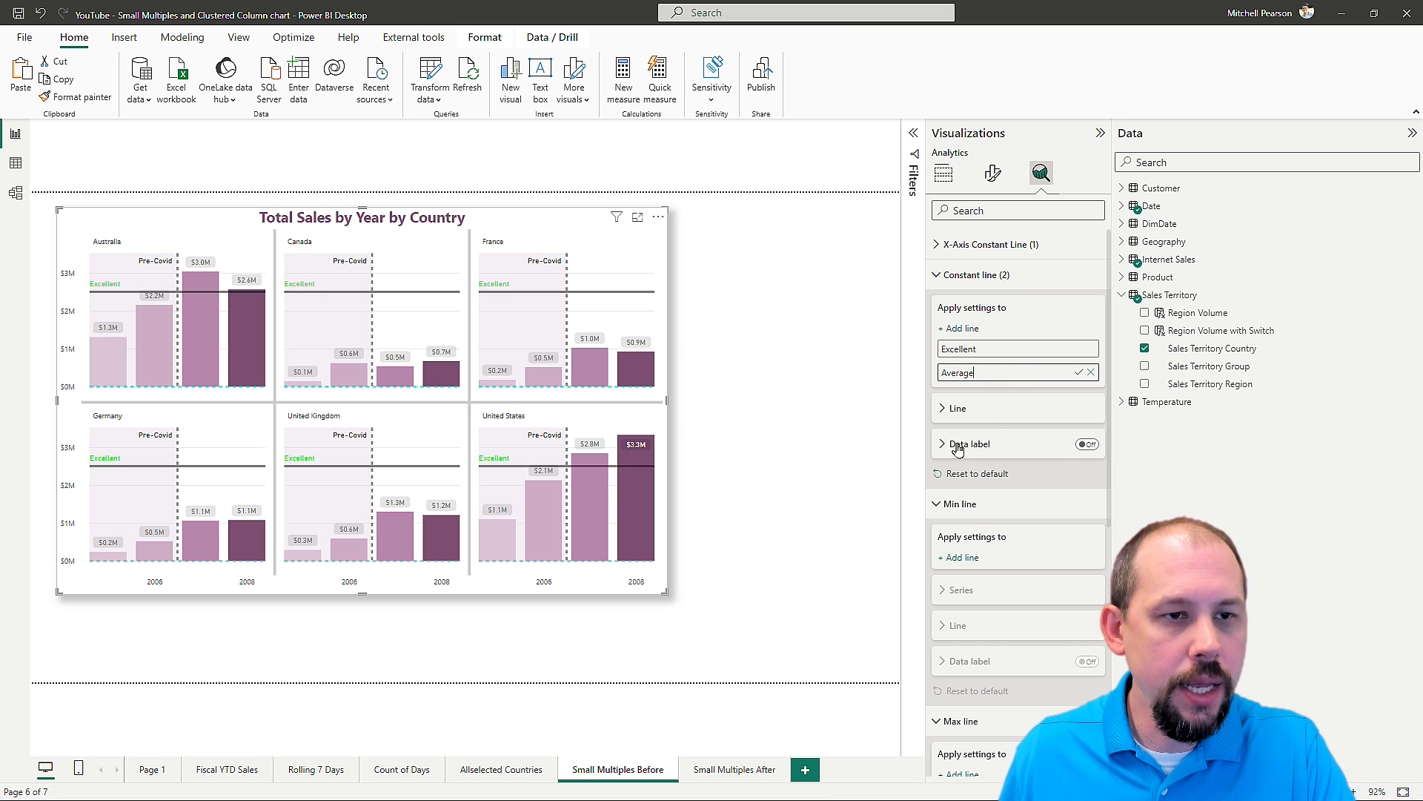
# - Turn on the Average line's data label and set the line's value to 1500000
pyautogui.click(1088, 443)
pyautogui.click(957, 408)
pyautogui.click(964, 448)
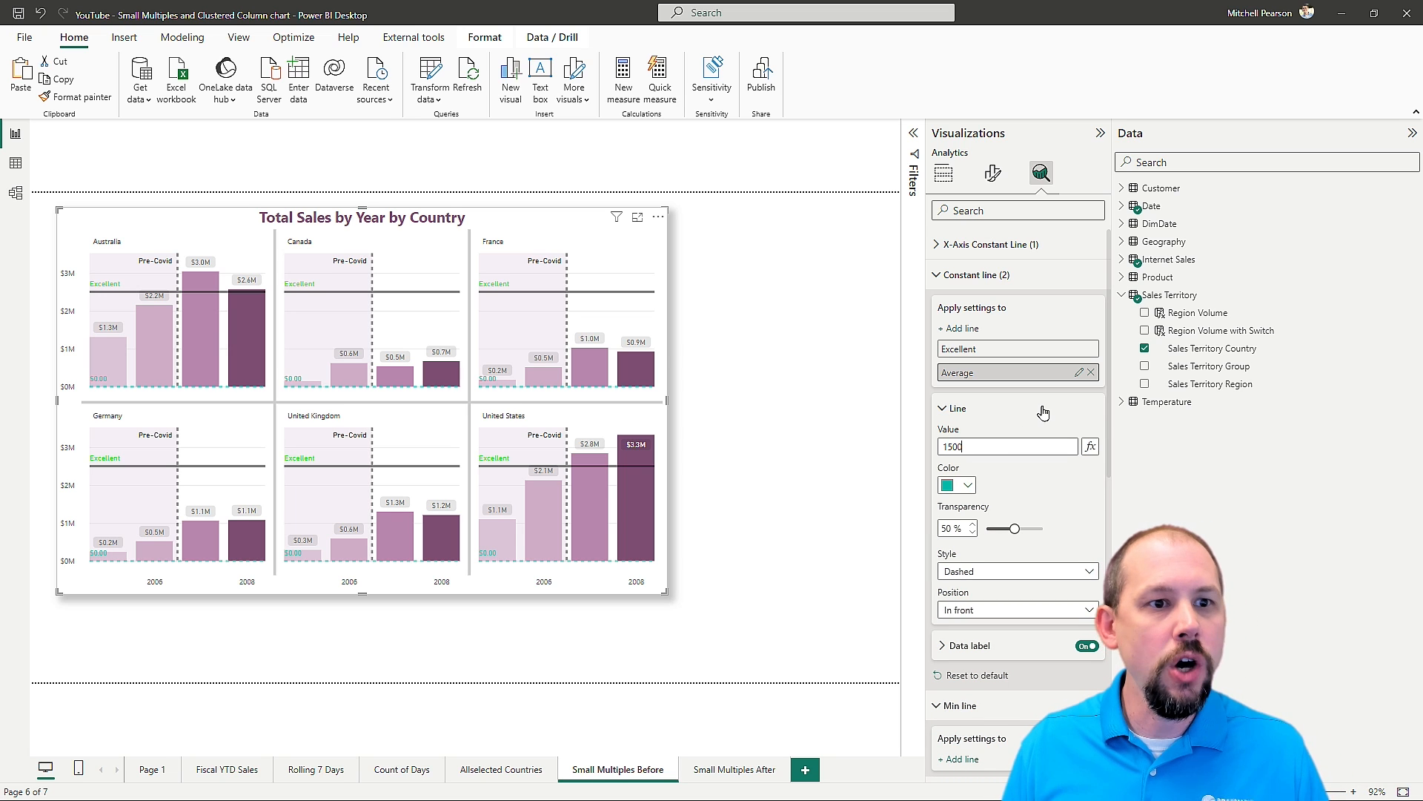
pyautogui.press('Return')
pyautogui.write('000')
pyautogui.press('Return')
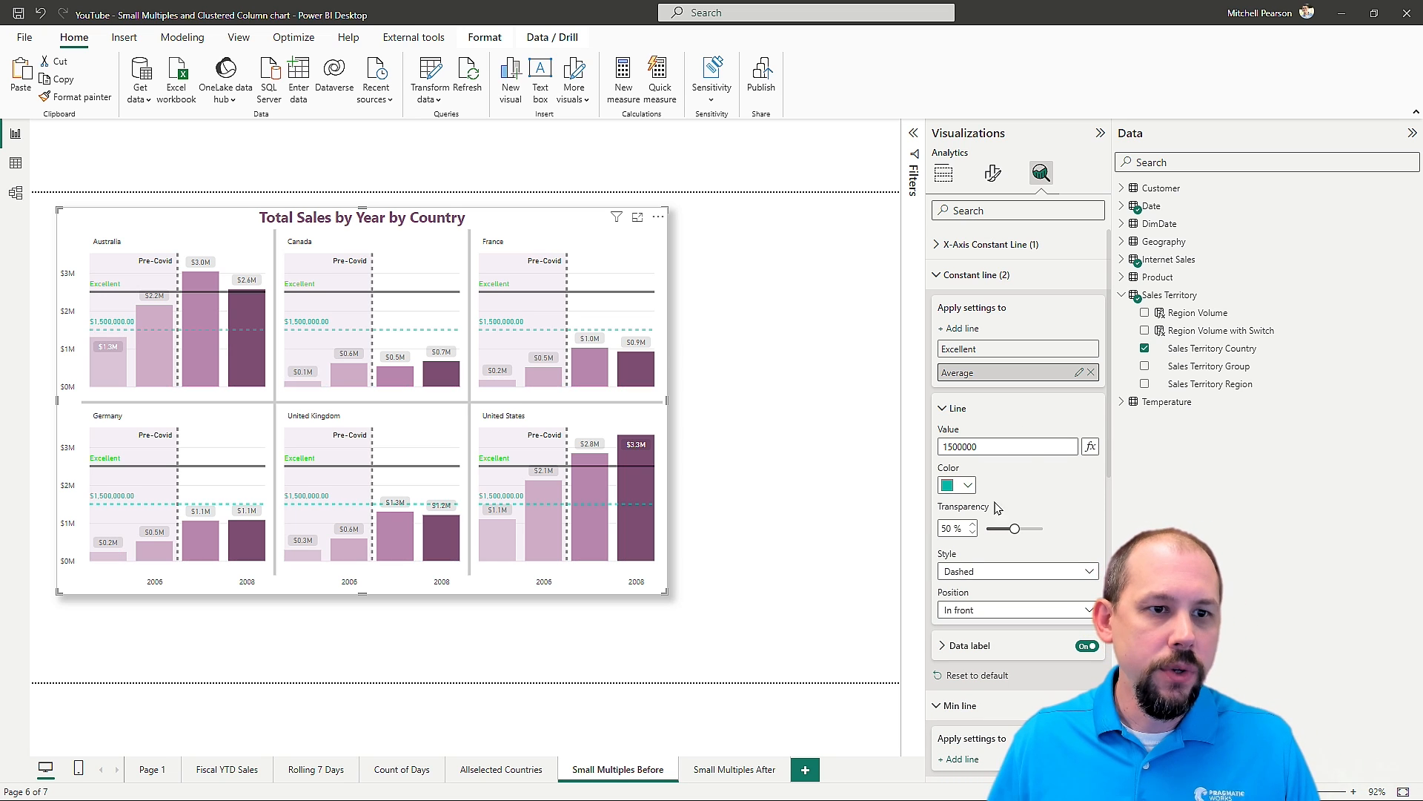
# - Color the Average line black and set its transparency to 43%
pyautogui.click(964, 485)
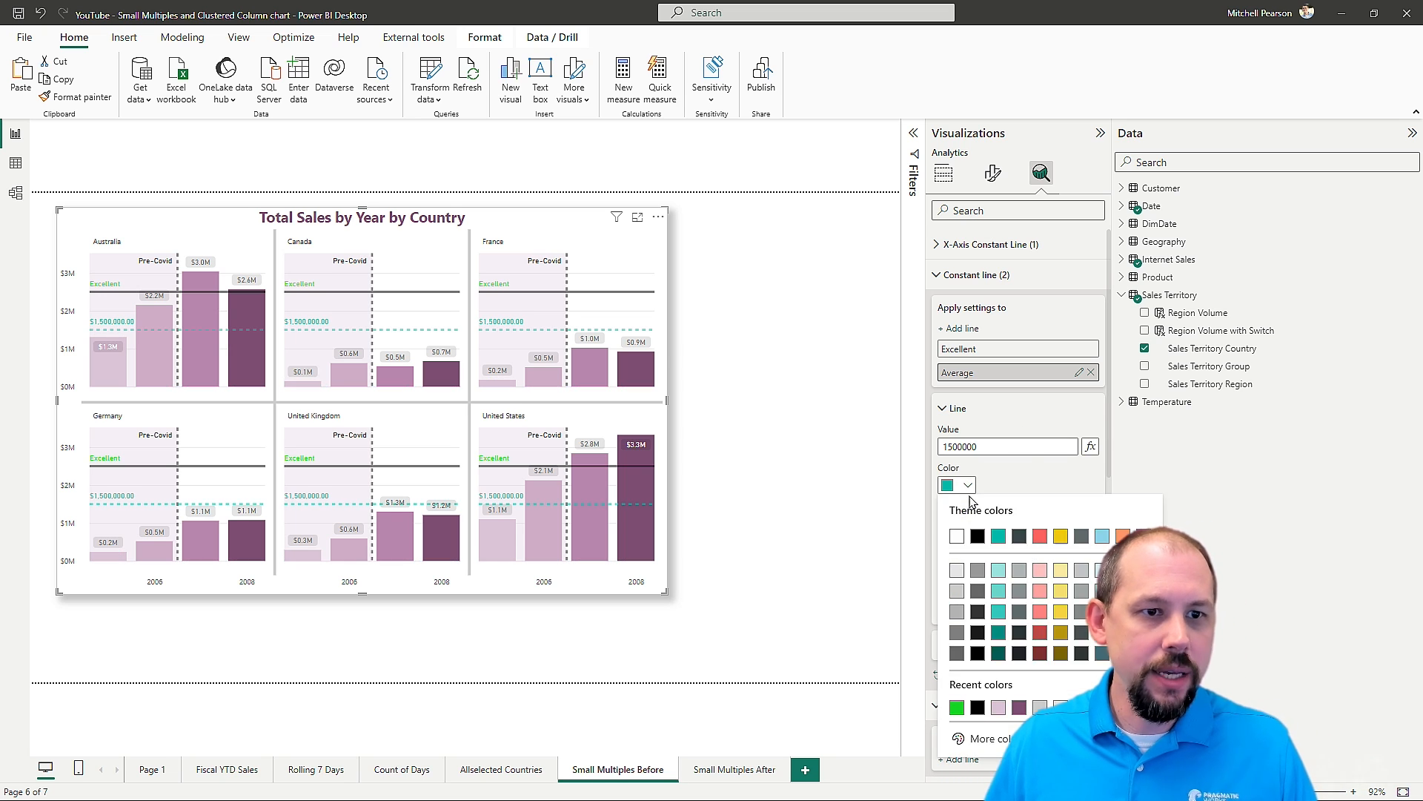
pyautogui.click(979, 537)
pyautogui.click(954, 492)
pyautogui.click(964, 486)
pyautogui.moveTo(1015, 529); pyautogui.dragTo(1011, 528)
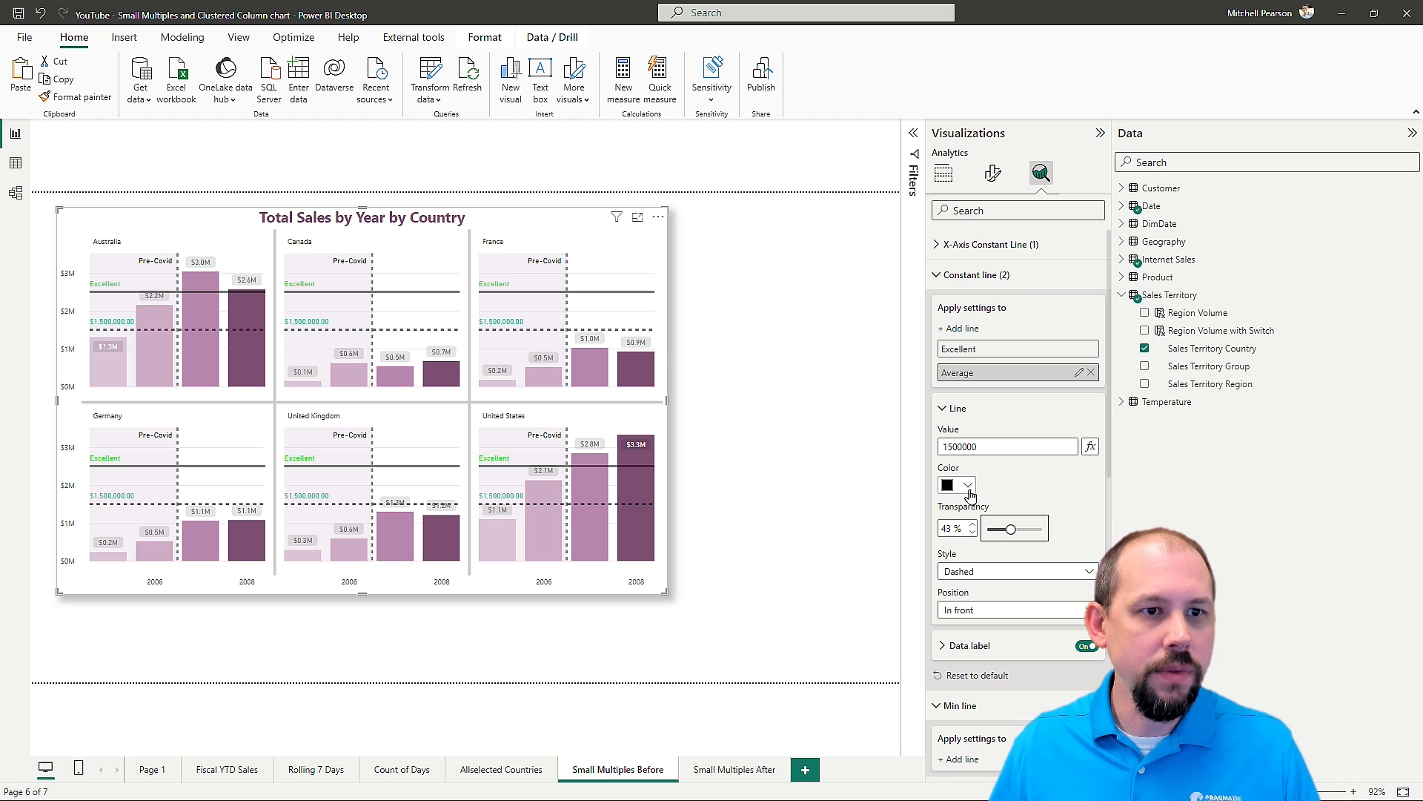
# - Color the Average line's data label black and set its style to Name
pyautogui.click(943, 645)
pyautogui.scroll(-4, 993, 593)
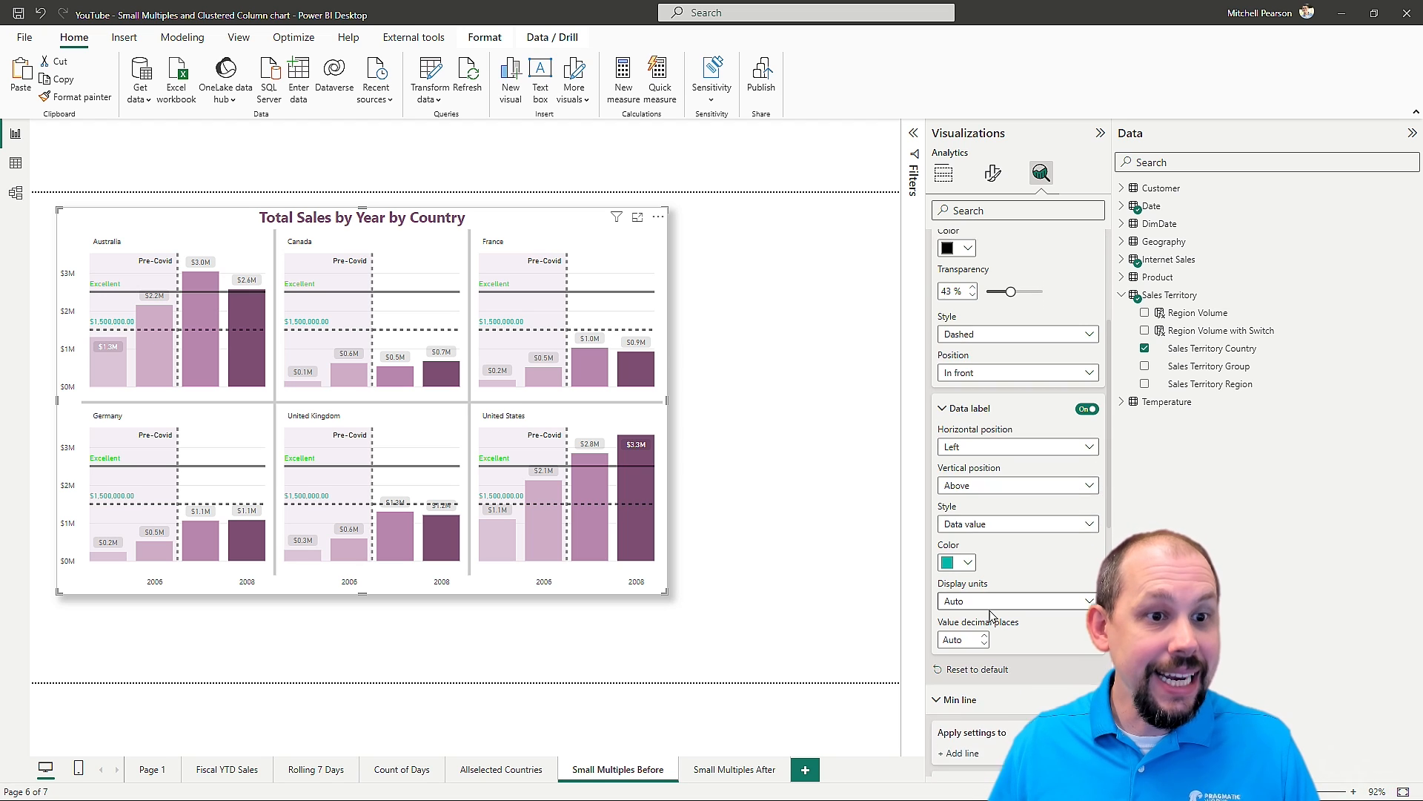
pyautogui.click(962, 553)
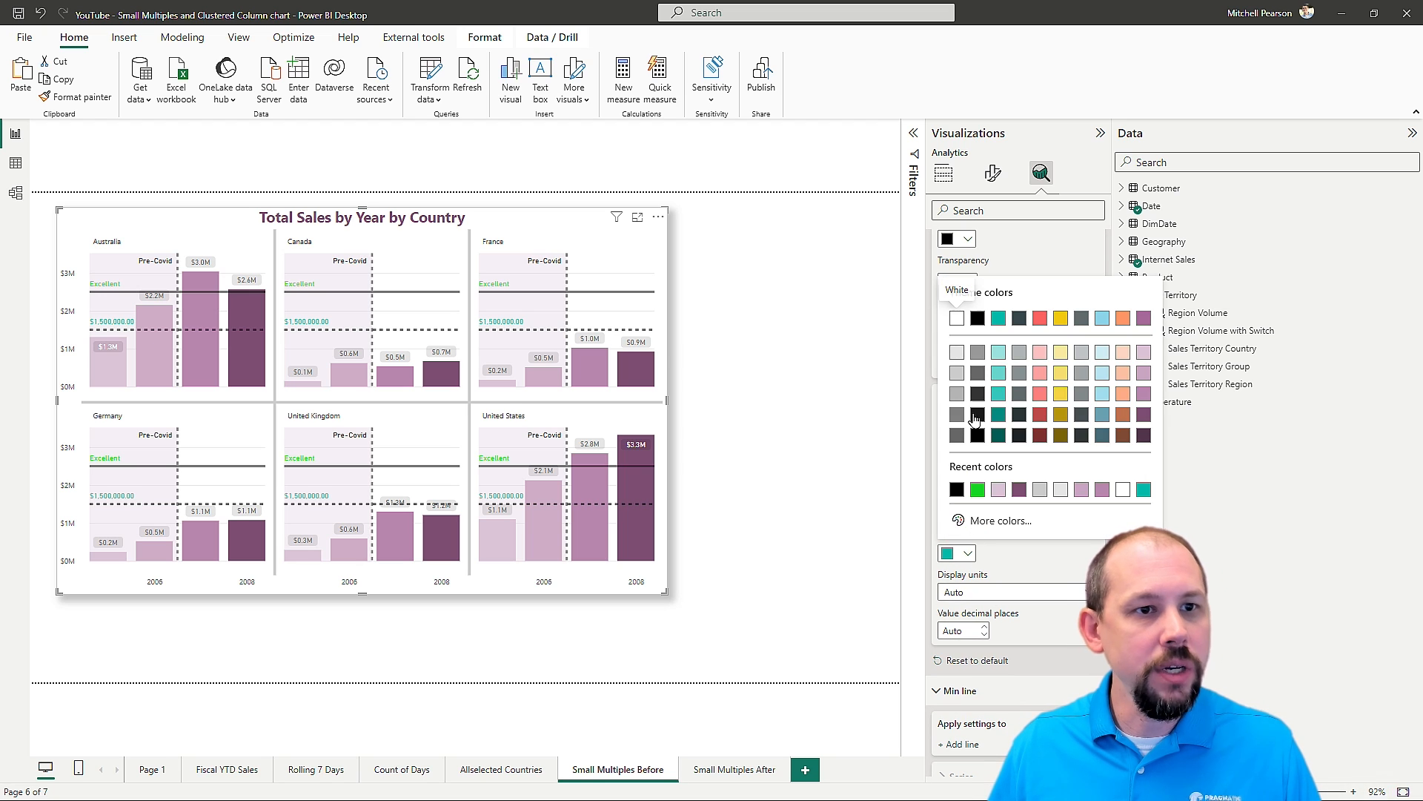
pyautogui.click(978, 319)
pyautogui.scroll(-3, 991, 371)
pyautogui.click(993, 355)
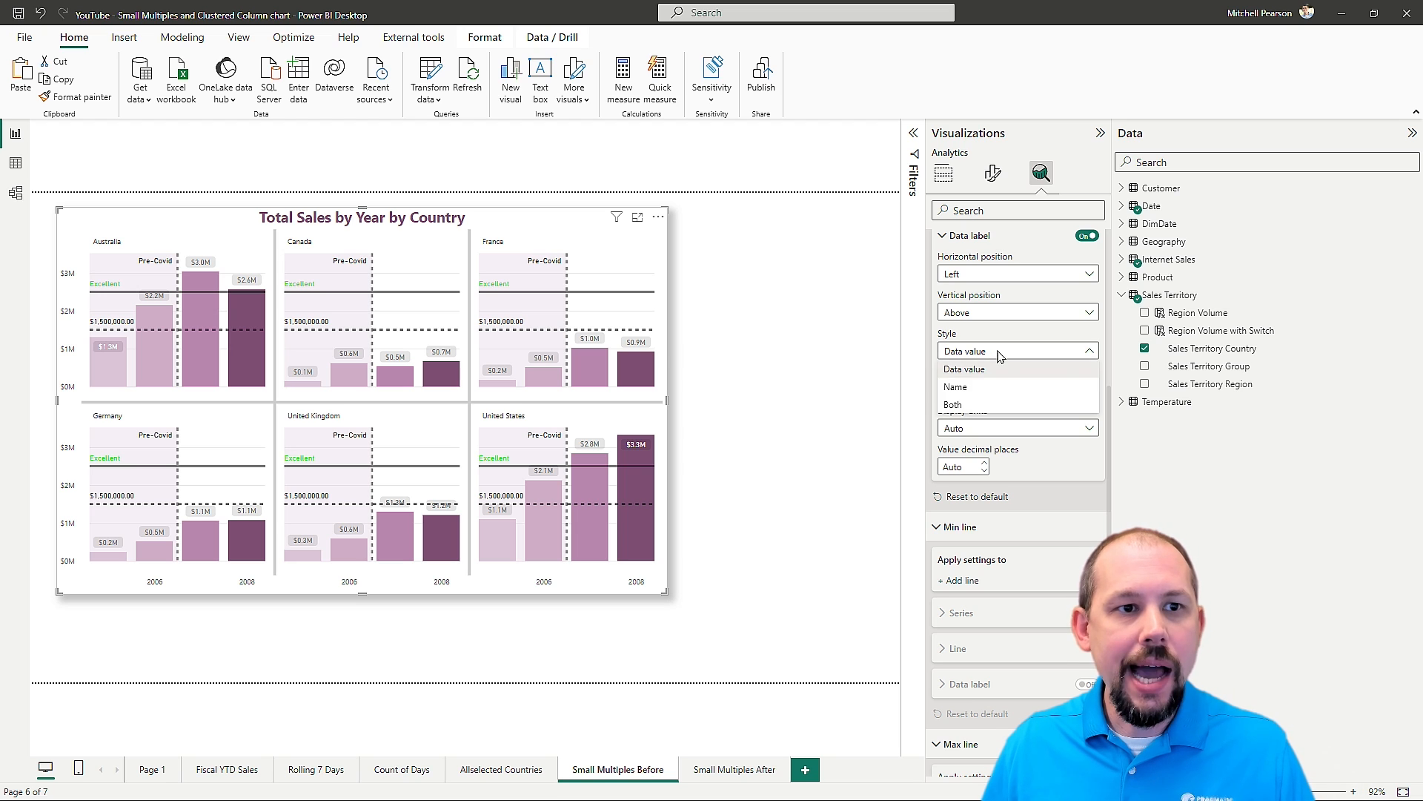
pyautogui.click(966, 385)
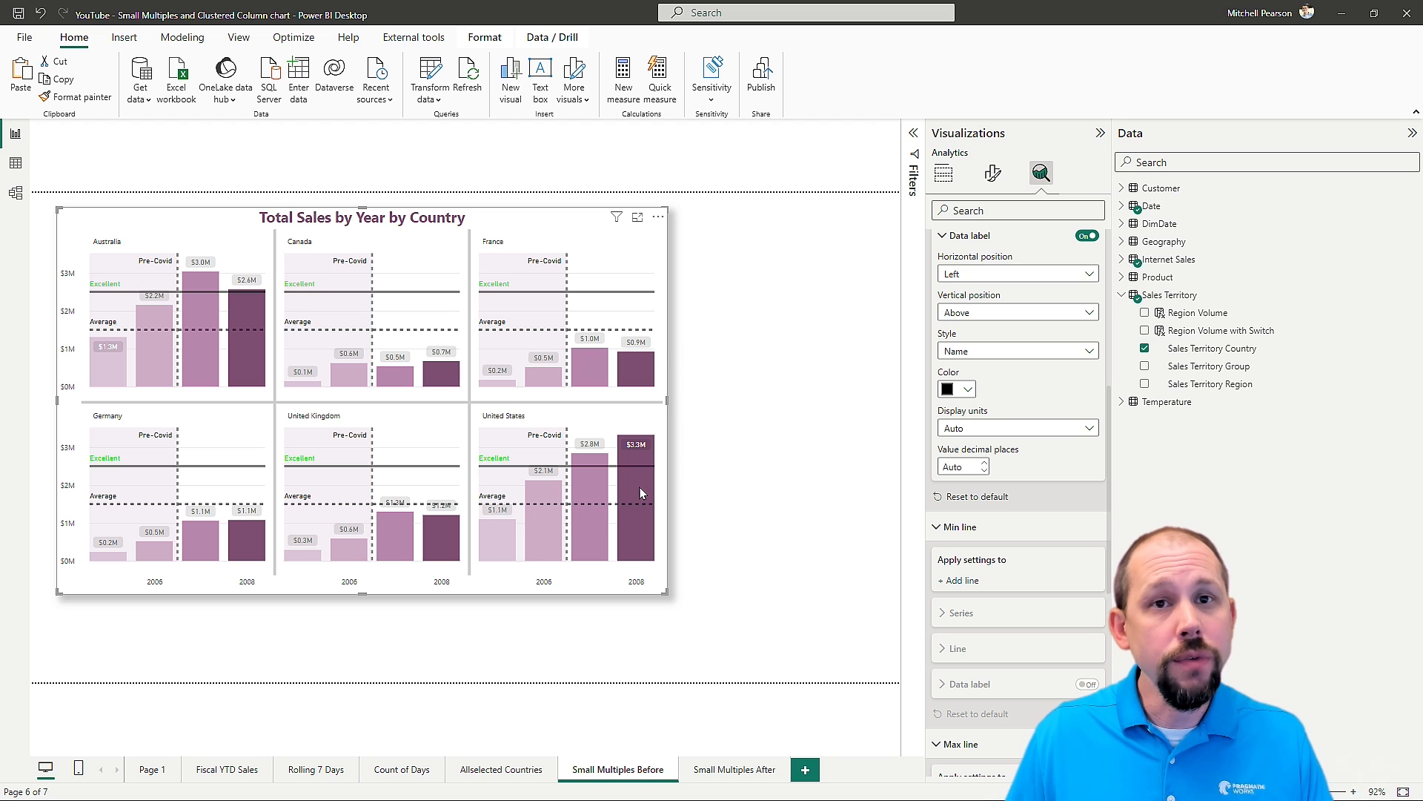
pyautogui.moveTo(640, 487)
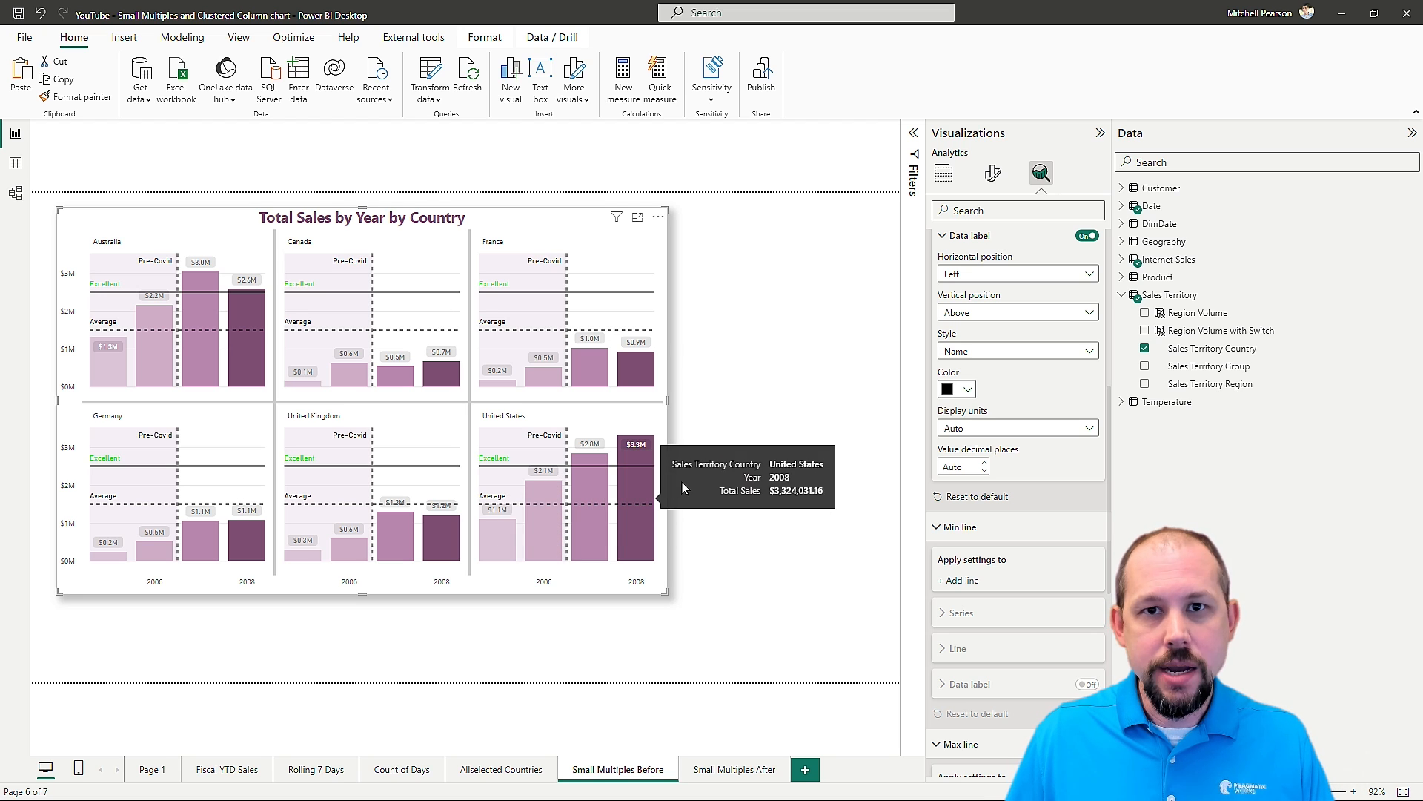